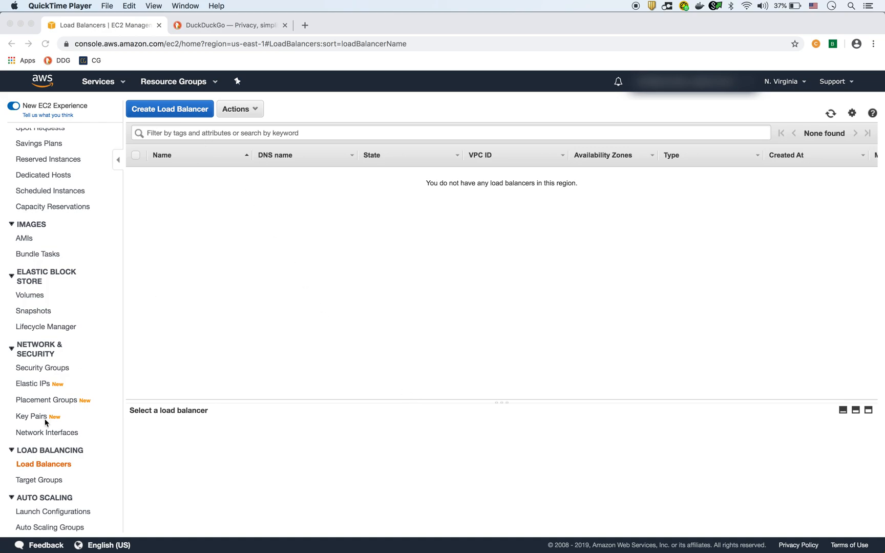
Step: Start creating an Application Load Balancer from the EC2 load balancers page
scroll(44, 267, up, 5)
scroll(49, 269, down, 2)
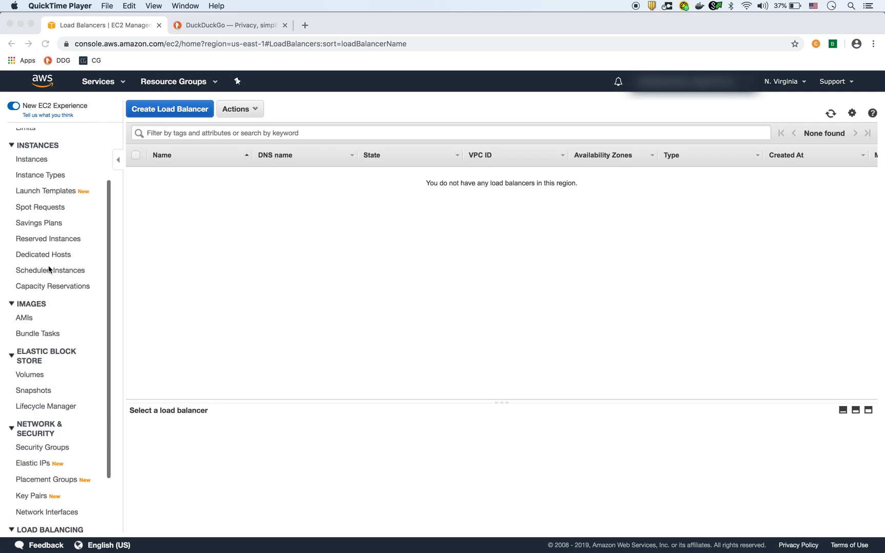
scroll(48, 269, down, 3)
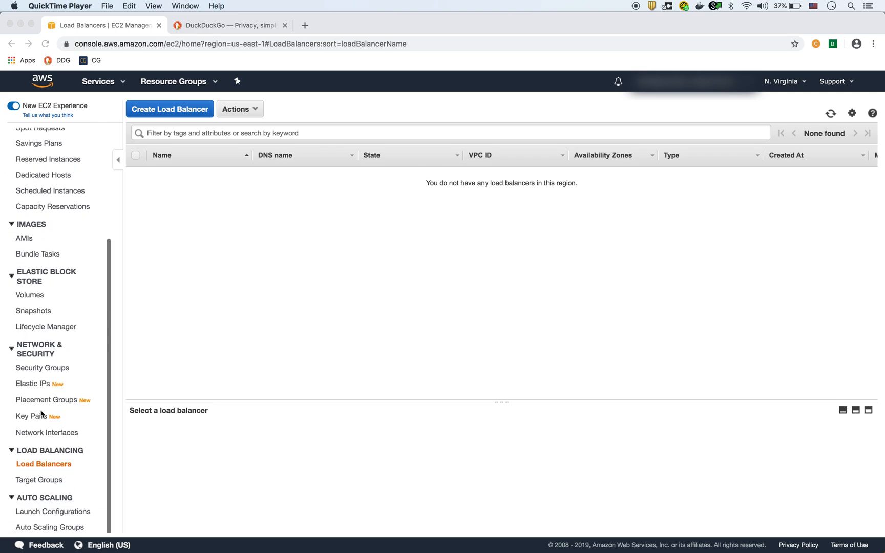
click(37, 483)
click(43, 465)
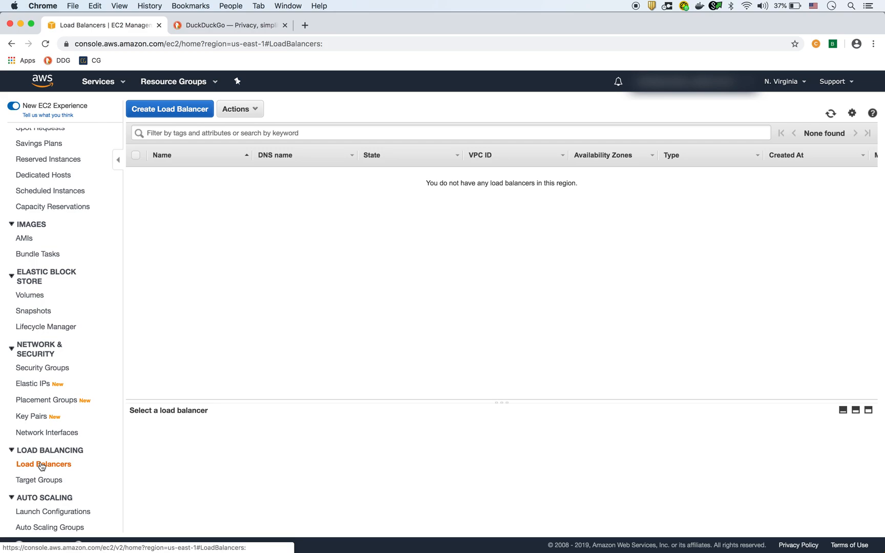
click(169, 109)
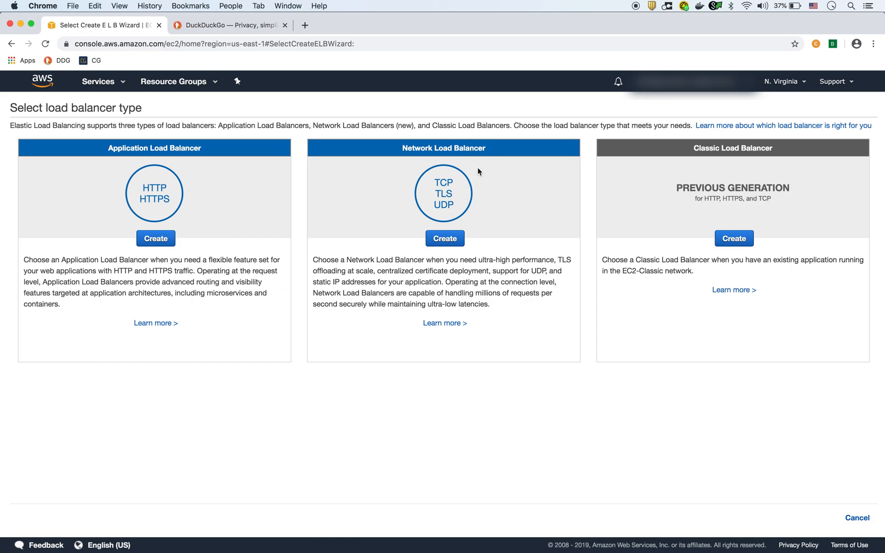
click(159, 239)
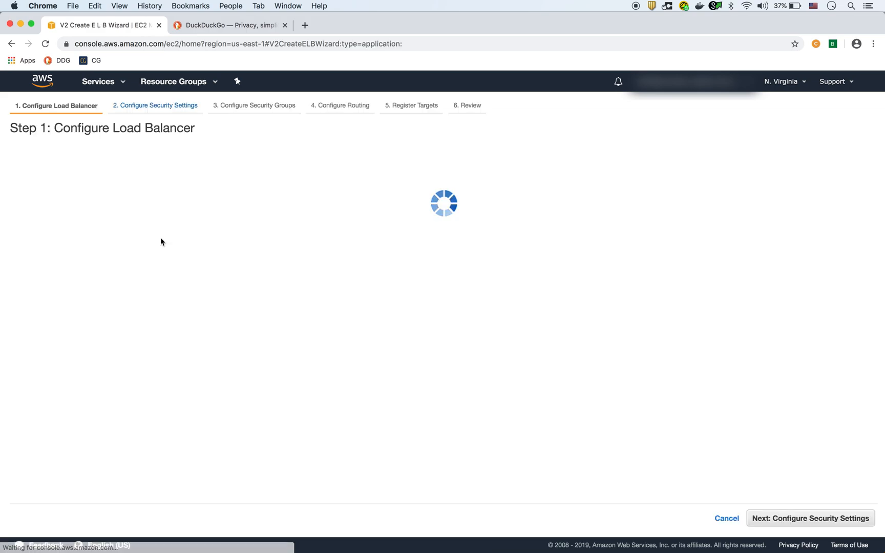
Step: Name the load balancer test-load-balancer
click(186, 188)
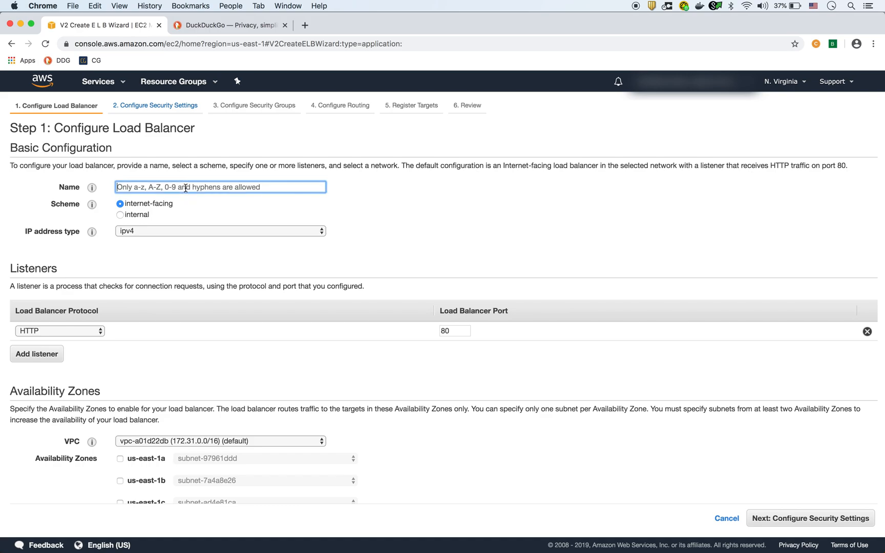
text(test)
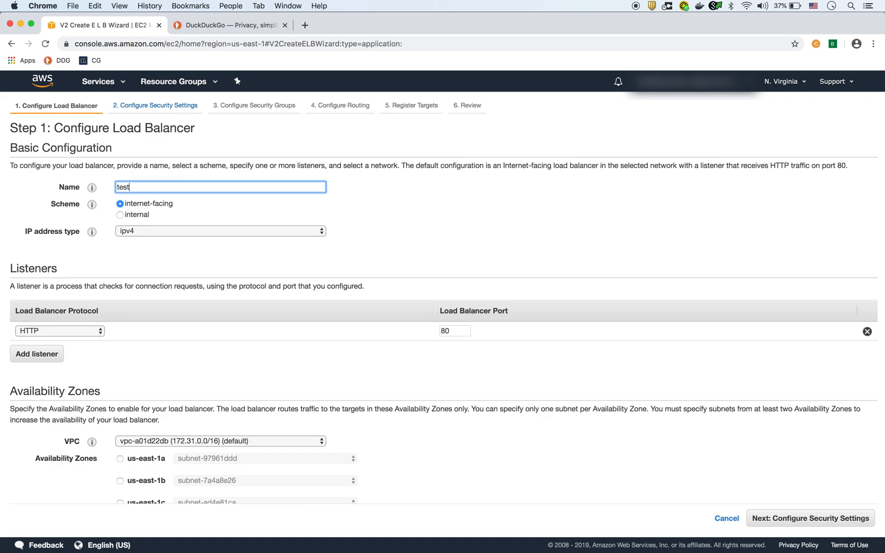
text(-load-balancer)
Step: Enable availability zones us-east-1a, us-east-1b and us-east-1c, and proceed to the security group configuration
scroll(196, 329, down, 3)
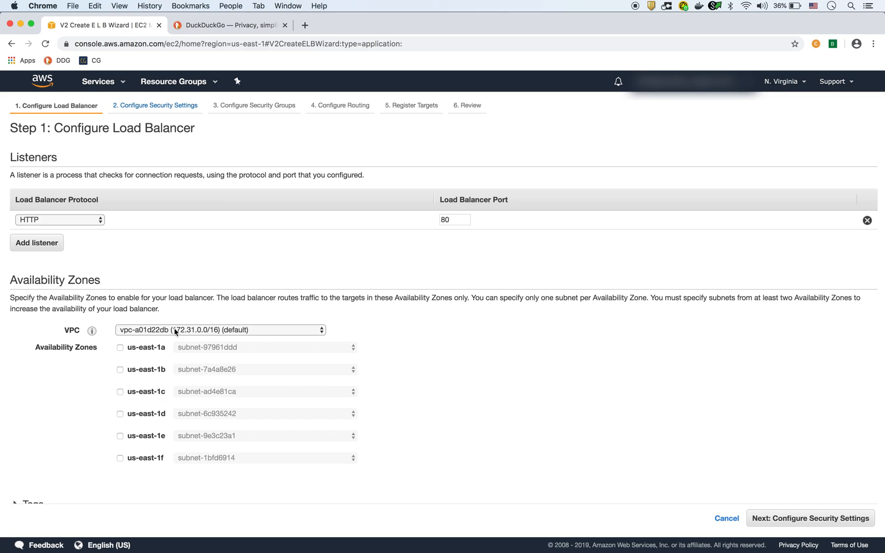
click(120, 347)
click(120, 386)
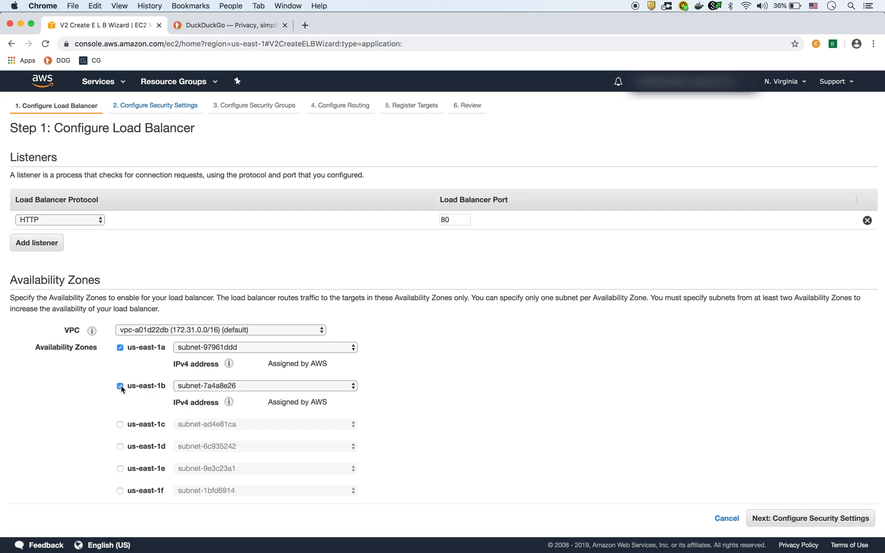
click(121, 424)
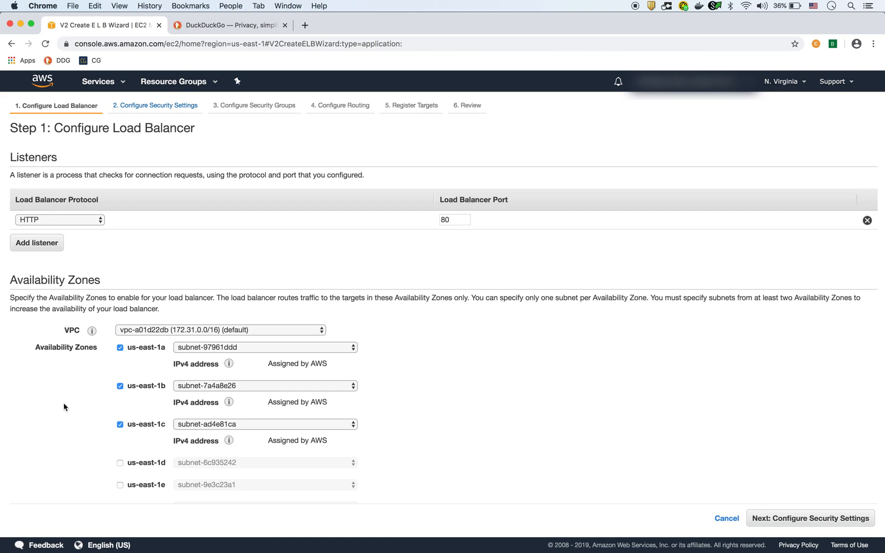
scroll(461, 427, down, 3)
scroll(461, 427, up, 5)
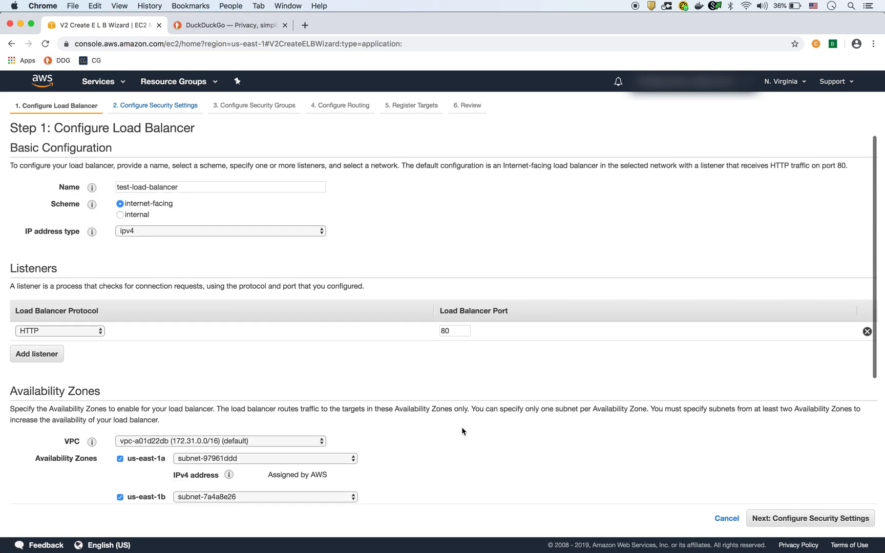
click(802, 518)
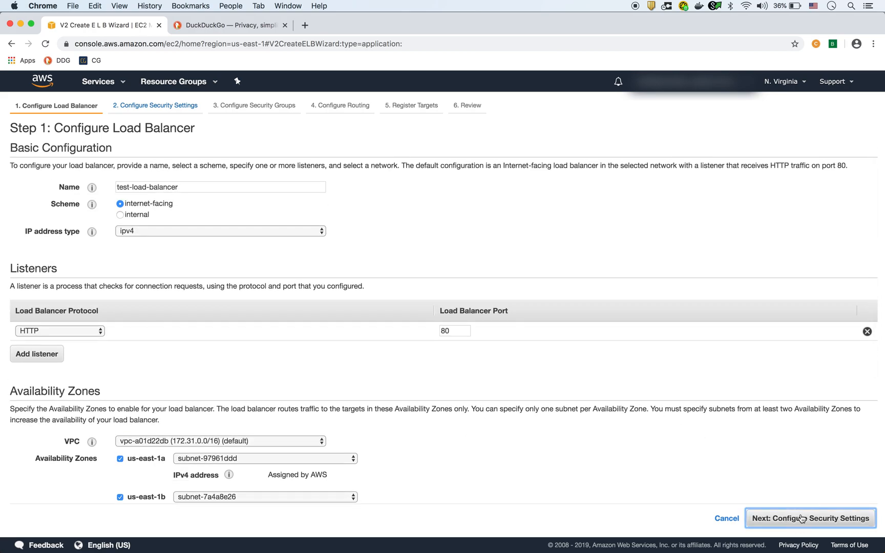
click(785, 518)
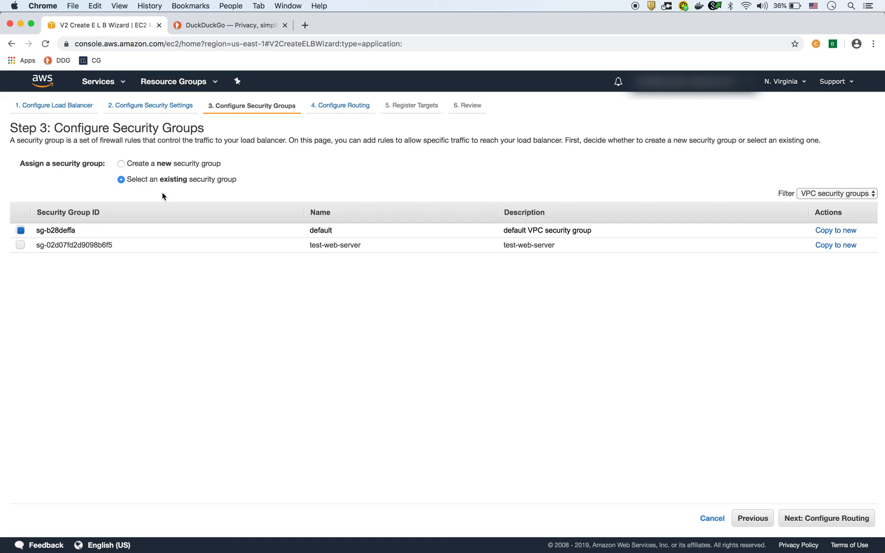
Step: Assign a new security group instead of the default one, using test-load-balancer as both its name and description
click(21, 232)
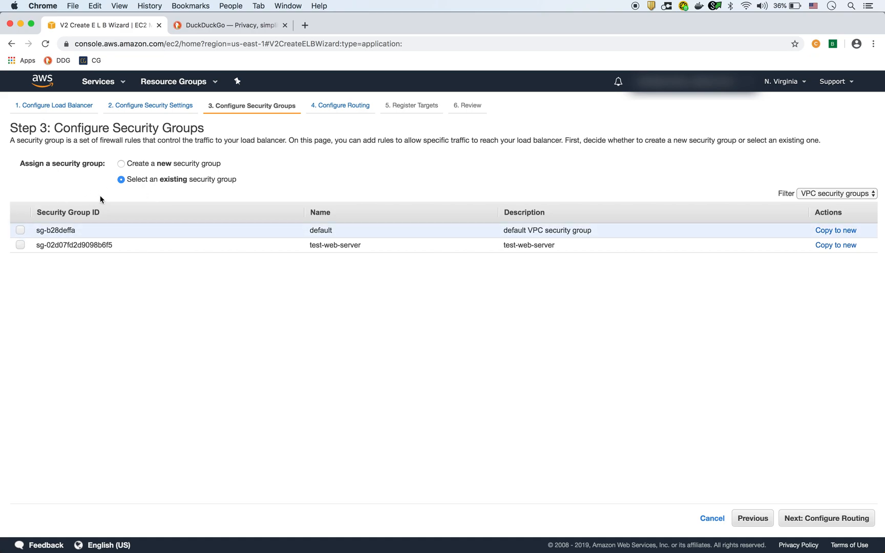
click(122, 164)
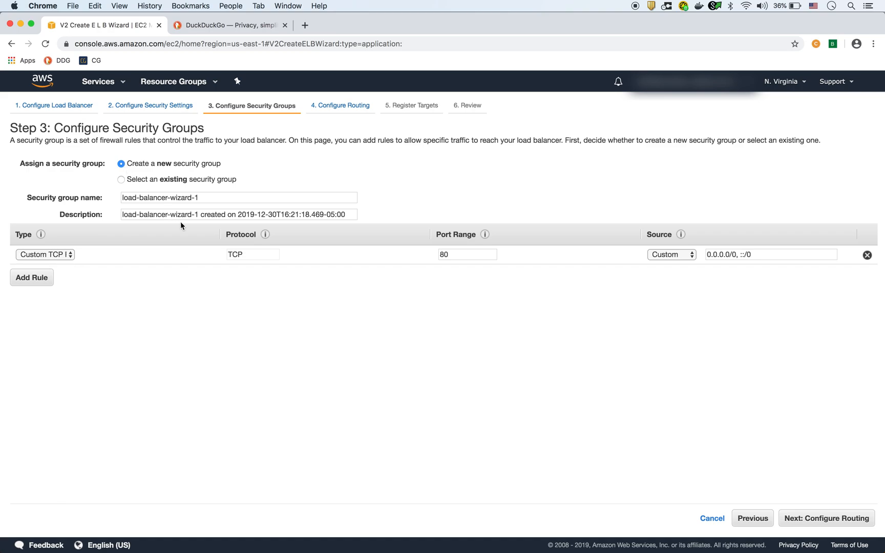
click(213, 199)
key(super+a)
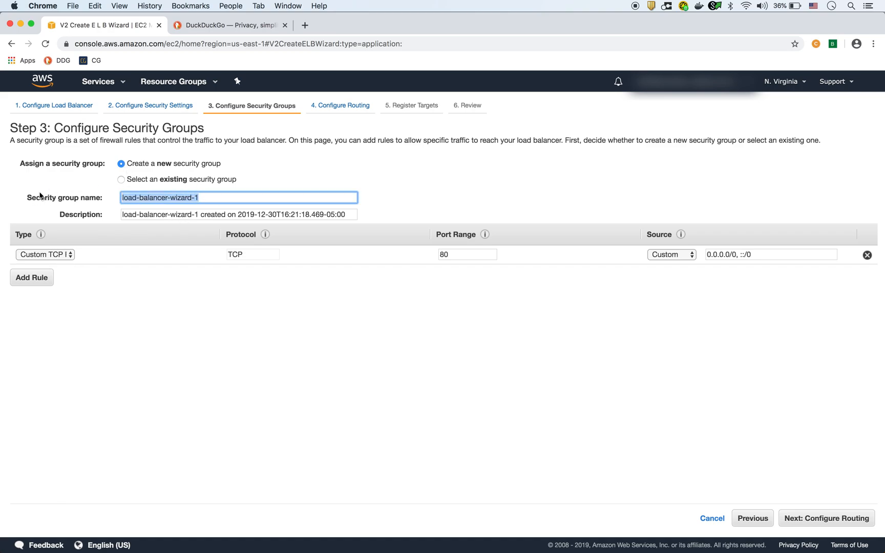
text(test-load-balancer)
click(133, 213)
key(super+a)
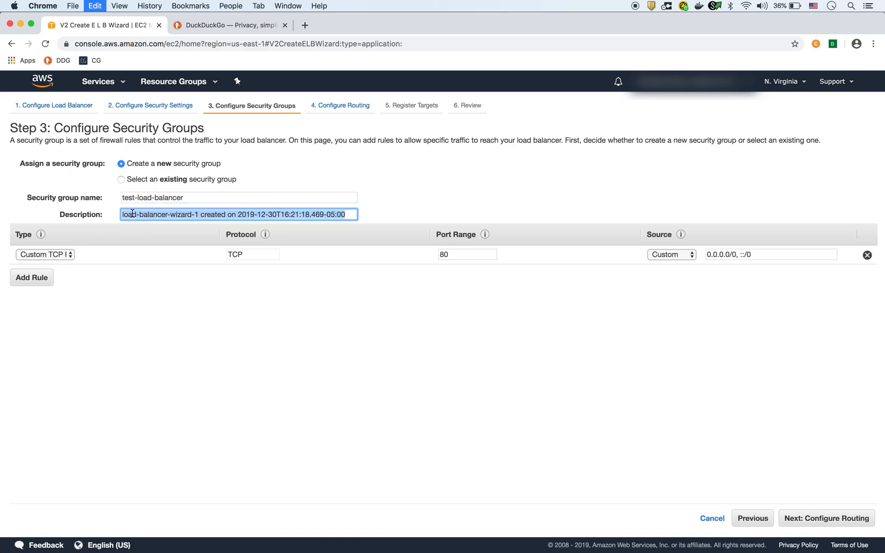
text(test-load-balancer)
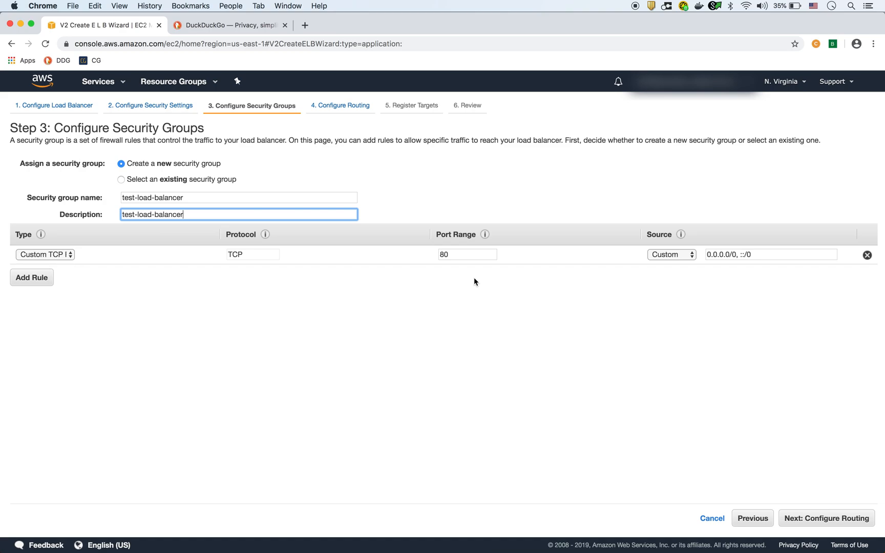
Step: Add an HTTPS rule to the new security group and continue to the routing configuration
click(37, 279)
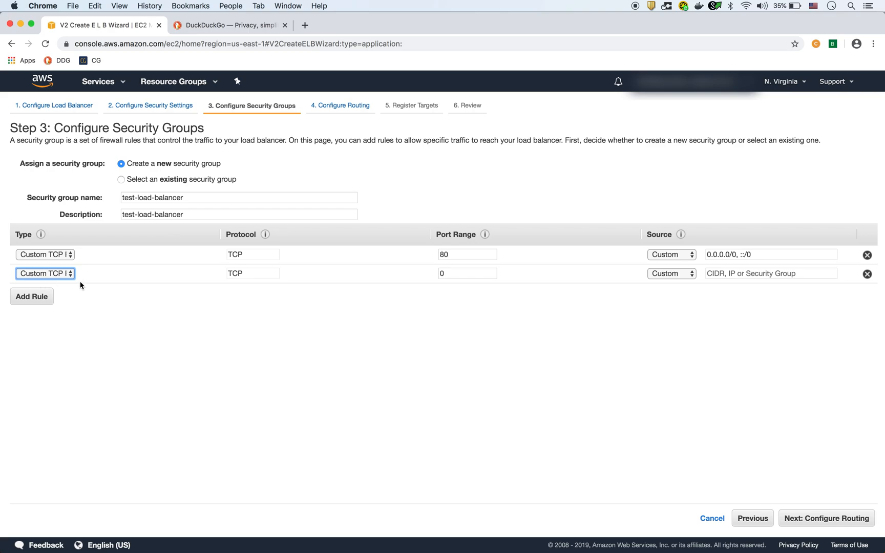
click(65, 275)
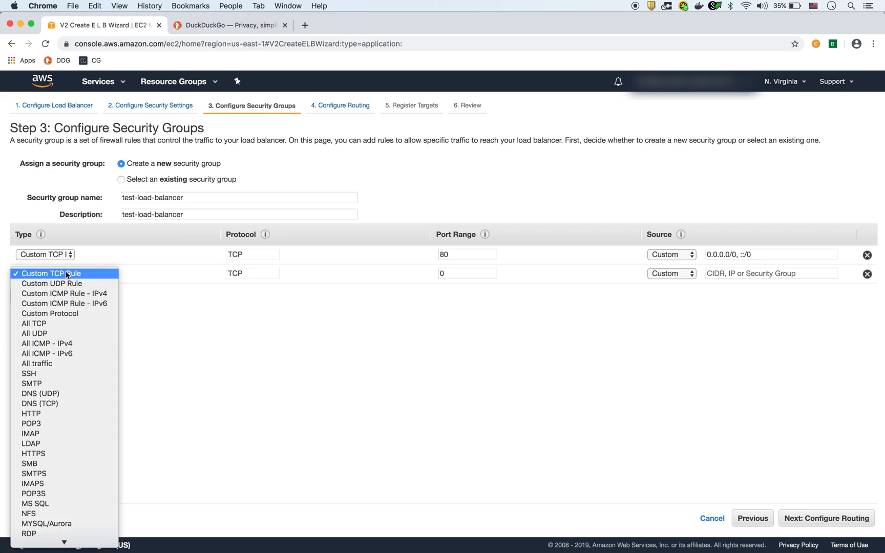
key(Down)
key(Down)
key(Down)
key(Down)
key(Down)
key(Down)
key(Down)
key(Down)
key(Down)
key(Down)
key(Down)
key(Down)
key(Down)
key(Down)
key(Down)
key(Down)
key(Down)
key(Down)
key(Down)
key(Down)
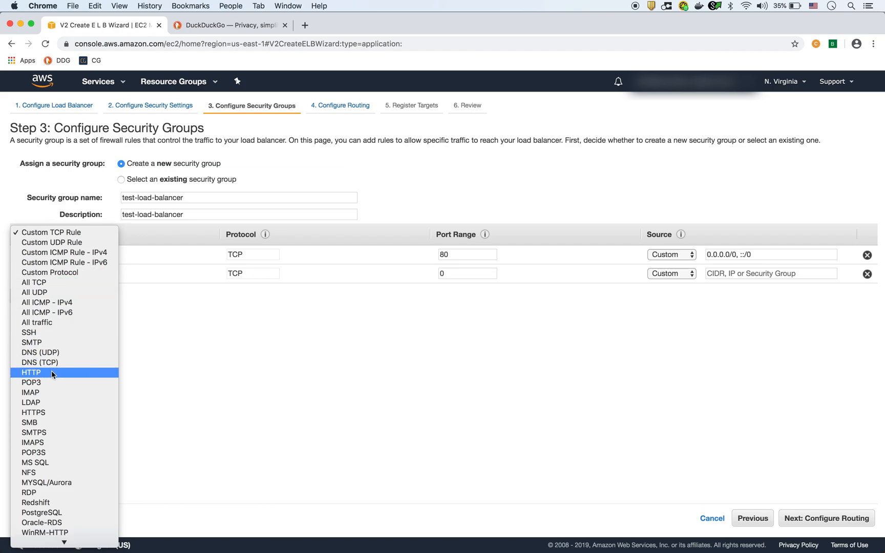
click(45, 411)
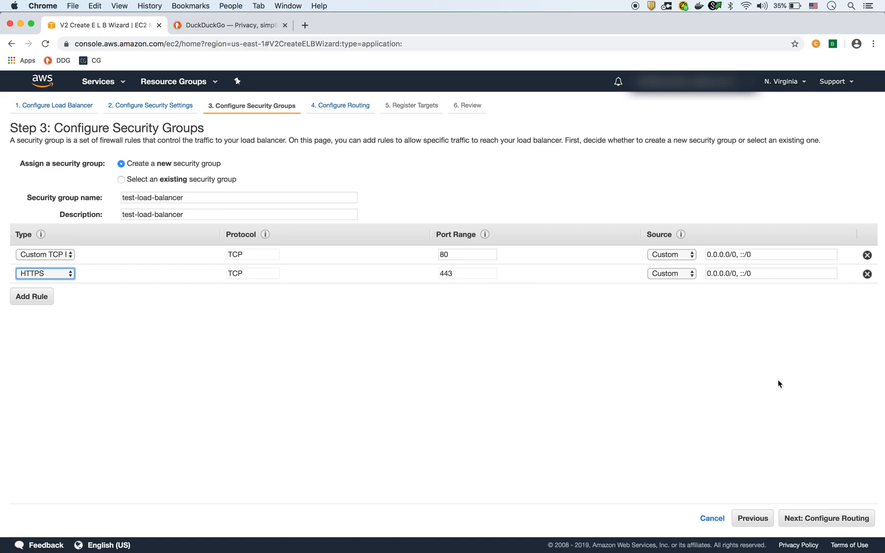
click(824, 520)
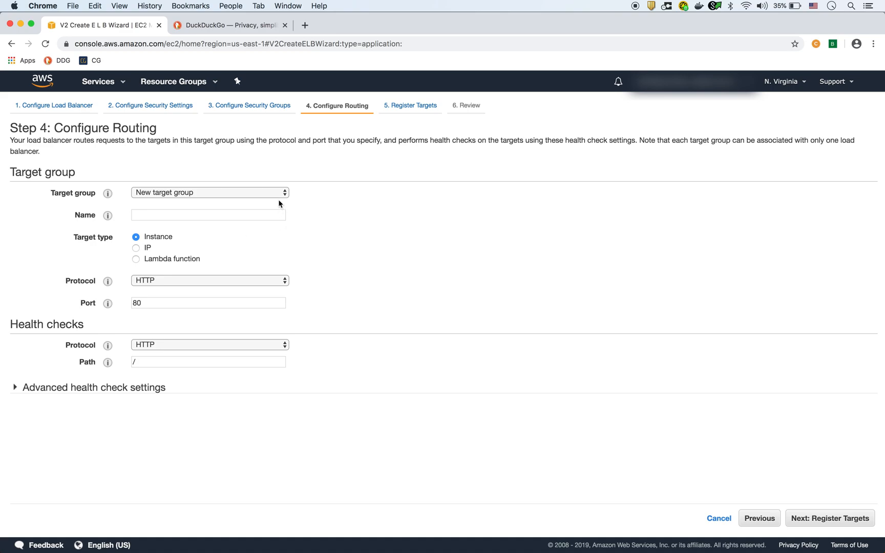
Step: Name the new target group test-web-server and review its advanced health check settings
click(242, 219)
text(te)
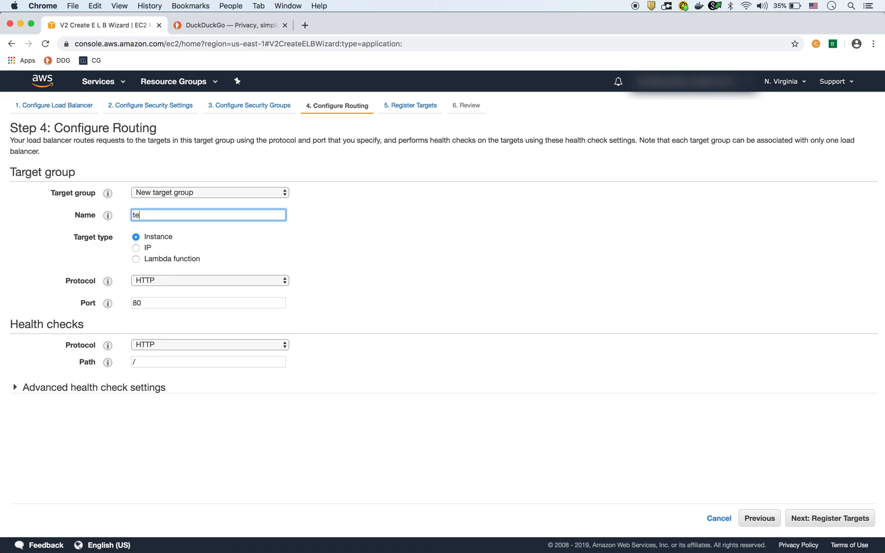
text(st-web-server)
click(14, 387)
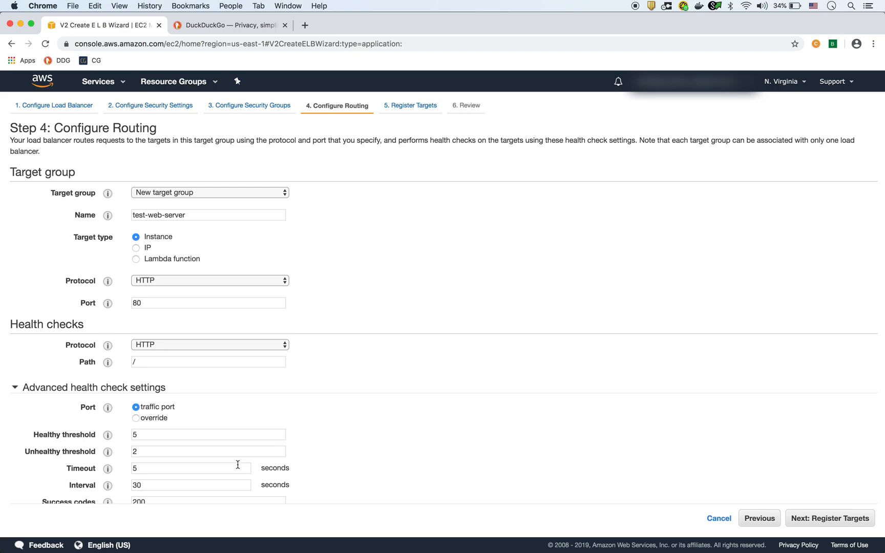
scroll(238, 465, down, 1)
drag(152, 494, 135, 494)
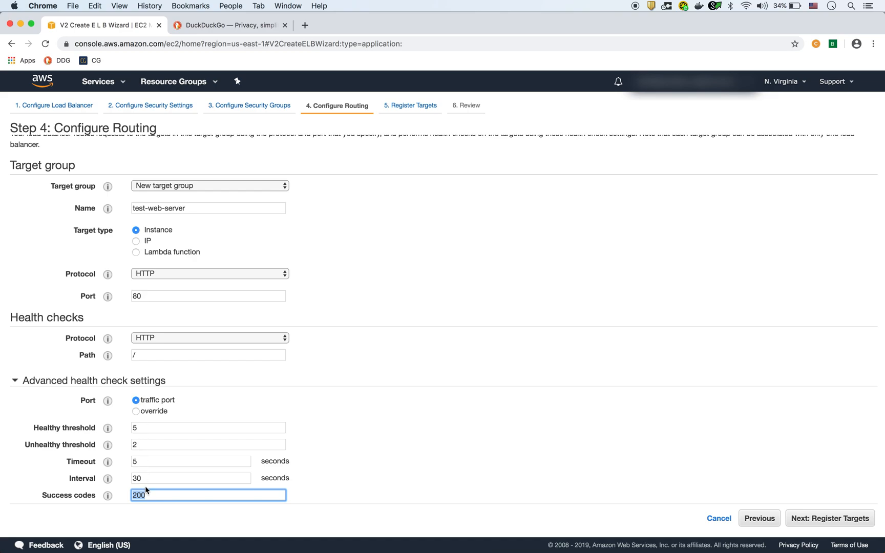
drag(145, 485, 146, 467)
click(158, 465)
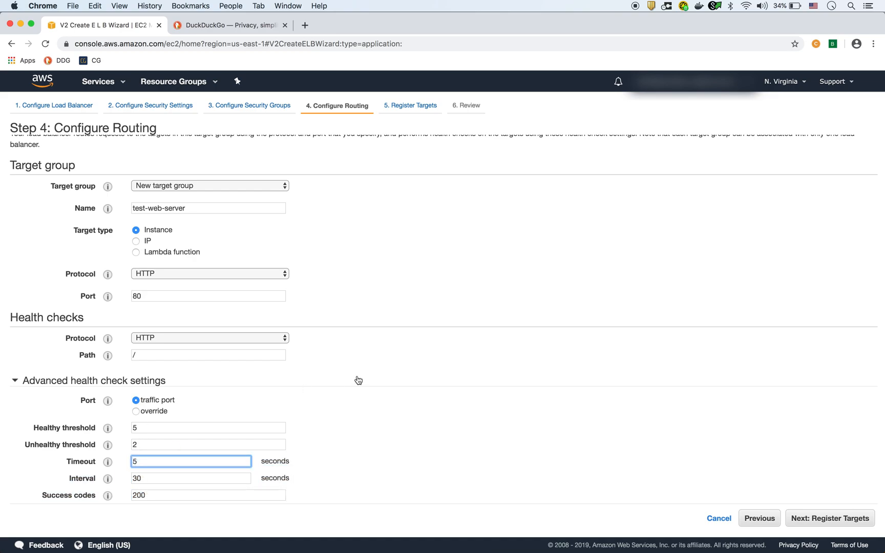
Step: Continue without registering any targets, create the load balancer and close the creation status page
click(824, 517)
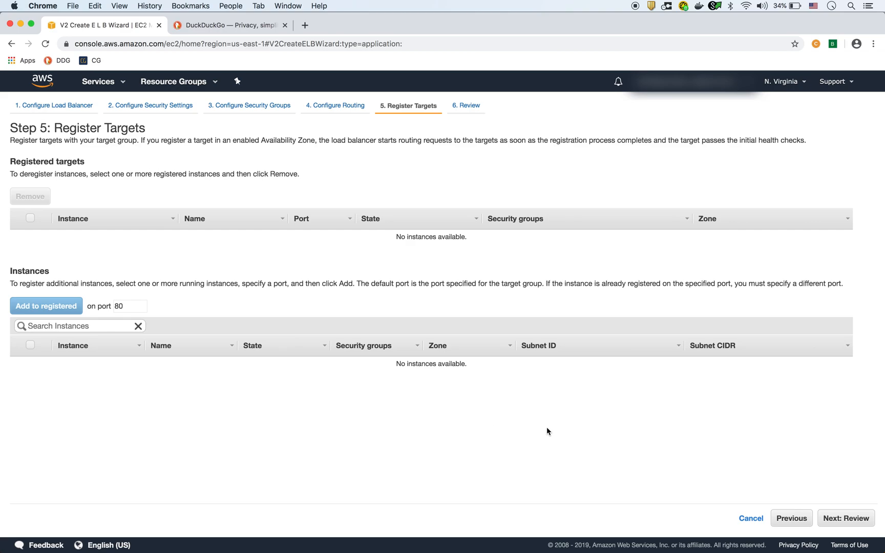
click(850, 519)
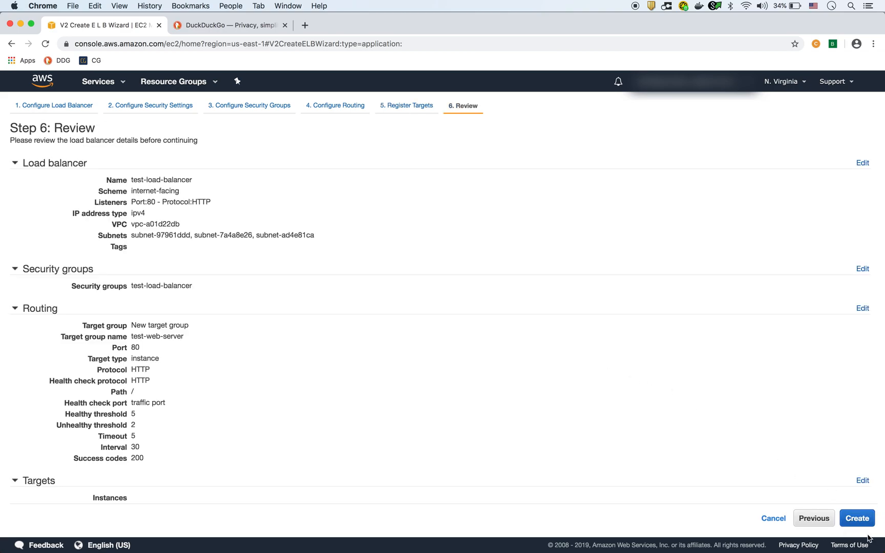
click(859, 520)
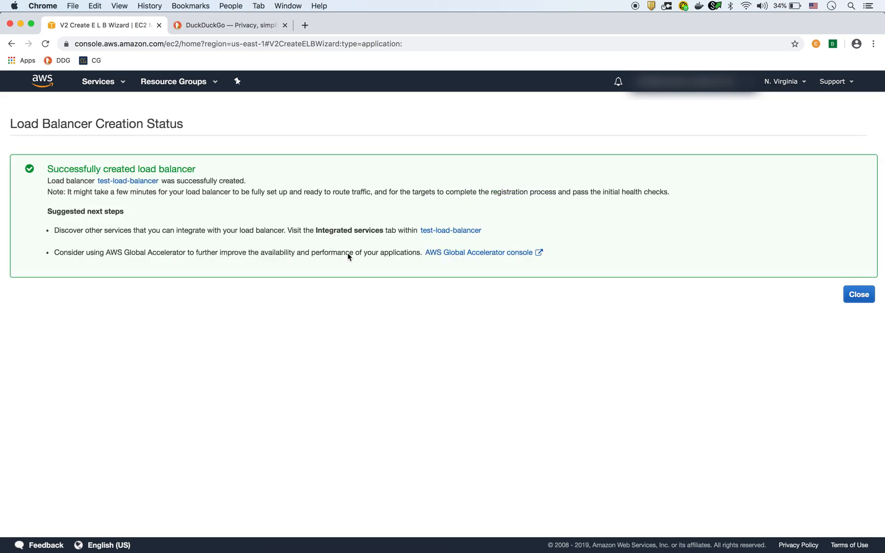
click(858, 294)
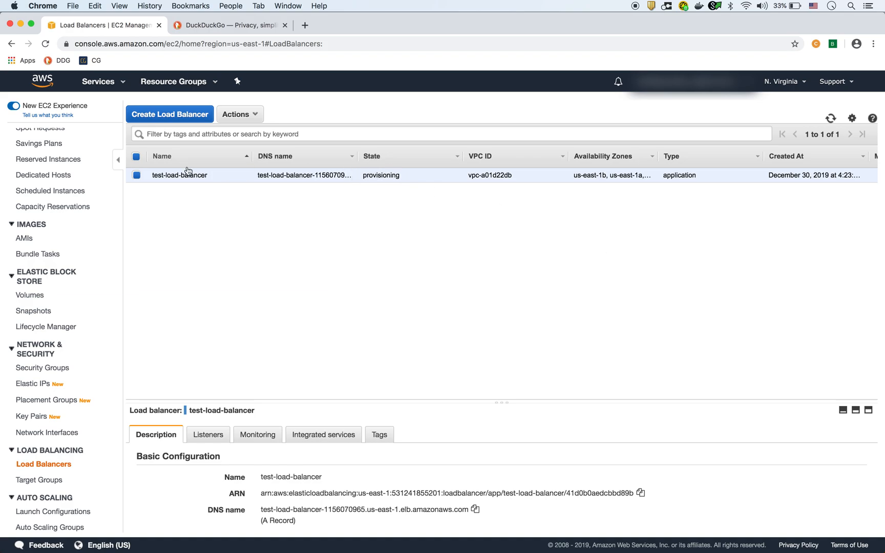
Step: Check the registered targets of the test-web-server target group
click(53, 482)
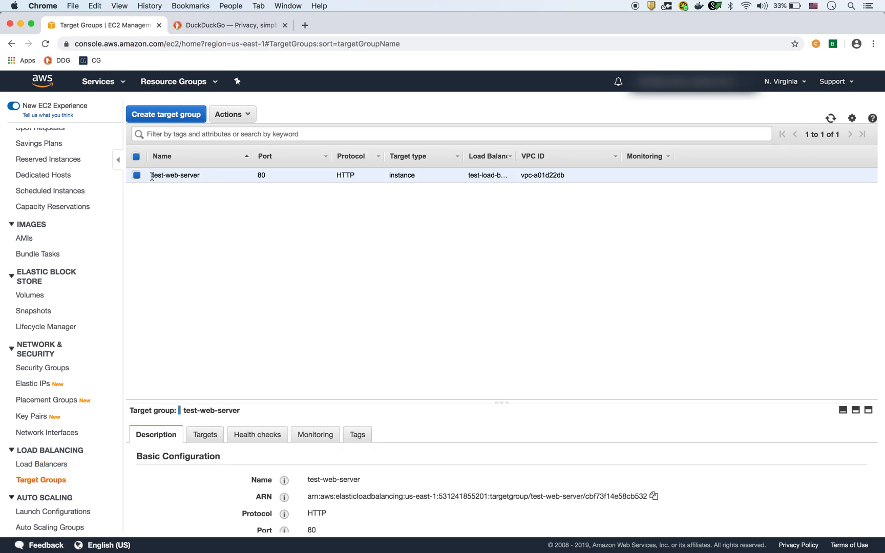
click(206, 433)
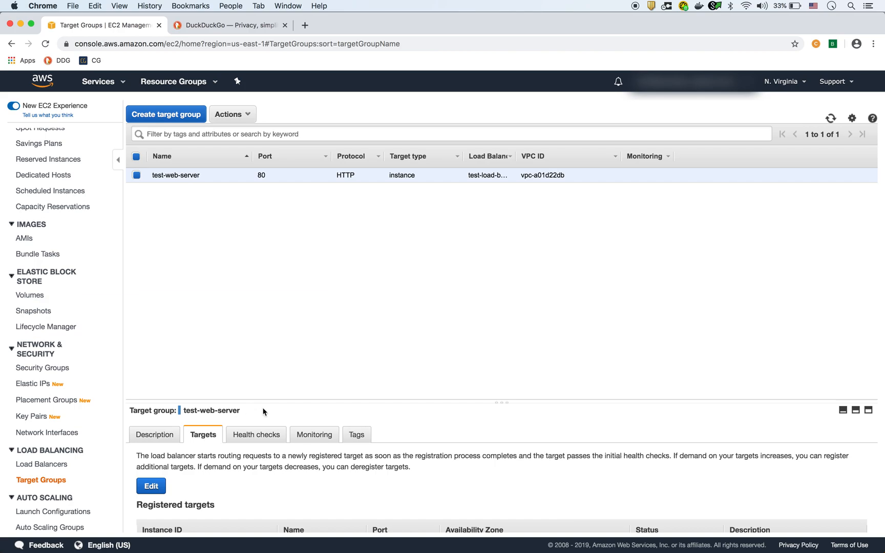
scroll(264, 412, down, 3)
scroll(263, 411, up, 3)
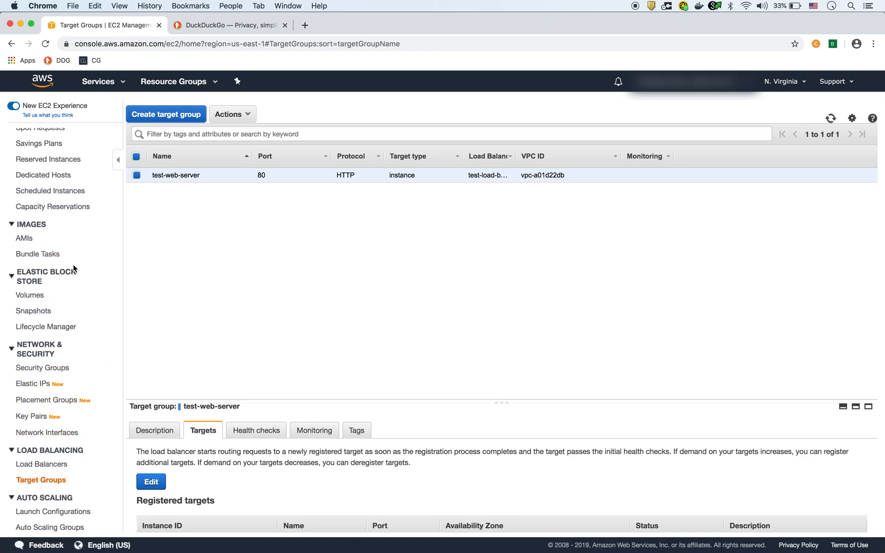
Step: Start launching a new EC2 instance from the 64-bit (x86) Amazon Linux 2 AMI as t2.micro and continue to the instance details
scroll(73, 265, up, 5)
click(34, 230)
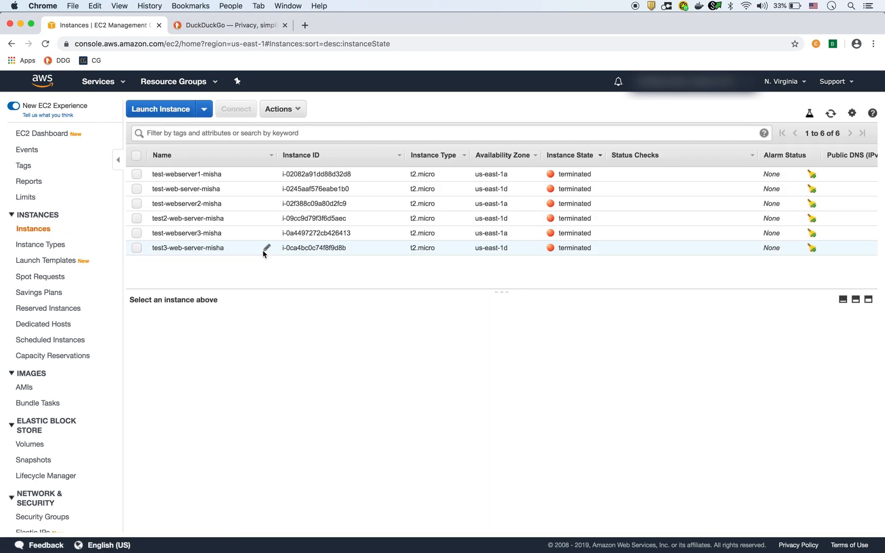
click(180, 109)
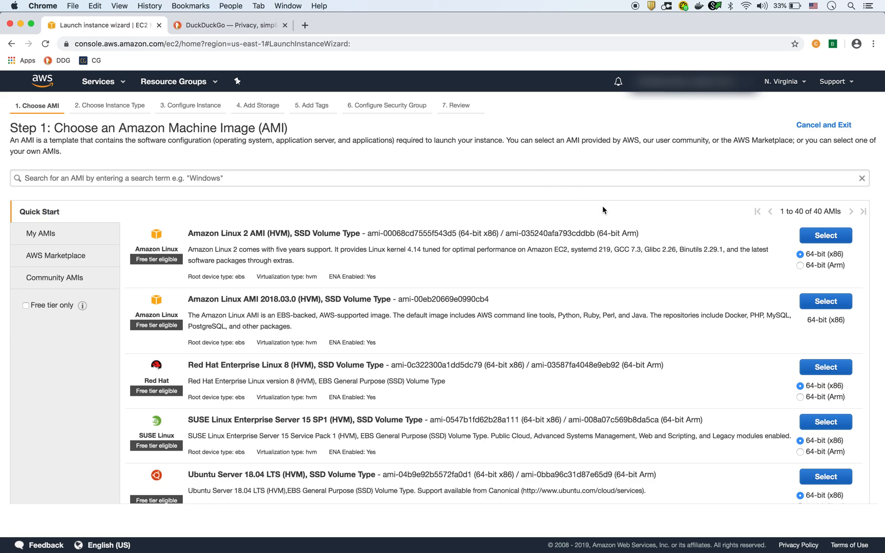
click(819, 236)
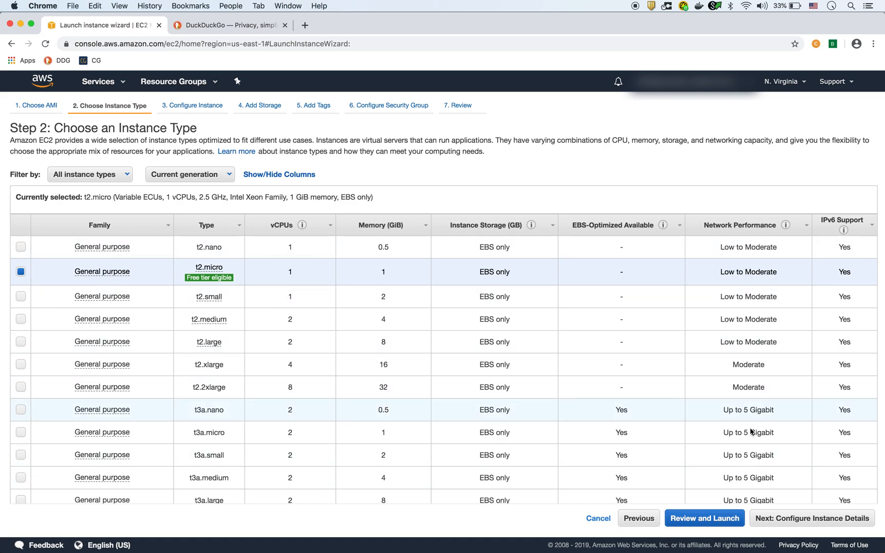
click(827, 520)
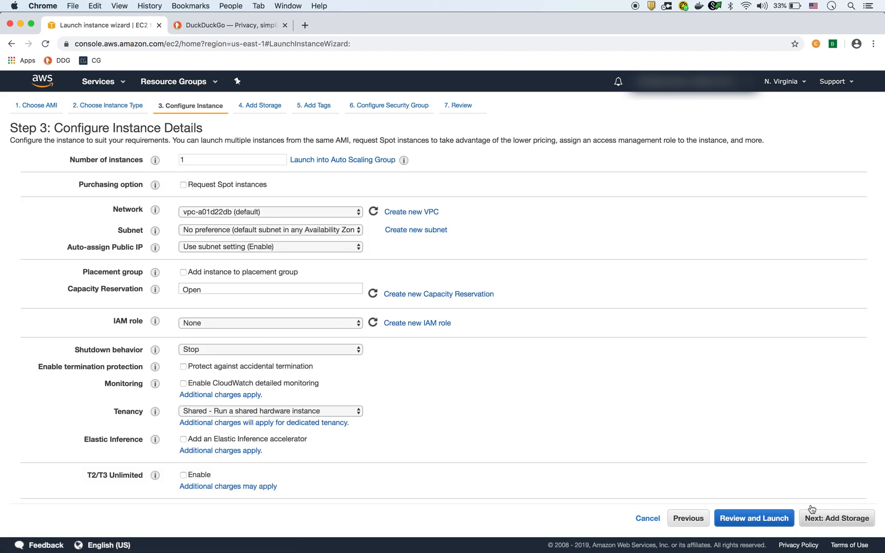
Step: Set the number of instances to 3 and choose the subnet subnet-97961ddd in us-east-1a
double_click(195, 159)
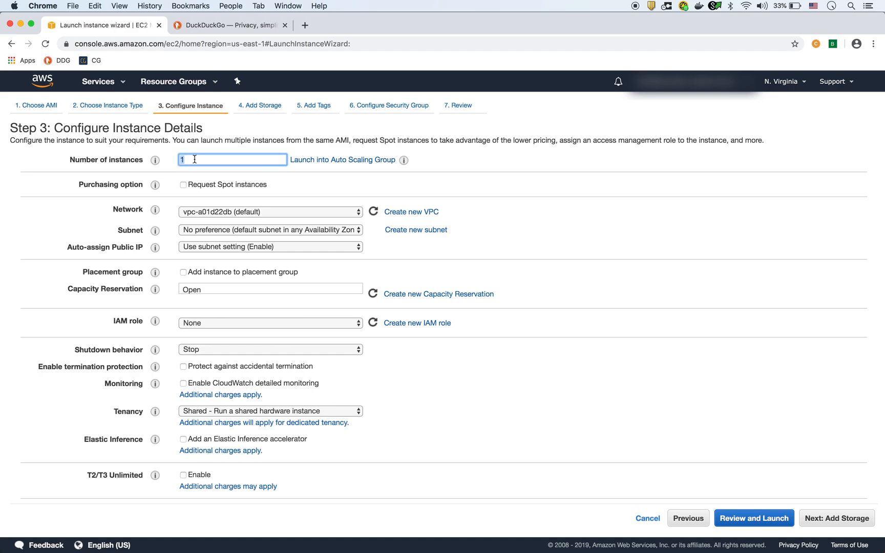
text(3)
click(240, 247)
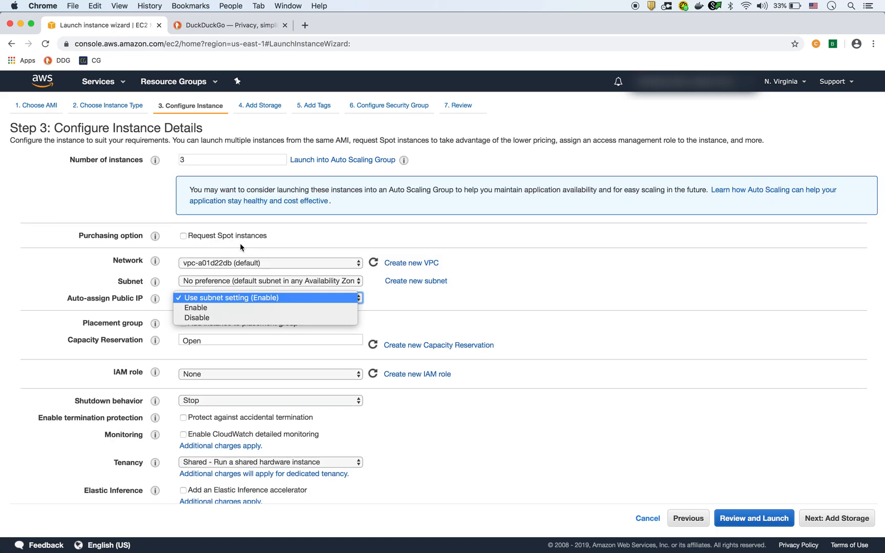
click(310, 238)
click(277, 281)
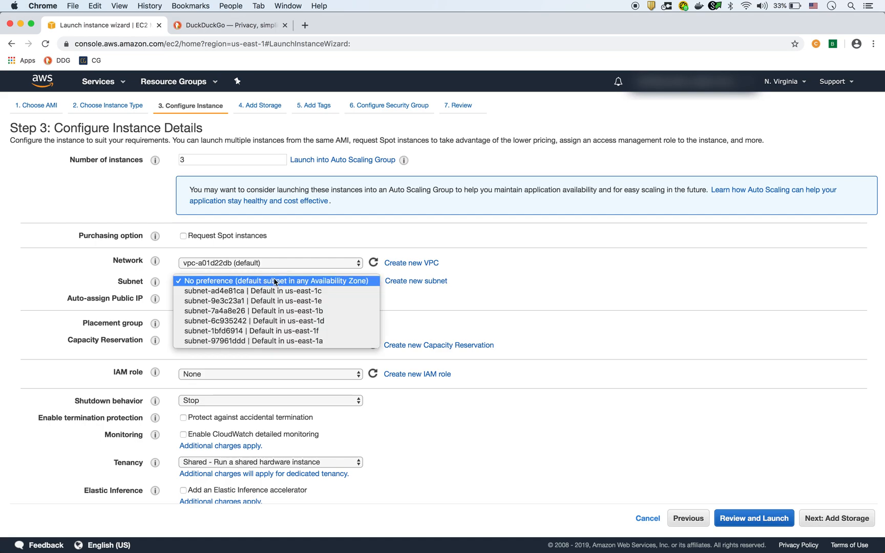
click(272, 340)
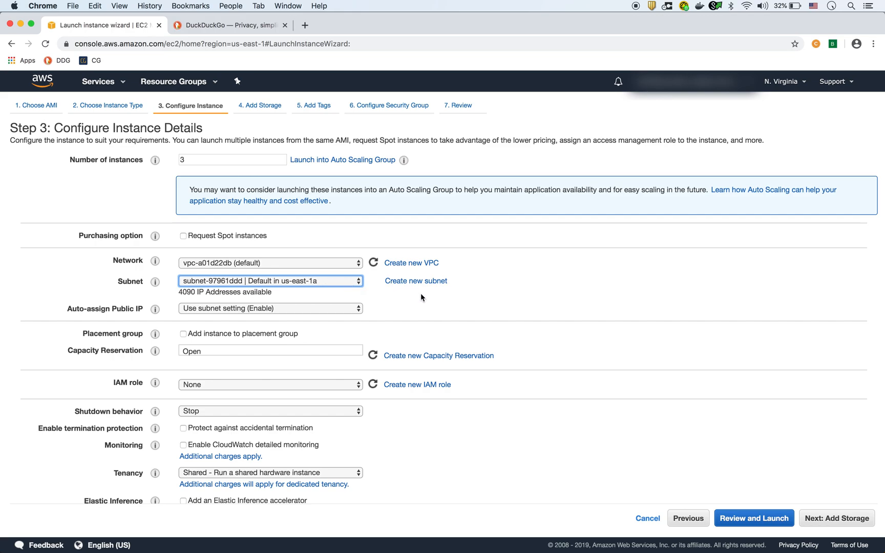
Step: Activate the user data text field in the advanced details and switch to the Visual Studio Code window with the bash script
scroll(450, 324, down, 3)
scroll(450, 324, down, 5)
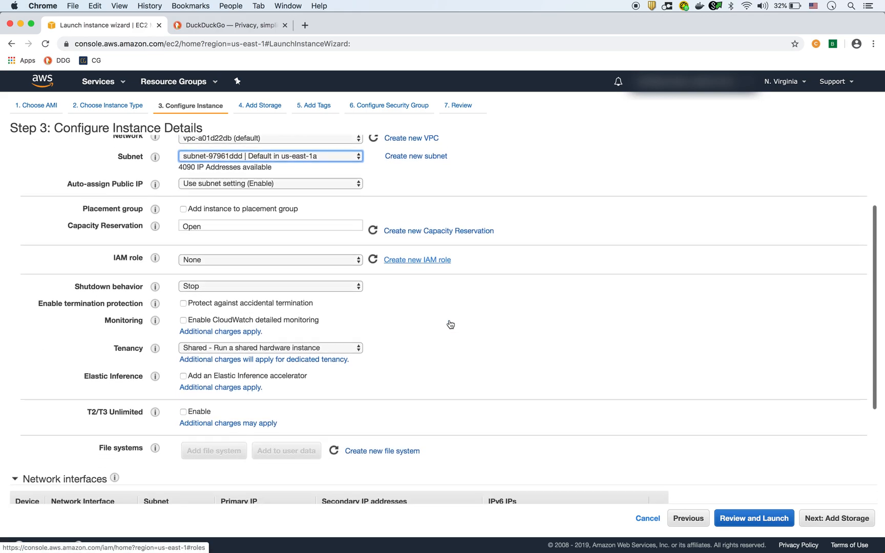
scroll(186, 419, down, 2)
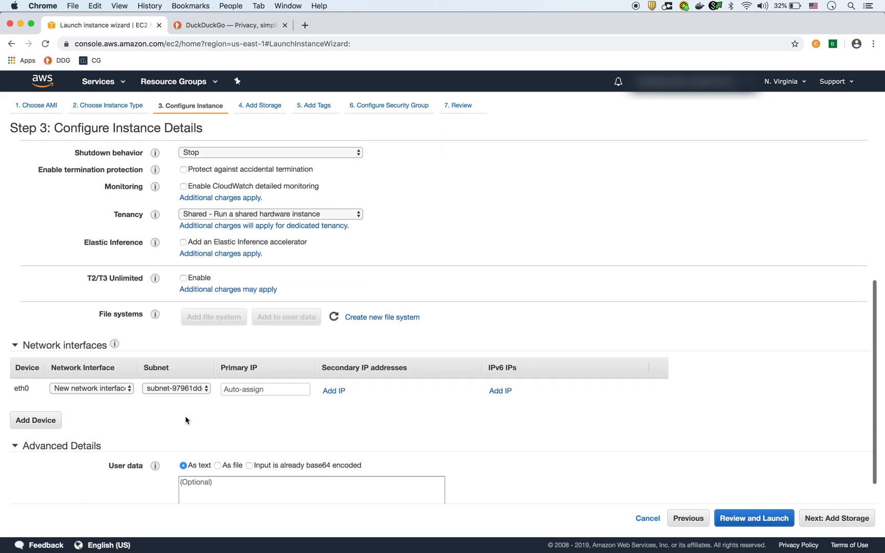
click(205, 455)
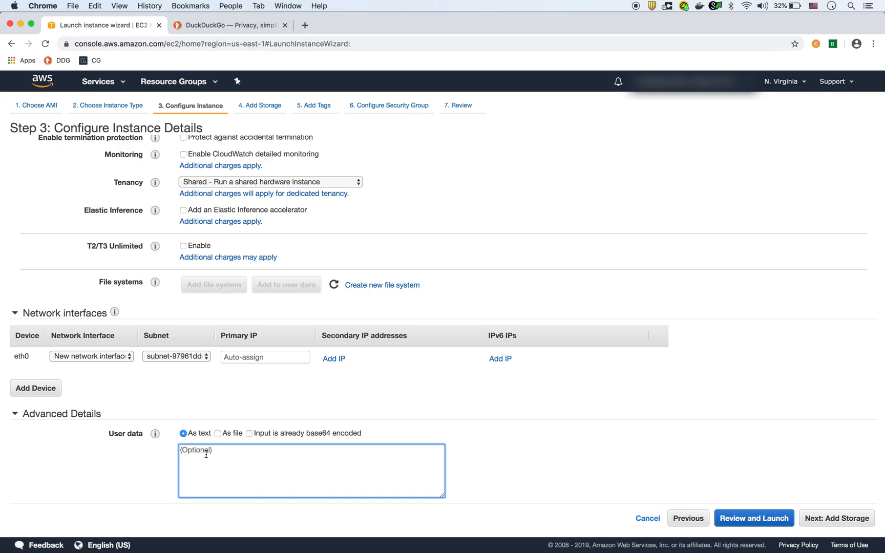
key(ctrl+Up)
click(148, 275)
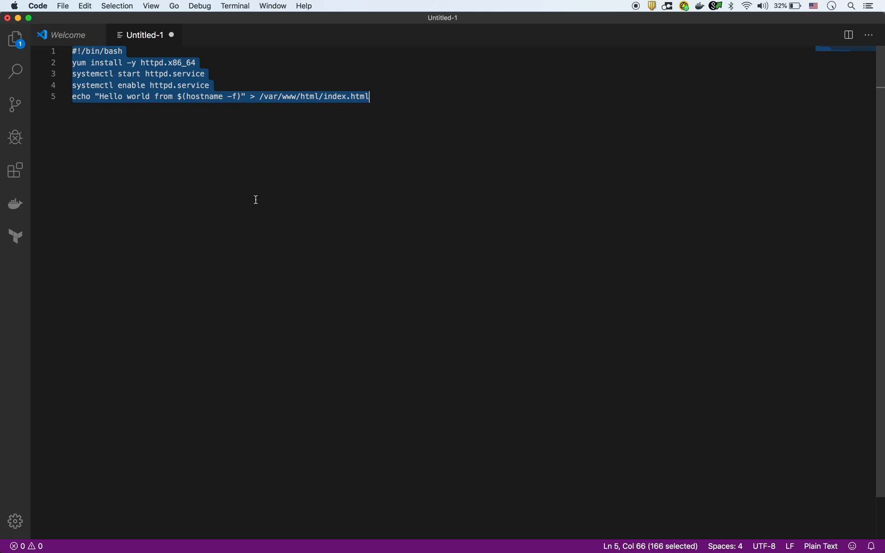
Step: Examine the script line by line, from the httpd installation and service commands to the echo command that writes index.html
click(387, 113)
key(Up)
key(Up)
key(Up)
key(Up)
key(Down)
key(super+Left)
key(Down)
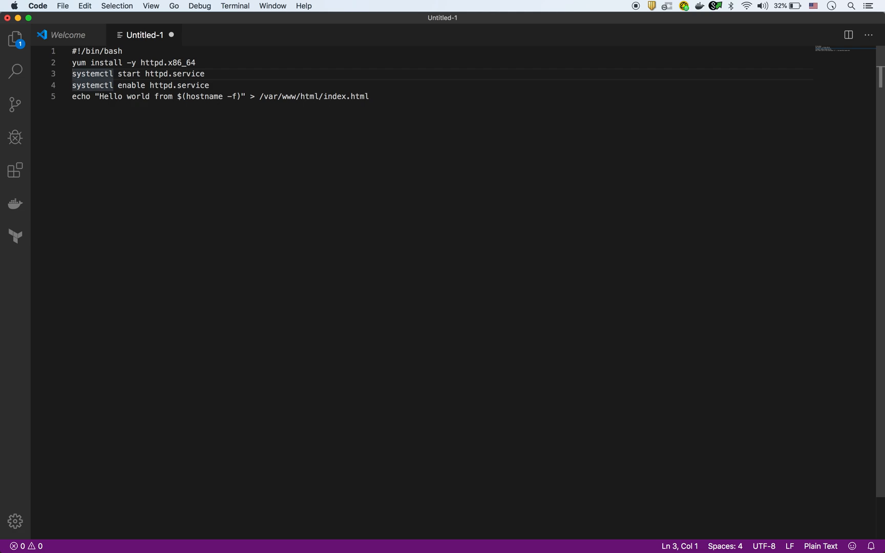
key(Down)
click(122, 96)
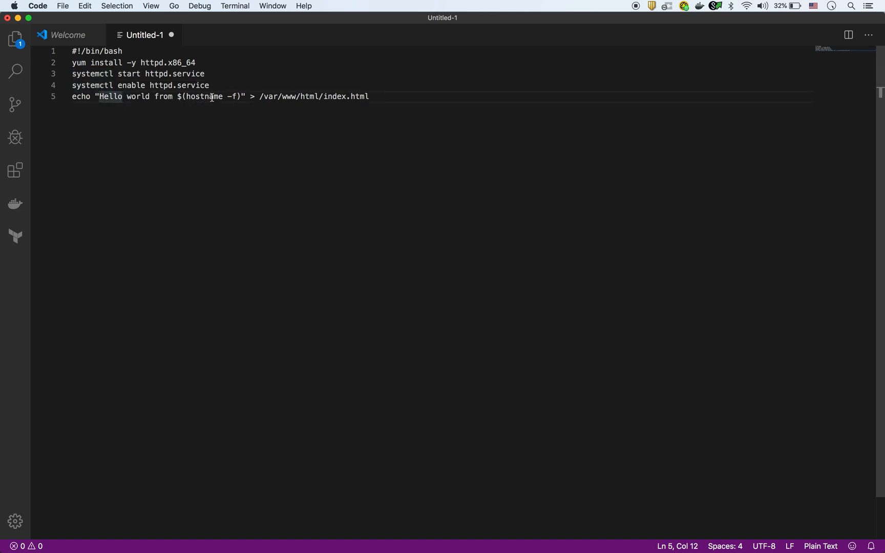
click(228, 96)
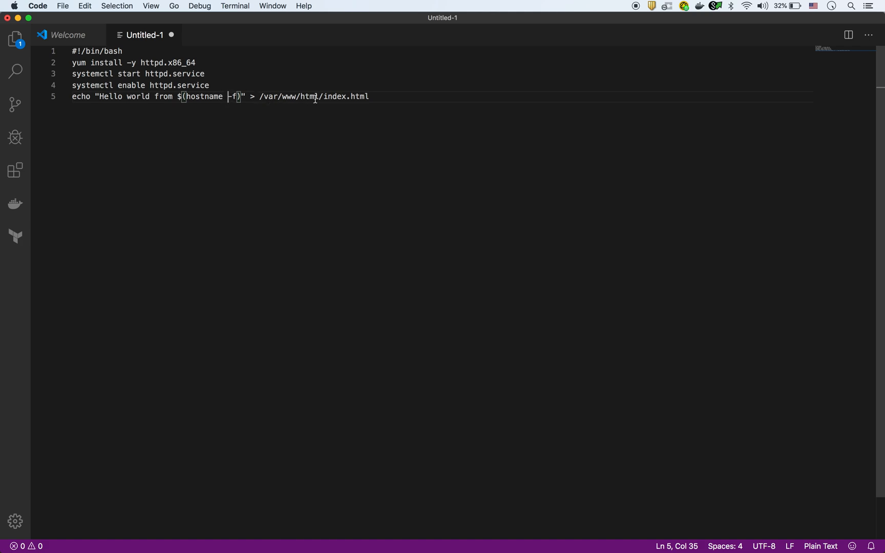
click(382, 94)
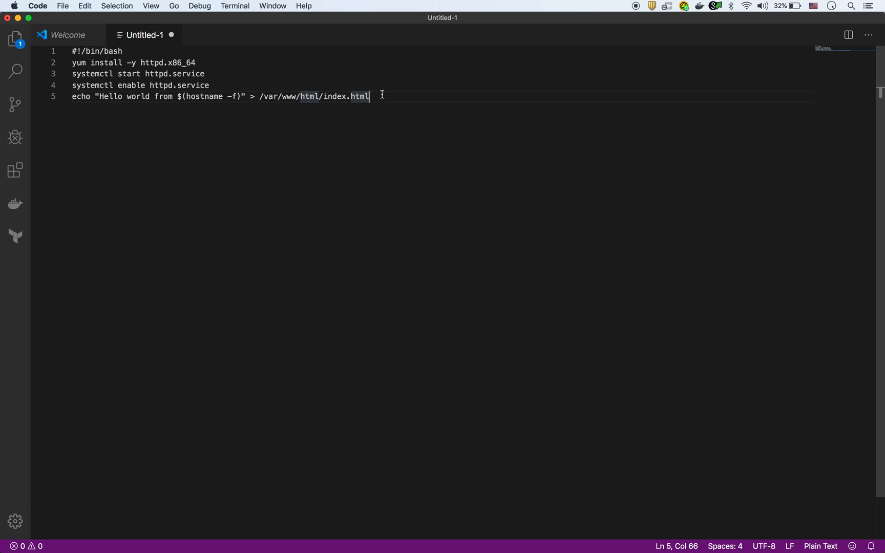
Step: Copy the whole bash script and paste it into the instance user data in Chrome
key(super+a)
key(super+c)
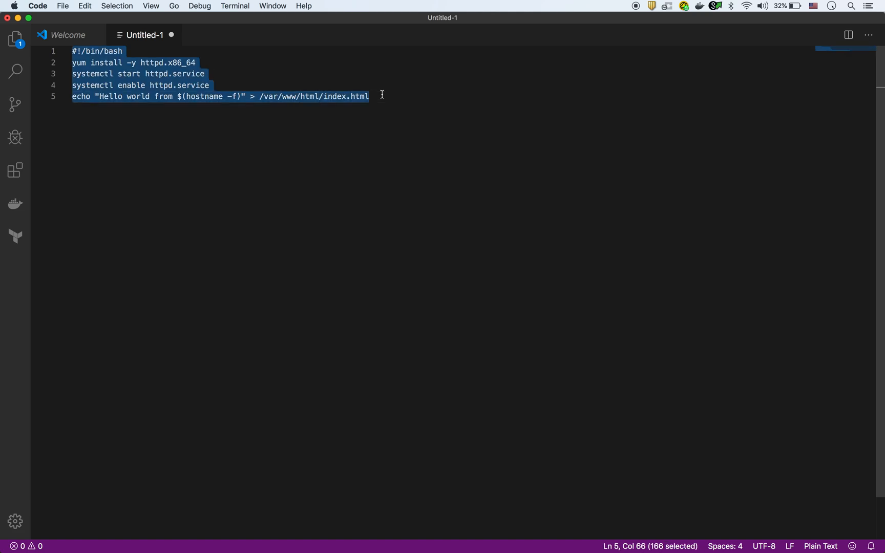
key(super+Tab)
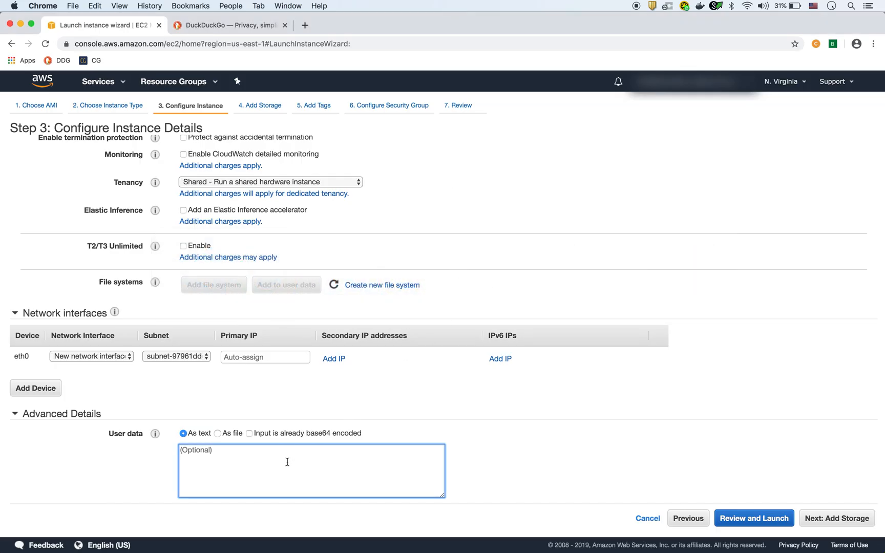
key(super+v)
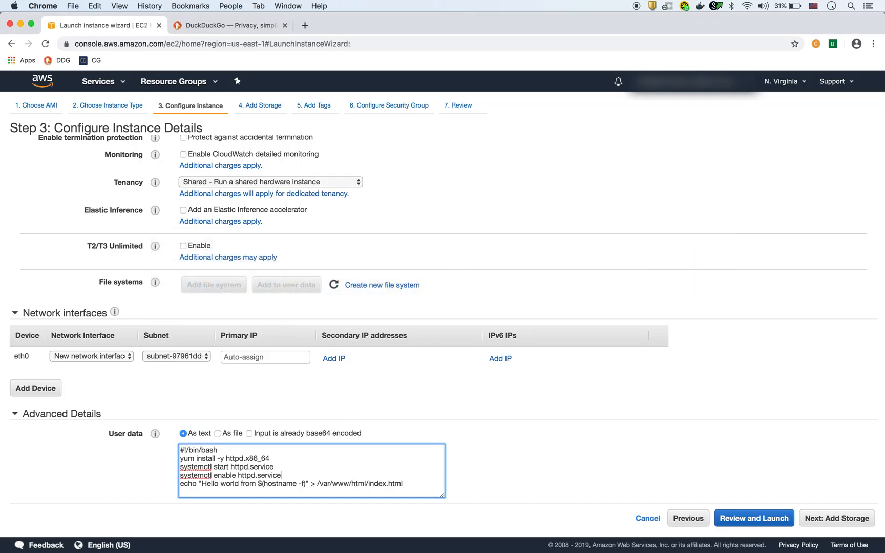
Step: Keep the default storage, add a Name tag with the value test-web-server, and continue to the security group configuration
click(830, 518)
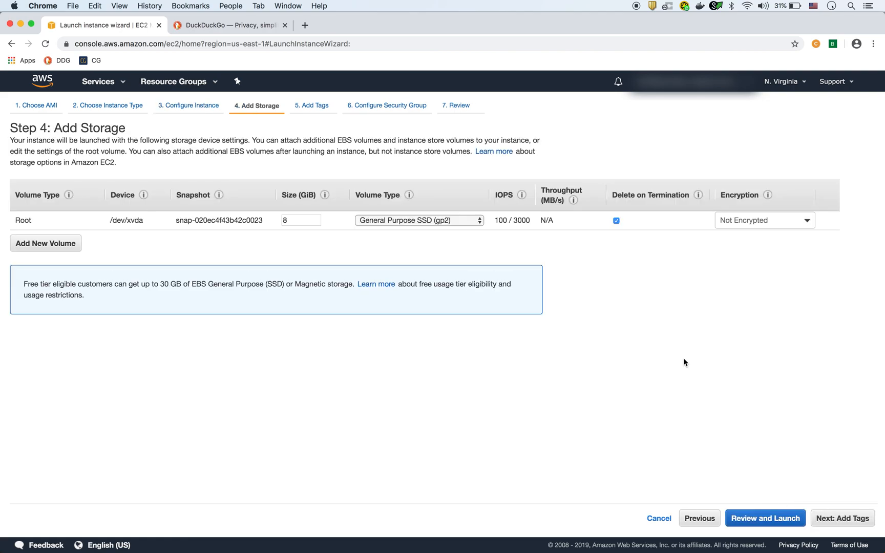
click(855, 520)
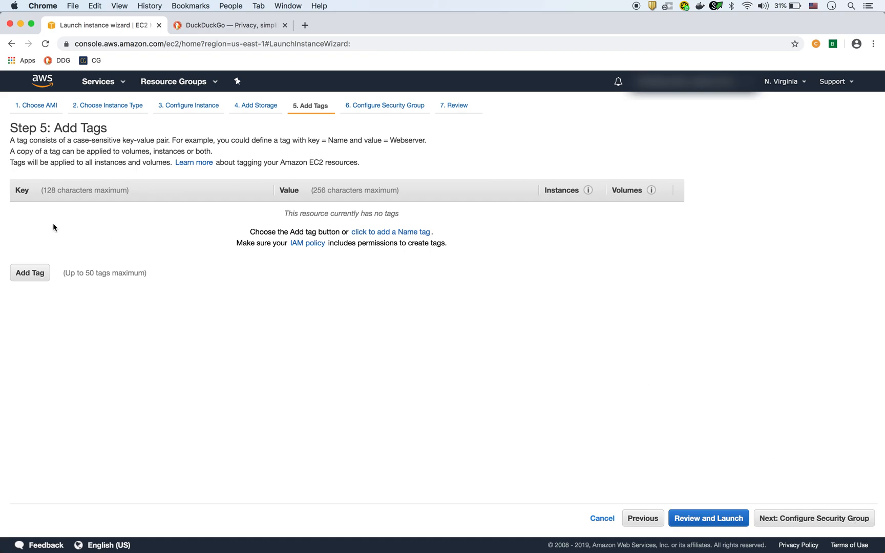
click(28, 271)
text(Name)
key(Tab)
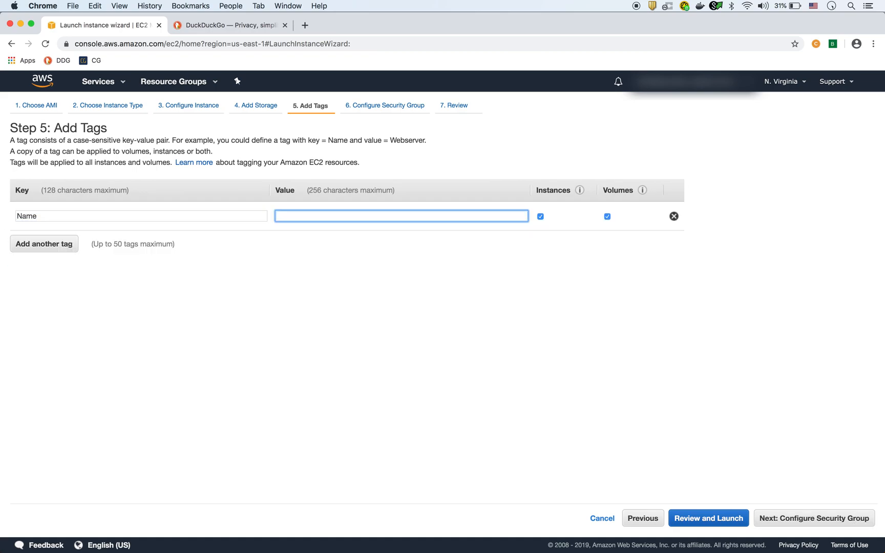
text(test-)
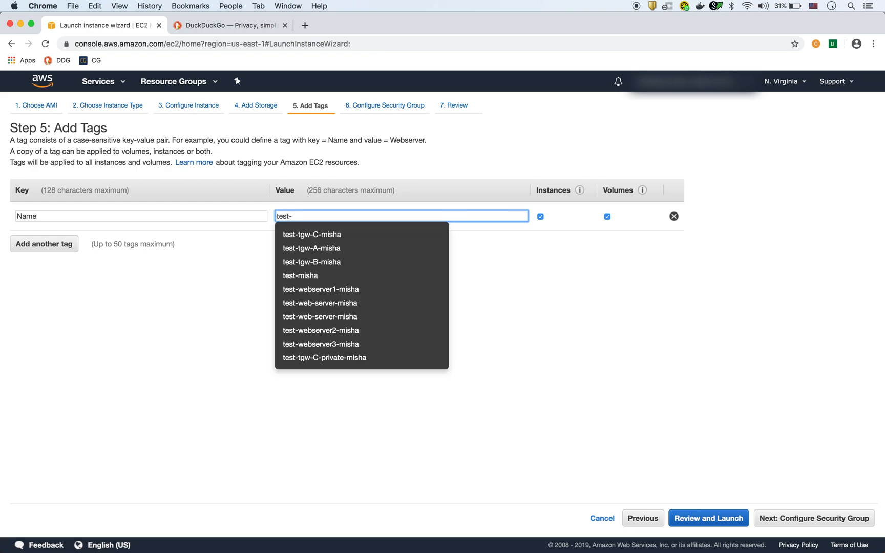
text(web-server)
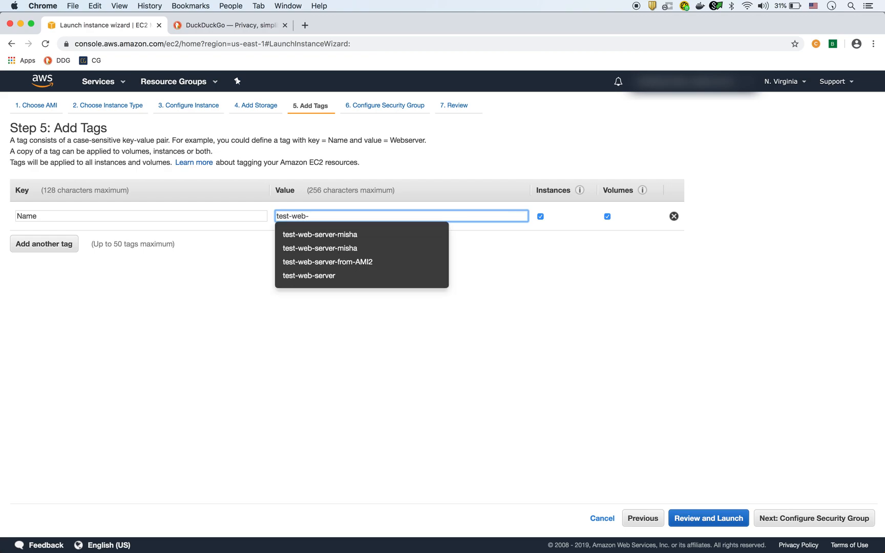
key(Tab)
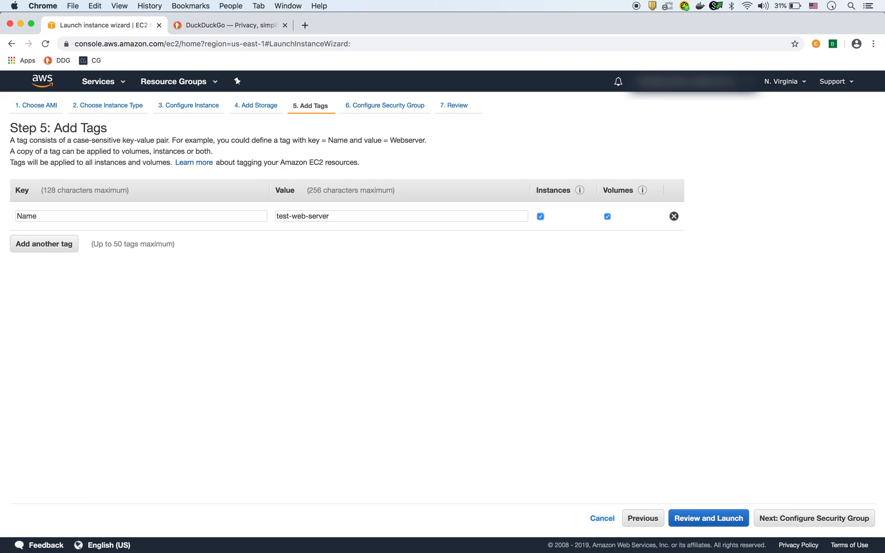
click(784, 519)
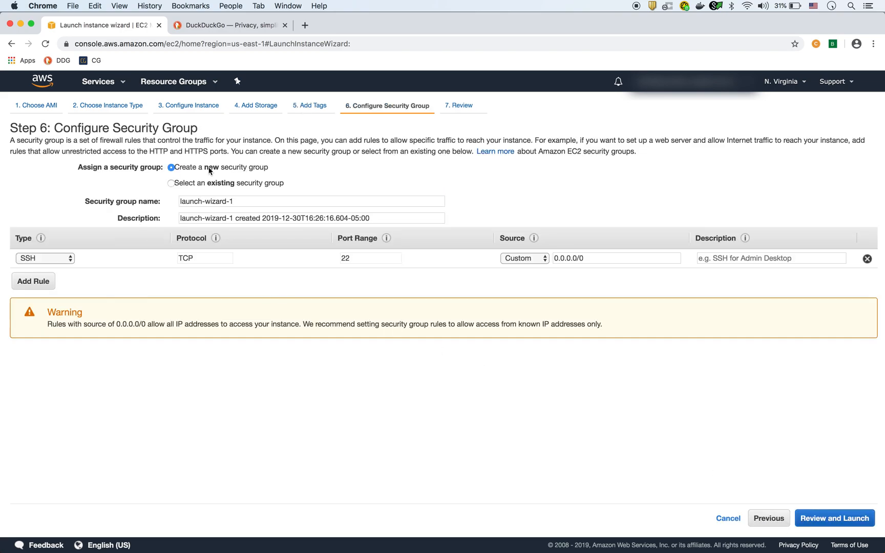
Step: Assign the existing test-web-server security group and review the ports and sources of its inbound rules
click(171, 184)
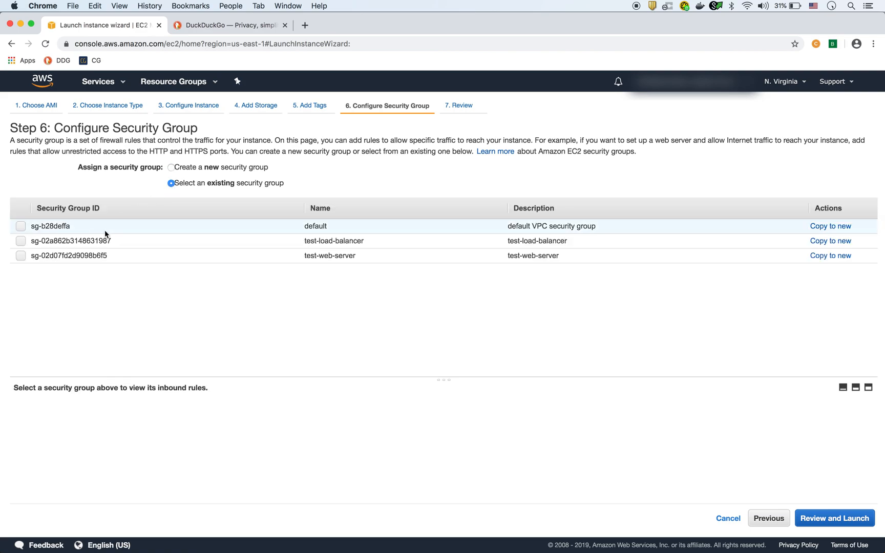
click(21, 256)
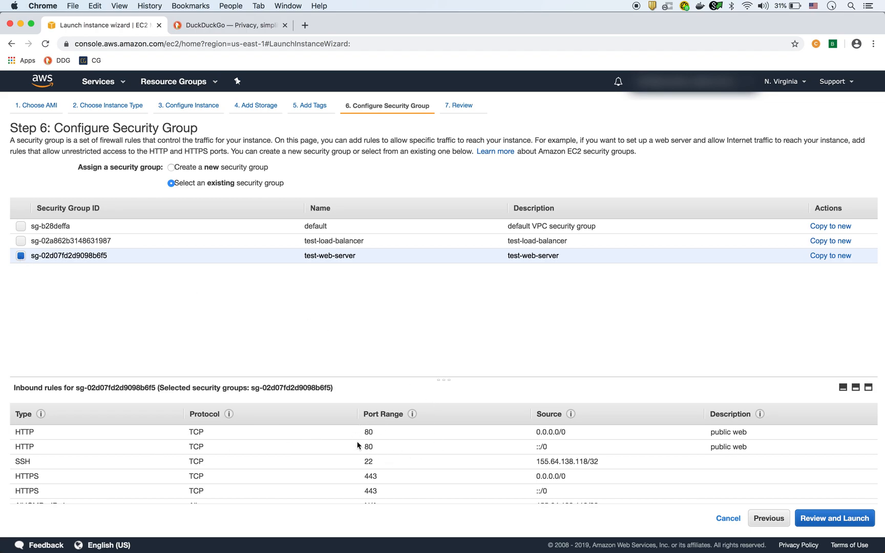
scroll(395, 448, down, 1)
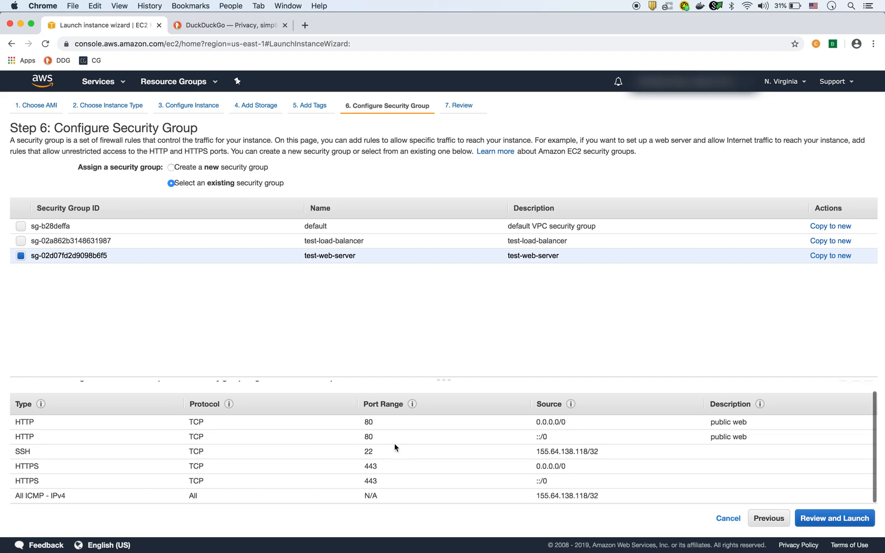
drag(355, 451, 379, 451)
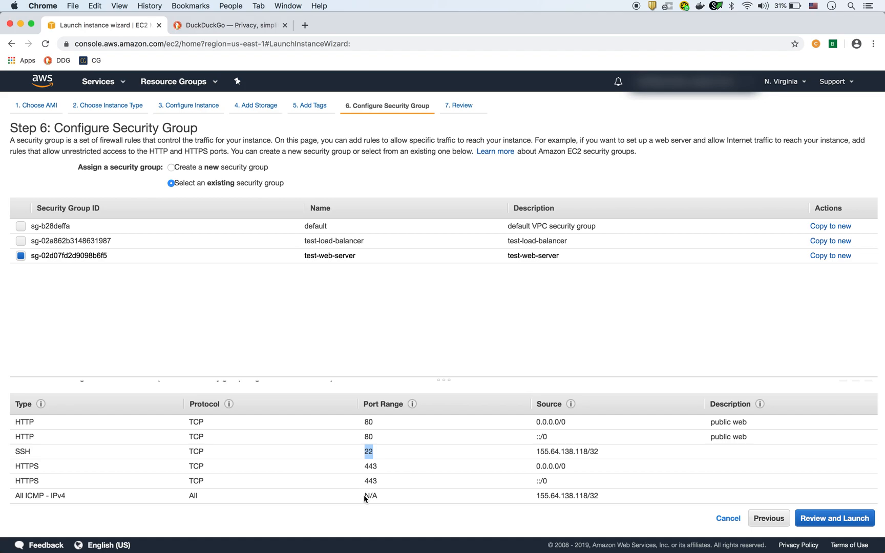
drag(533, 496, 594, 494)
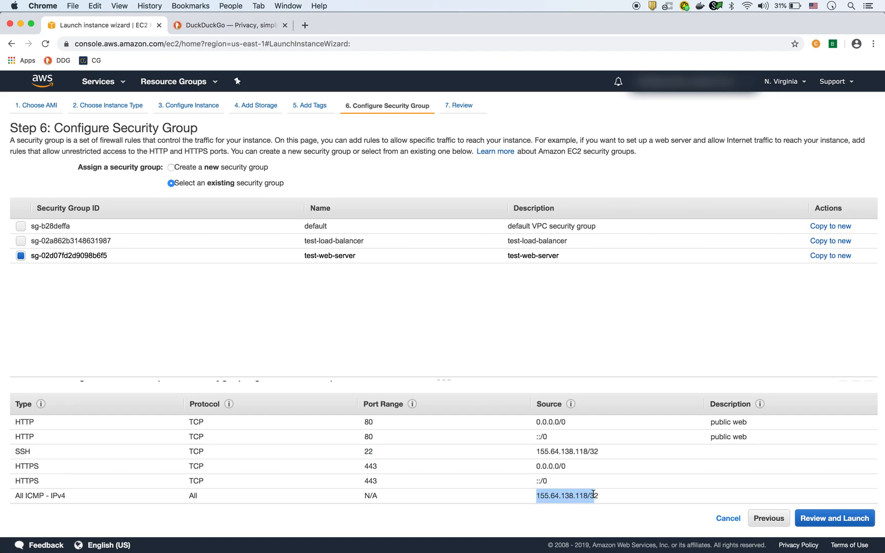
click(570, 450)
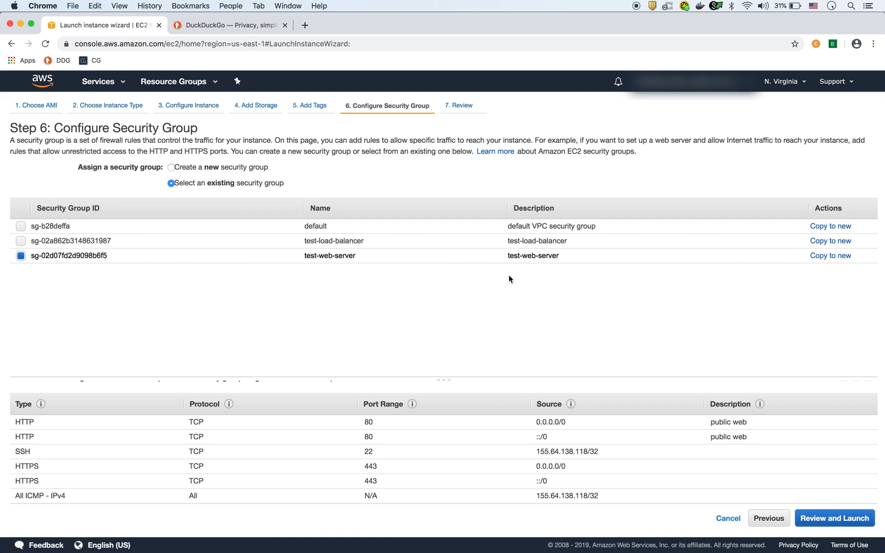
Step: Review the launch details, acknowledge access to the preselected existing key pair, and launch the instances
click(847, 524)
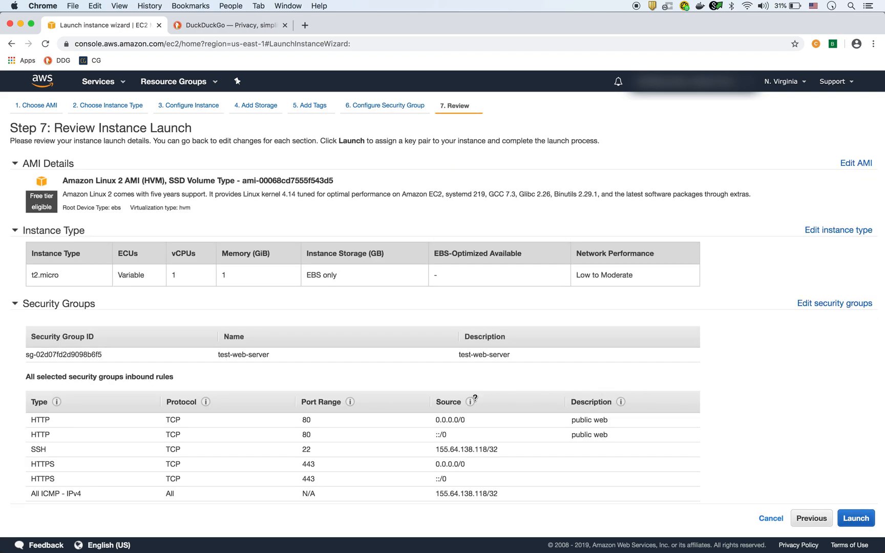
scroll(474, 398, down, 3)
scroll(474, 345, up, 3)
click(868, 519)
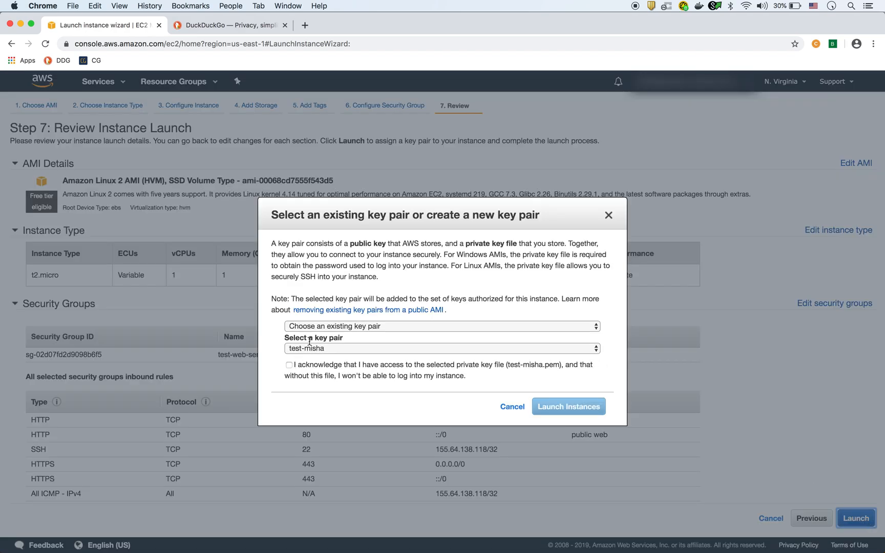
click(289, 366)
click(585, 406)
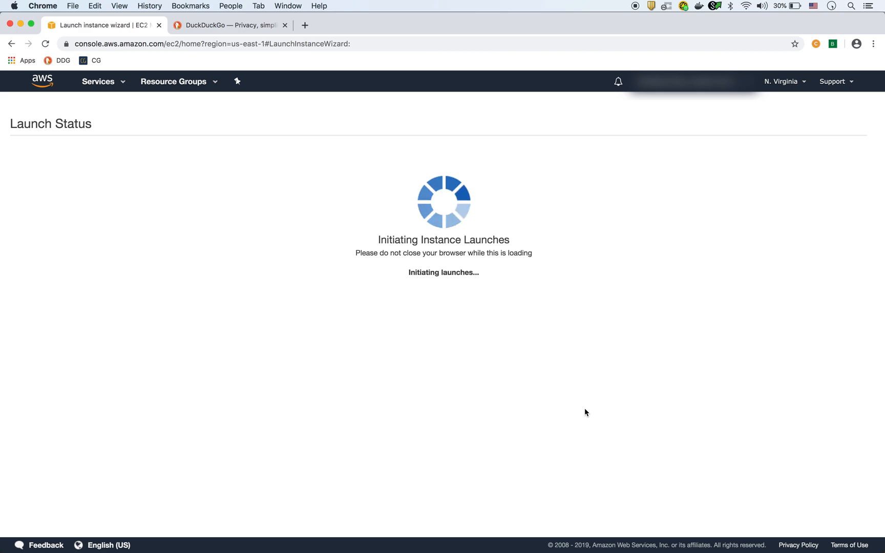
Step: Open the instance list and sort it by instance state to bring the newly launched instances to the beginning
click(830, 444)
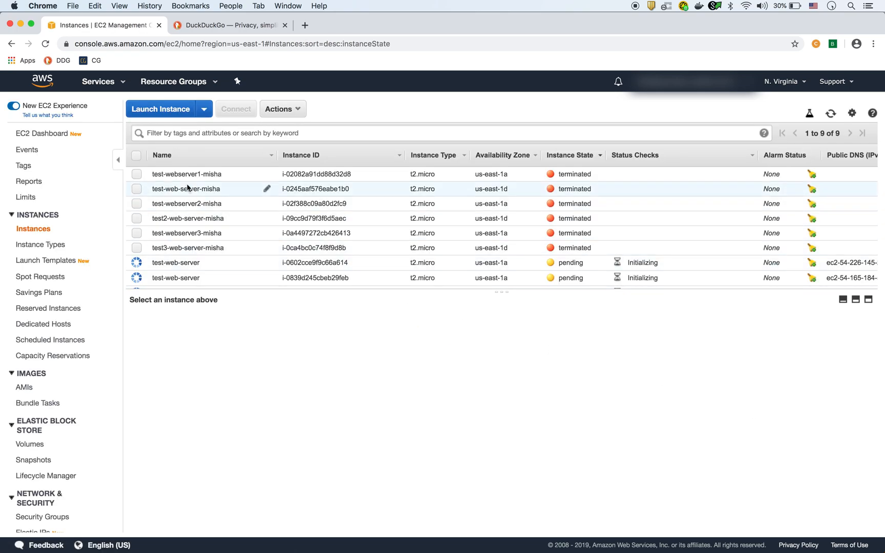
scroll(185, 190, down, 2)
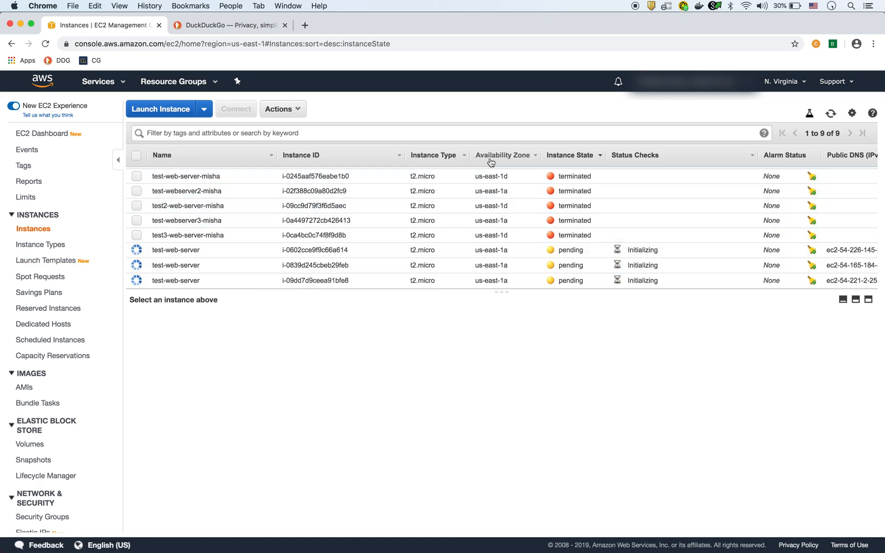
click(565, 156)
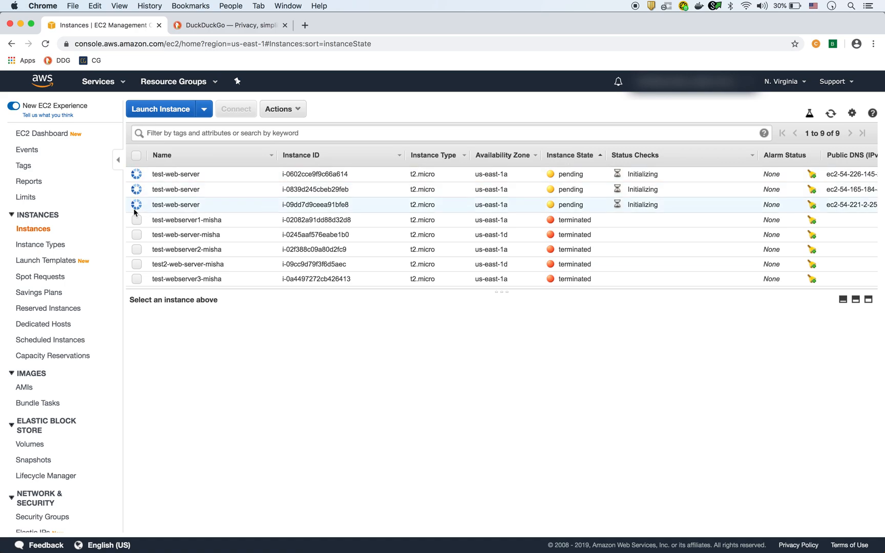
Step: Rename the first newly launched instance as test-web-server1
click(138, 173)
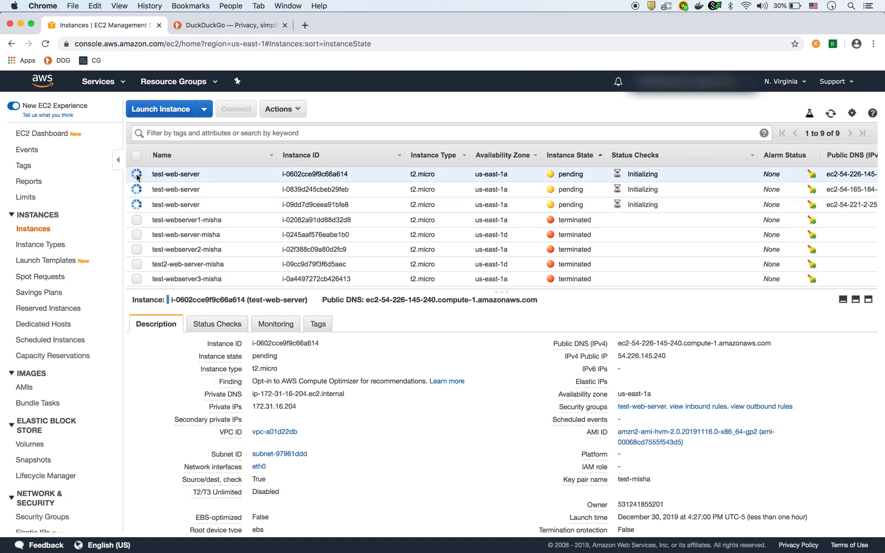
click(266, 174)
click(174, 174)
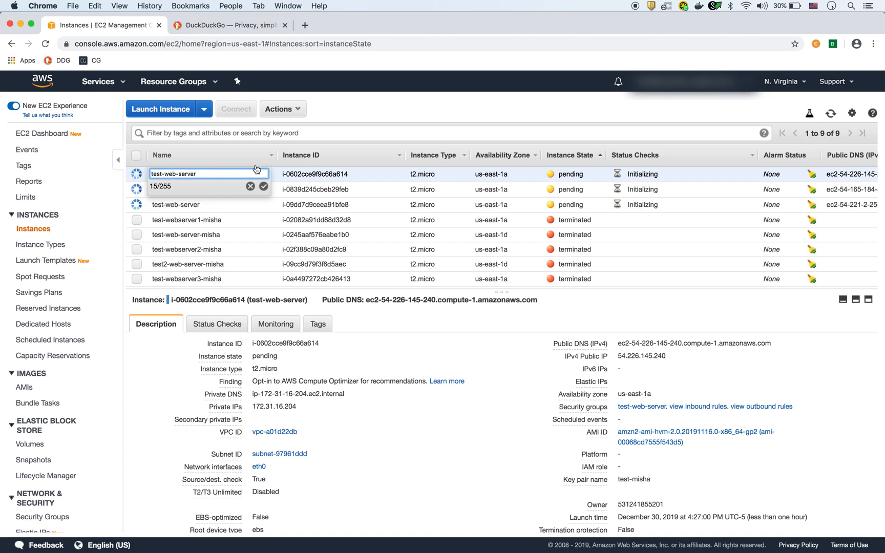
text(1)
click(263, 186)
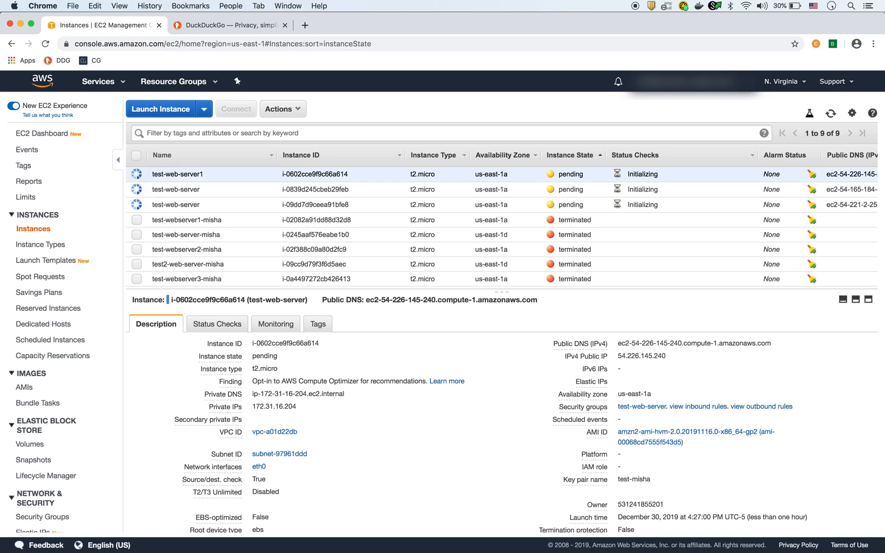
Step: Rename the second and third new instances as test-web-server2 and test-web-server3
click(267, 189)
text(2)
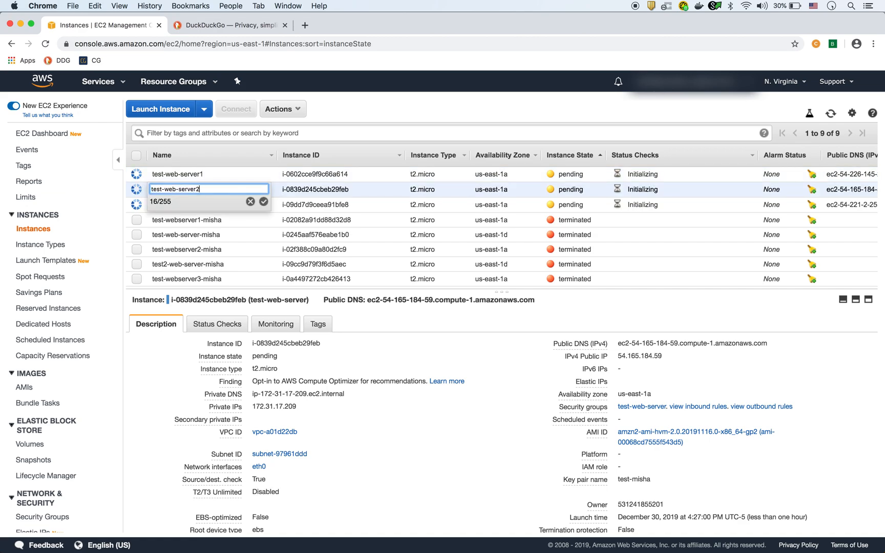
click(264, 202)
click(267, 204)
text(3)
click(263, 216)
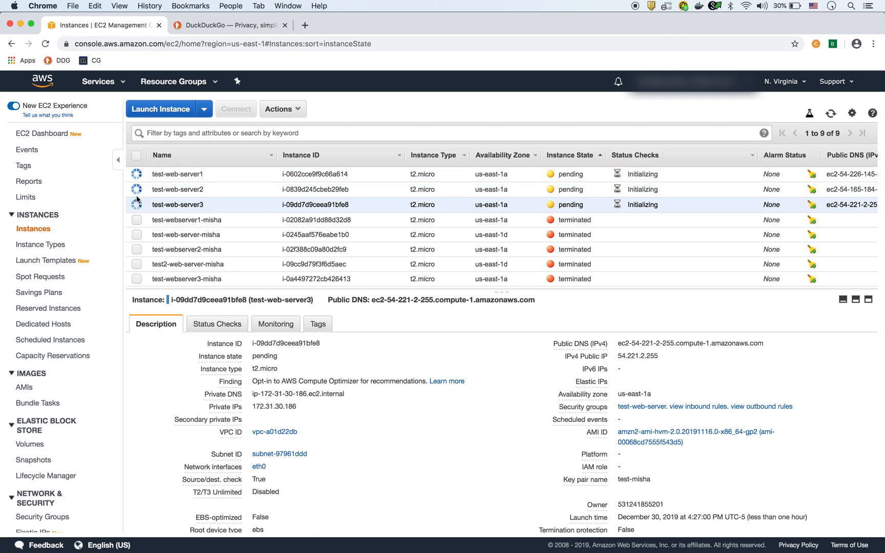
super+click(137, 175)
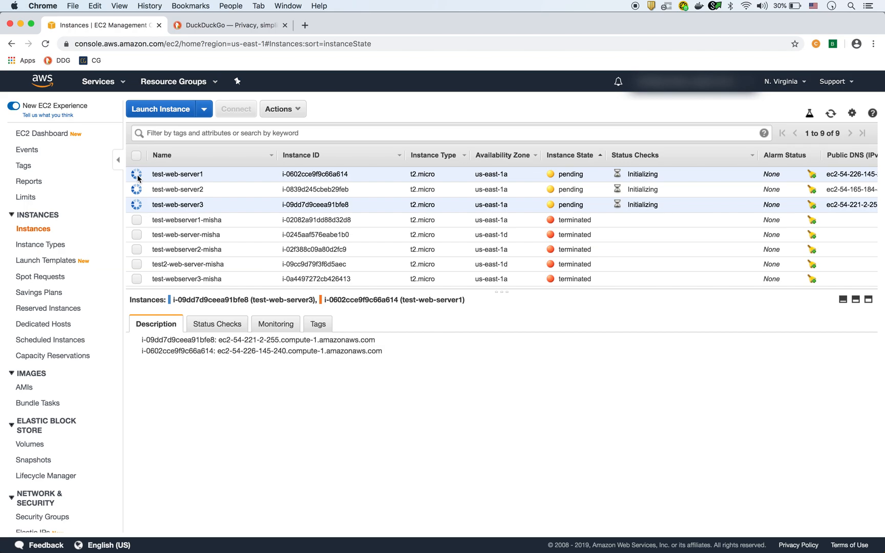
click(139, 155)
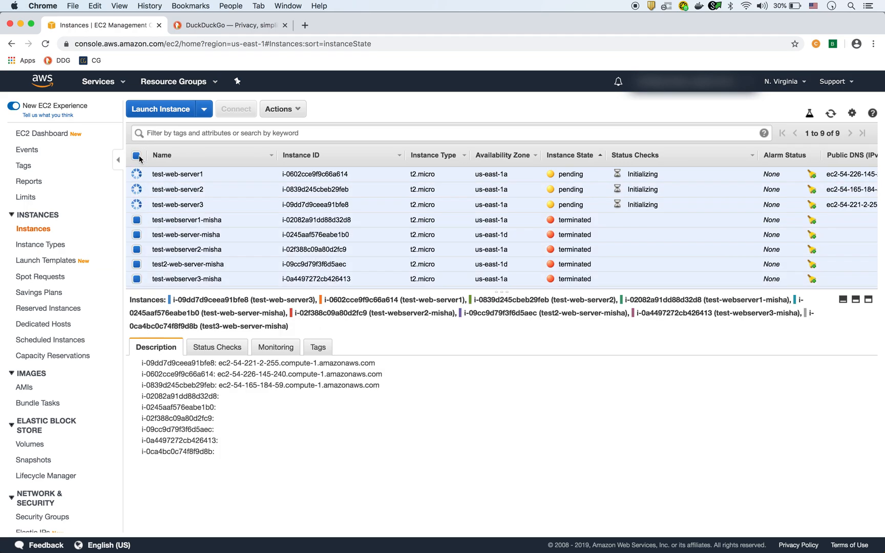
click(139, 155)
Step: Refresh the instance list, load test-web-server1's public IP in the second browser tab, and compare the page's host name with its private IP
click(137, 174)
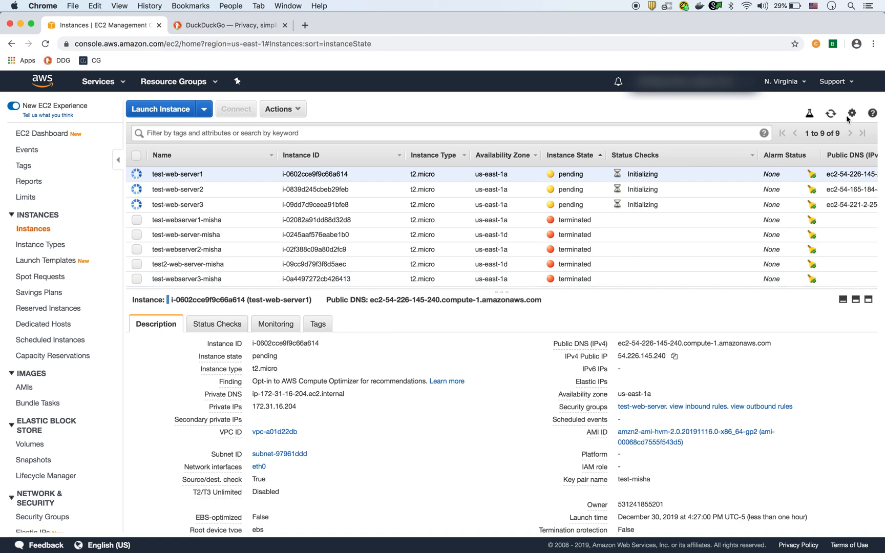
click(831, 113)
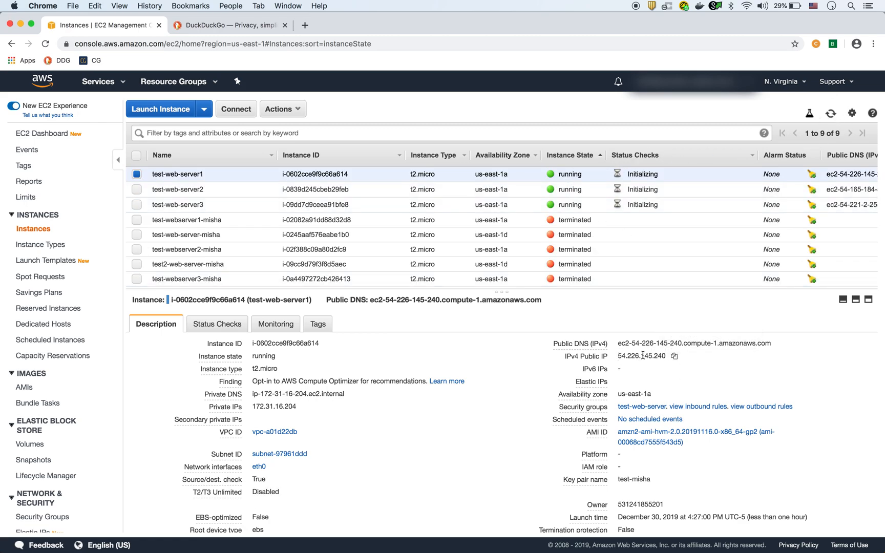
click(675, 358)
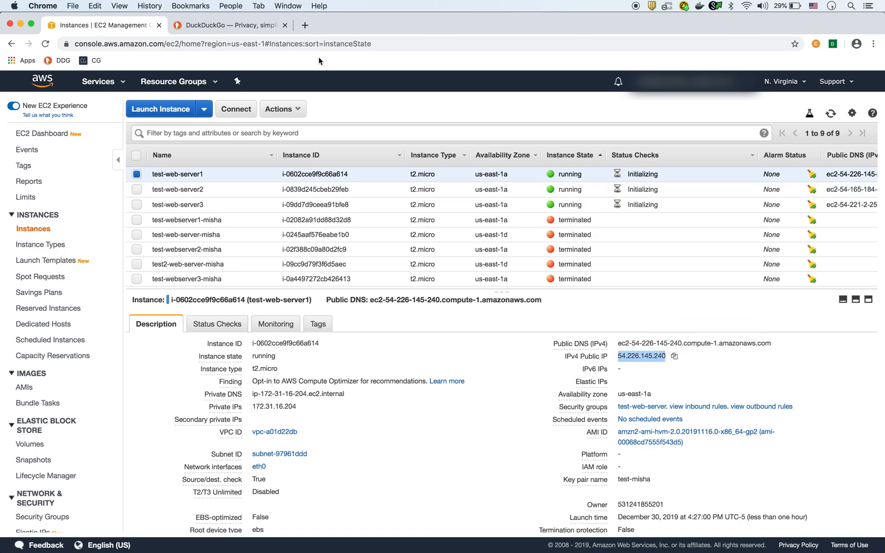
click(228, 25)
click(222, 43)
key(super+v)
key(Return)
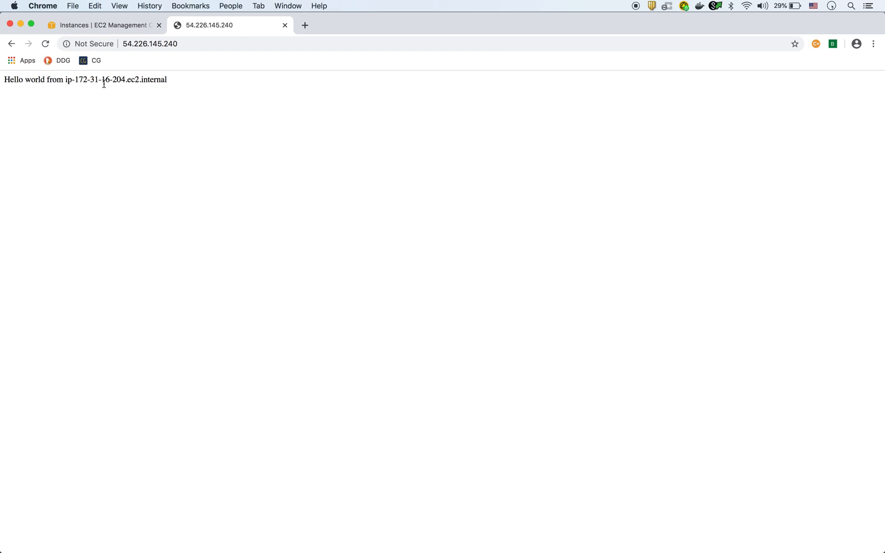
click(128, 25)
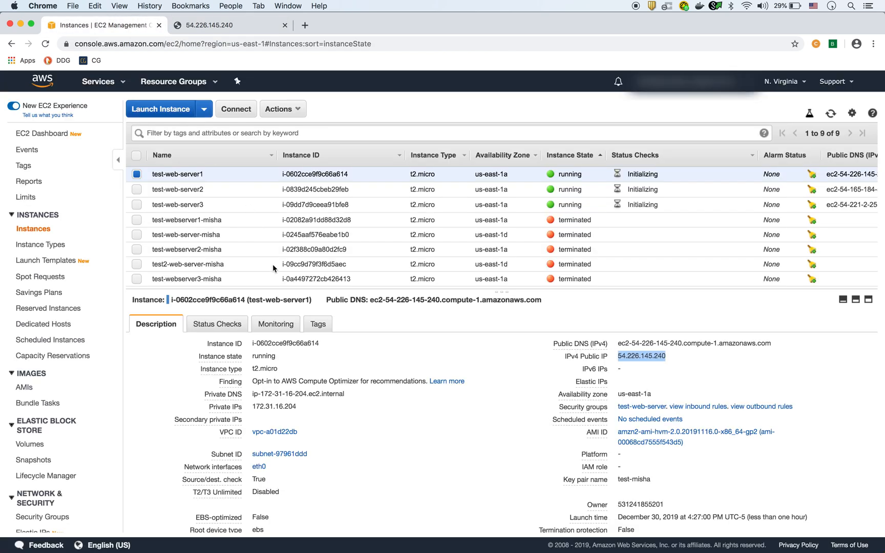
drag(297, 407, 254, 407)
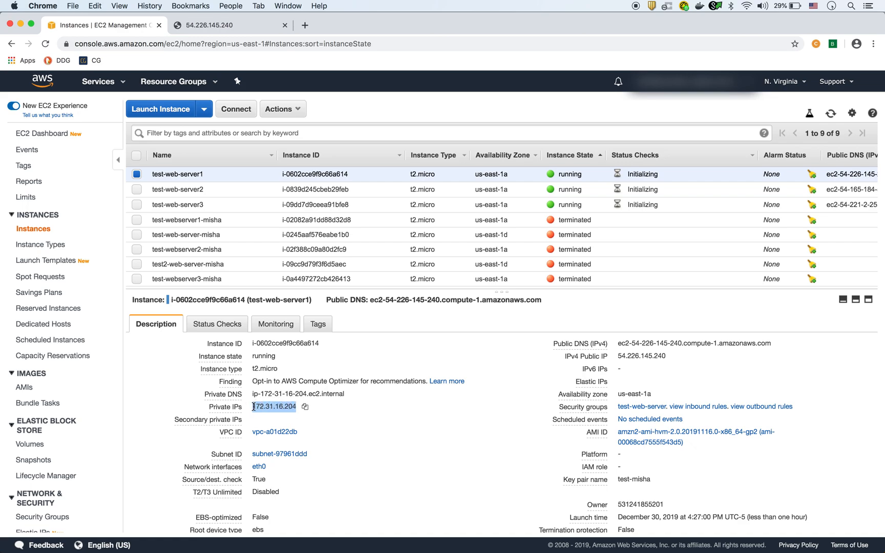
Step: Load test-web-server2's public IP in the second browser tab and compare the page's host name with its private DNS
click(136, 174)
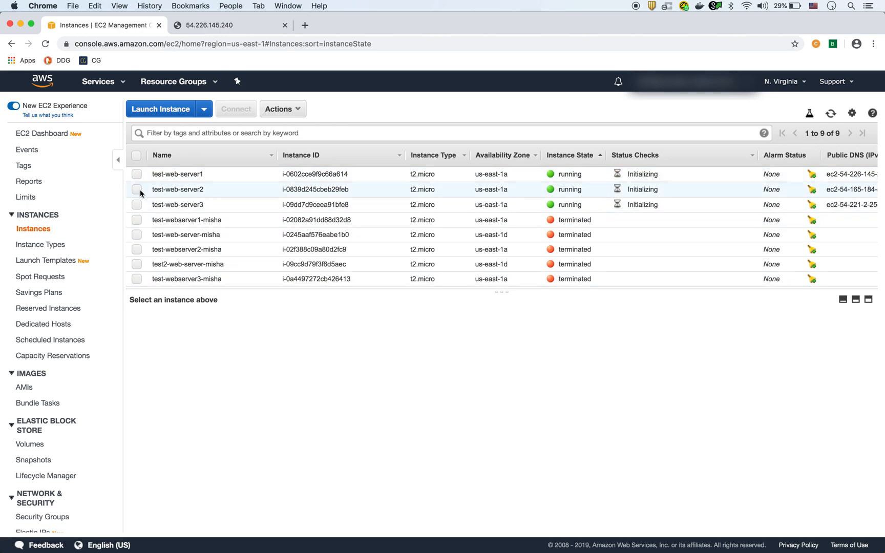
click(138, 190)
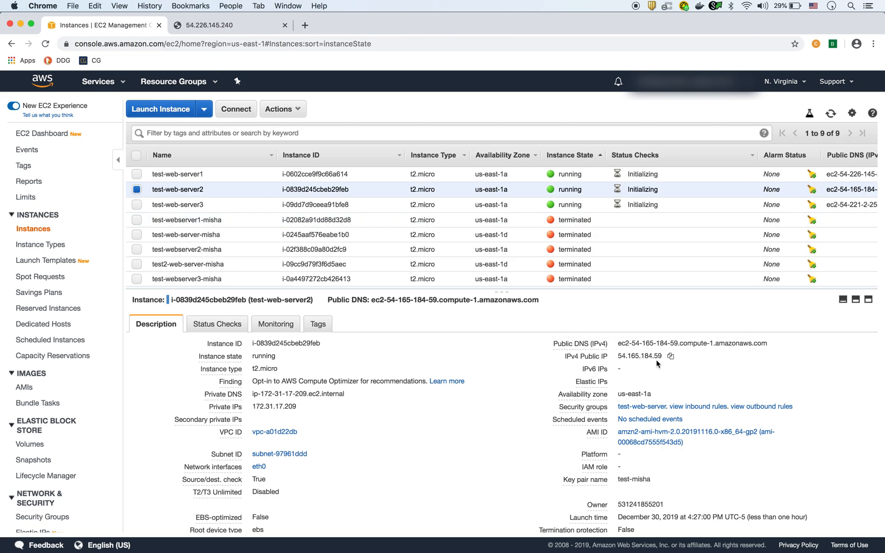
click(671, 356)
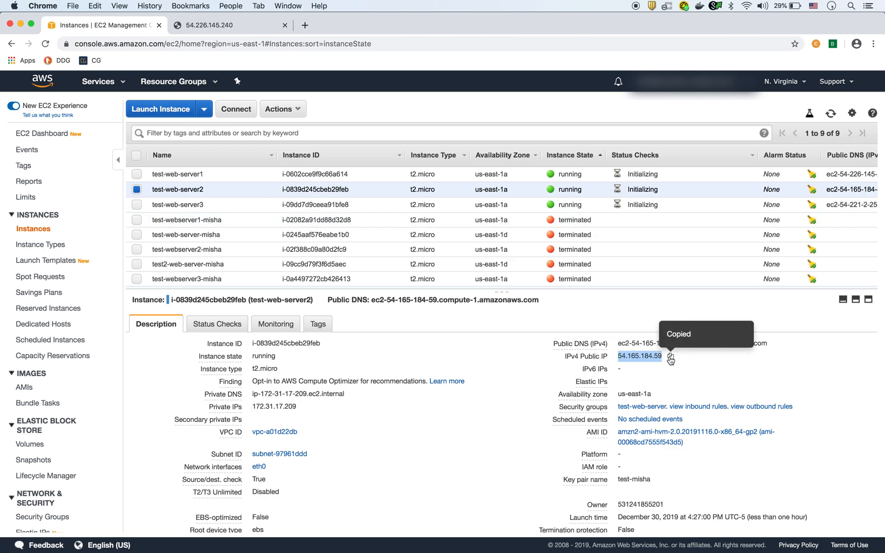
click(228, 28)
click(211, 43)
key(super+v)
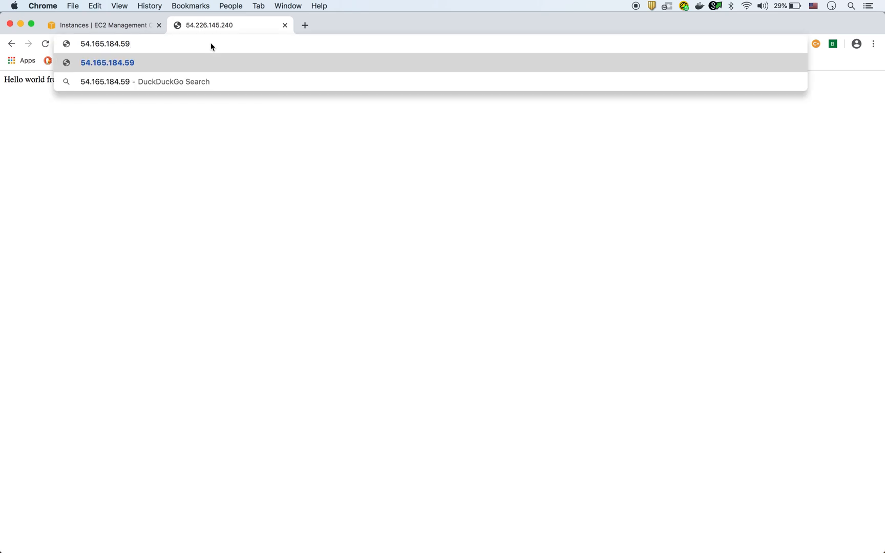
key(Return)
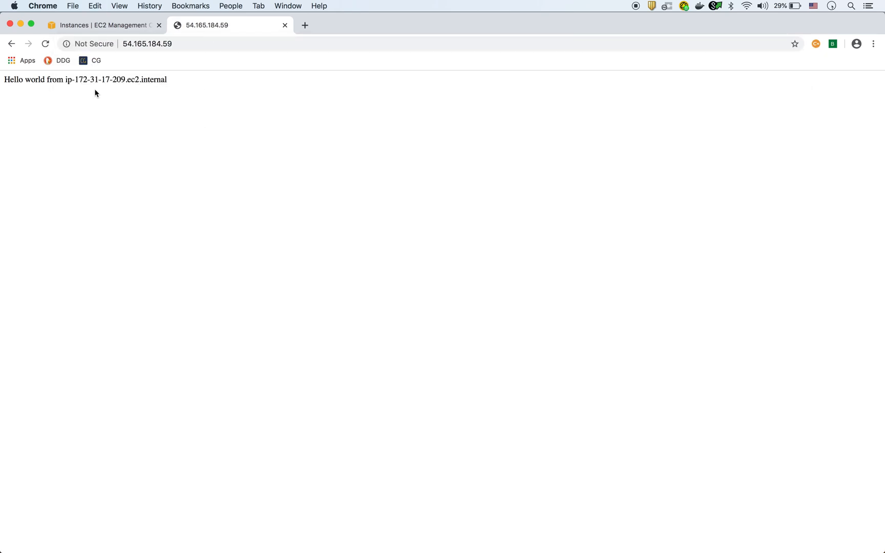
click(103, 25)
drag(276, 394, 308, 393)
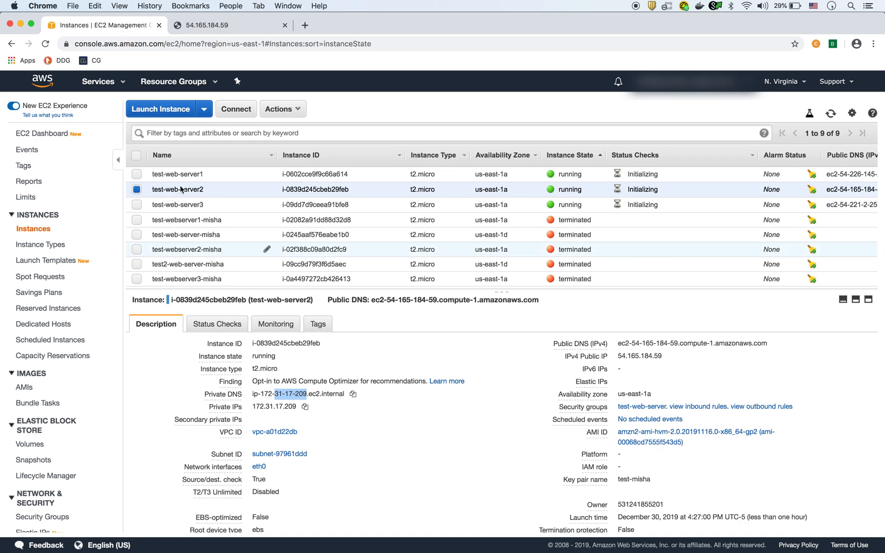
Step: Load test-web-server3's public IP in the second browser tab and compare the page's host name with its private IP
click(136, 189)
click(137, 205)
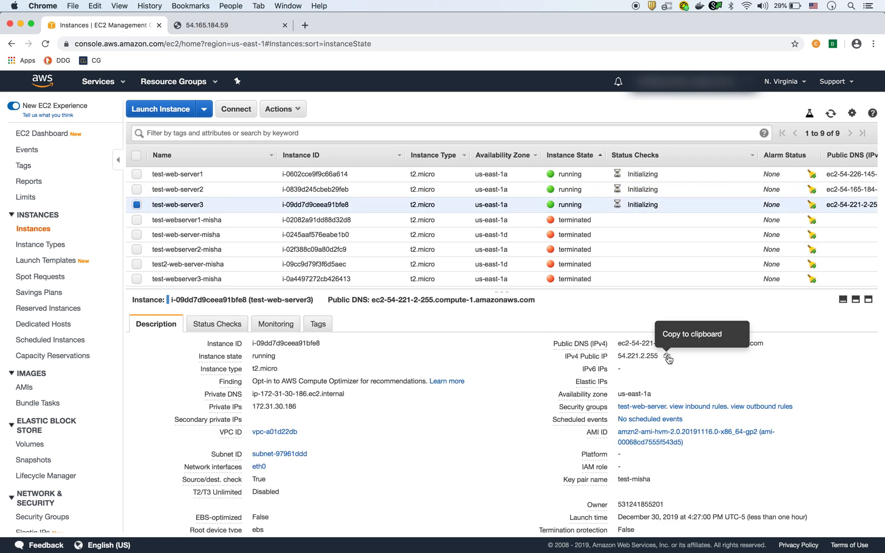
click(666, 357)
click(211, 28)
click(200, 41)
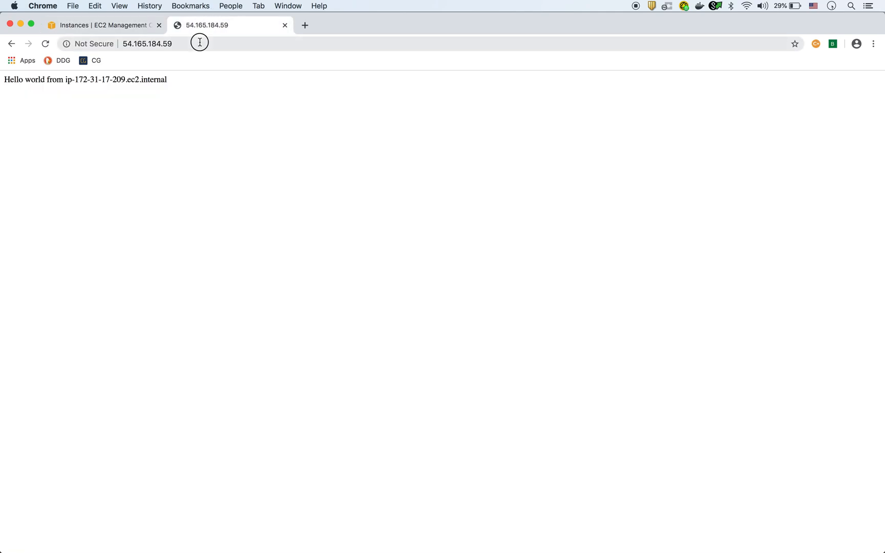
key(super+v)
key(Return)
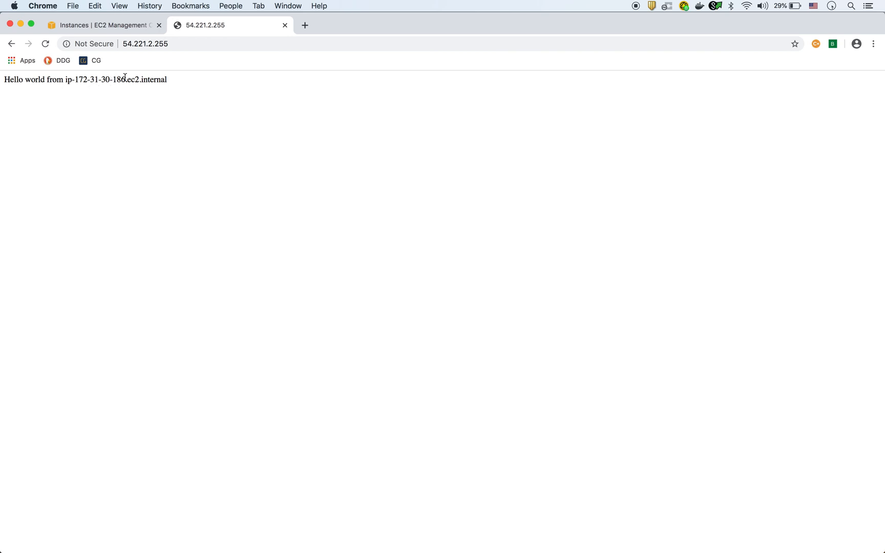
click(107, 21)
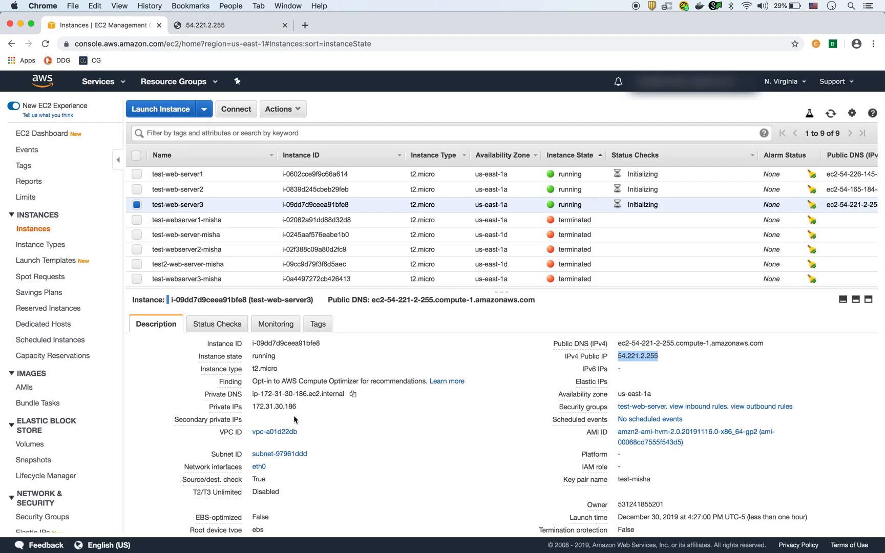
drag(297, 406, 254, 407)
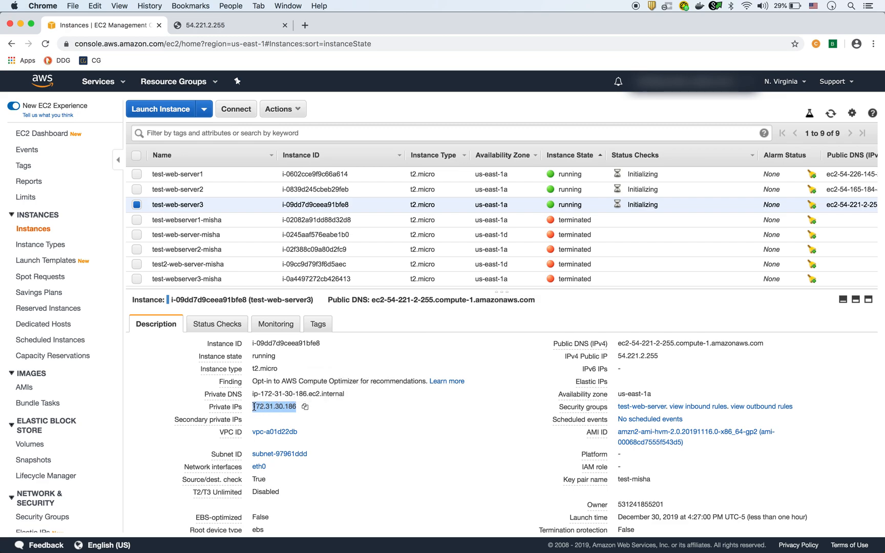
Step: Select test-web-server1, test-web-server2 and test-web-server3 together in the instance list
click(137, 206)
click(137, 174)
click(137, 190)
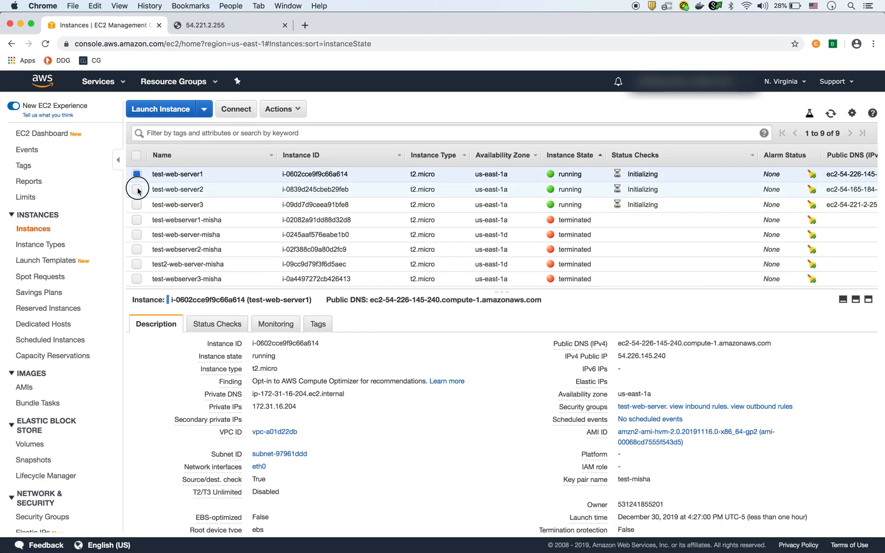
click(138, 205)
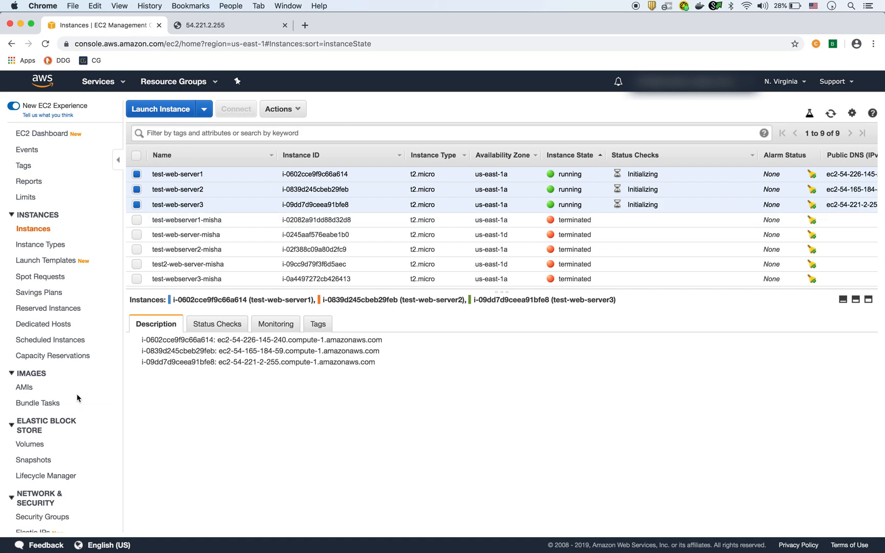
Step: Register test-web-server1, test-web-server2 and test-web-server3 on port 80 in the test-web-server target group, and refresh to check their health status
scroll(77, 398, down, 3)
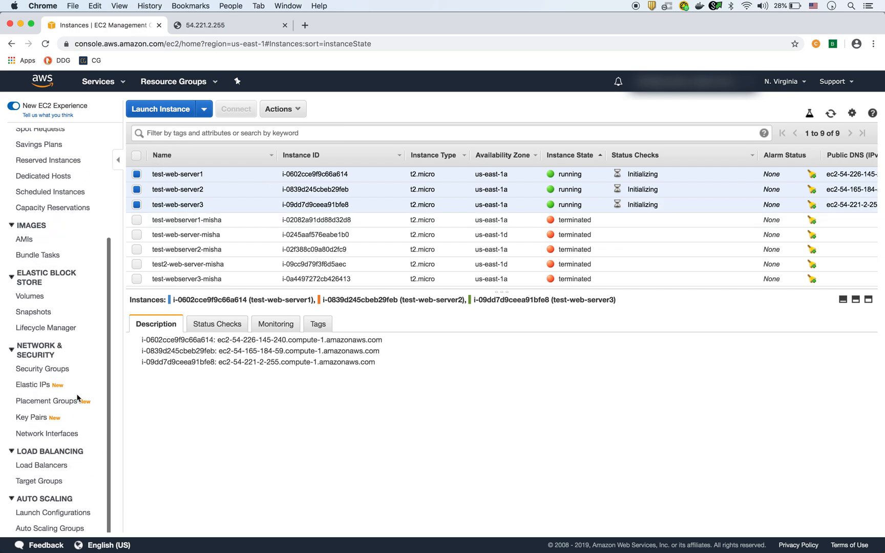
click(39, 481)
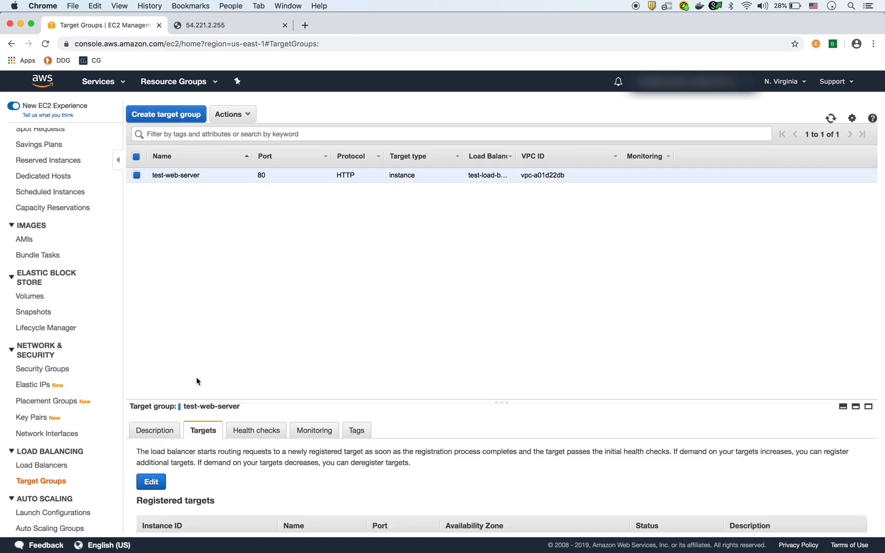
click(197, 403)
drag(196, 403, 198, 259)
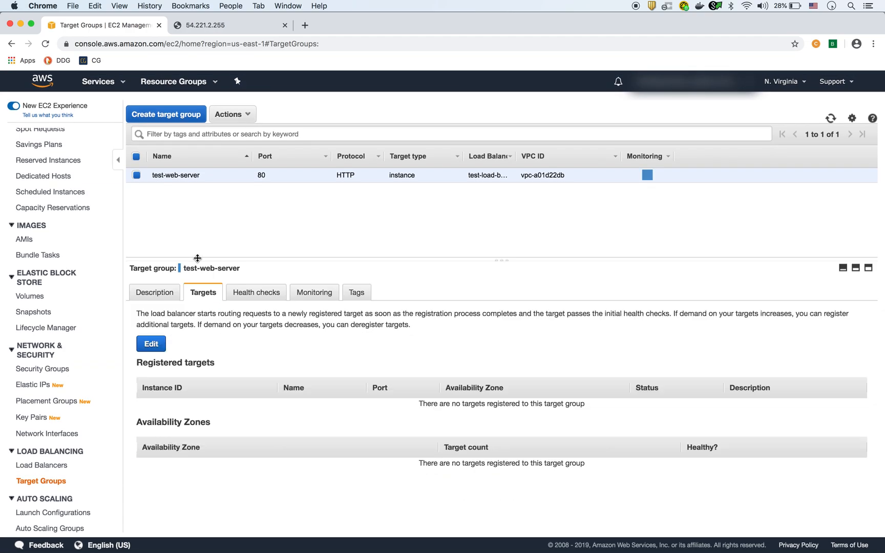
click(163, 345)
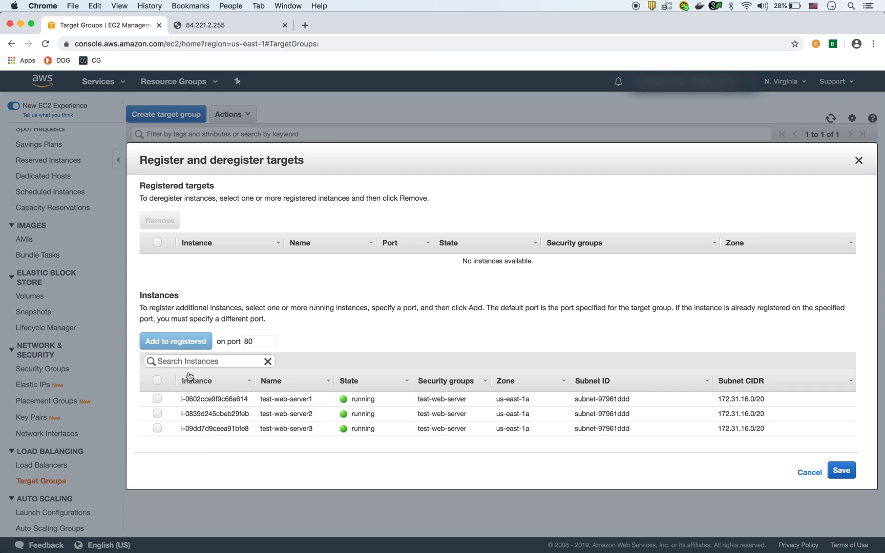
click(157, 381)
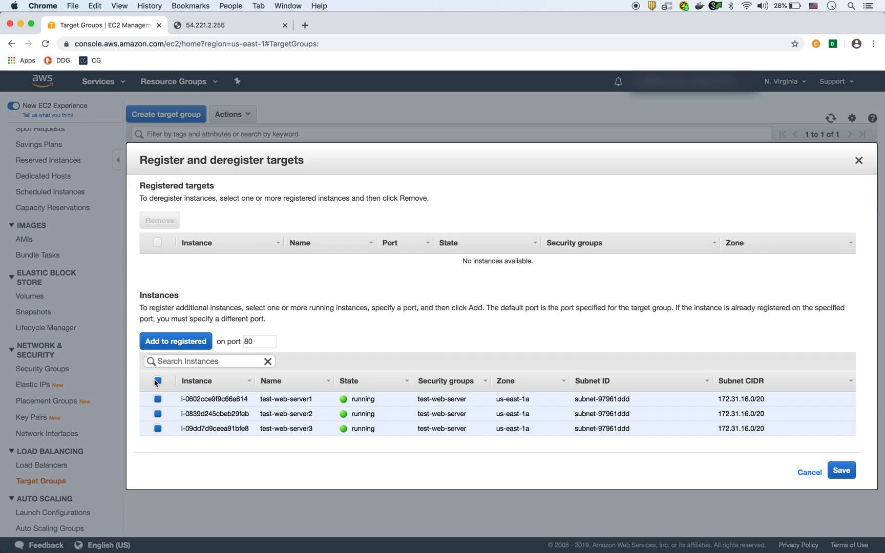
click(174, 345)
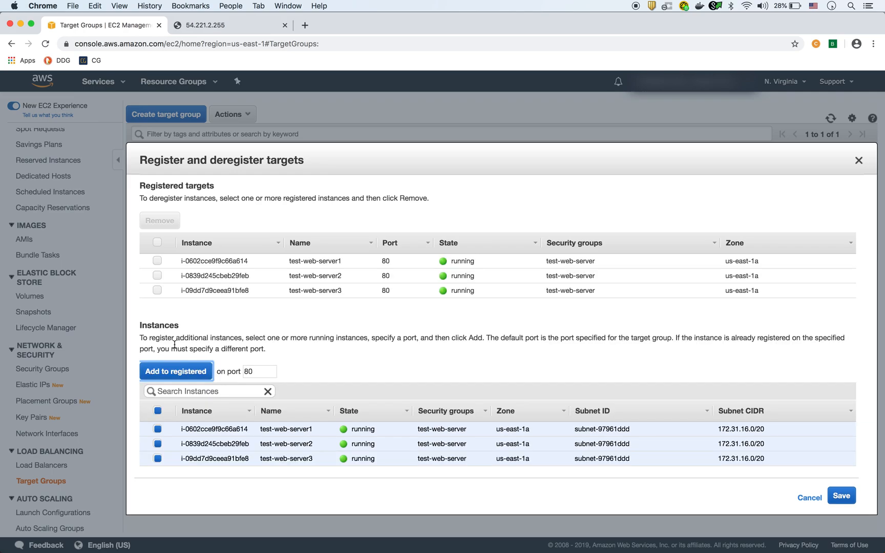
click(836, 496)
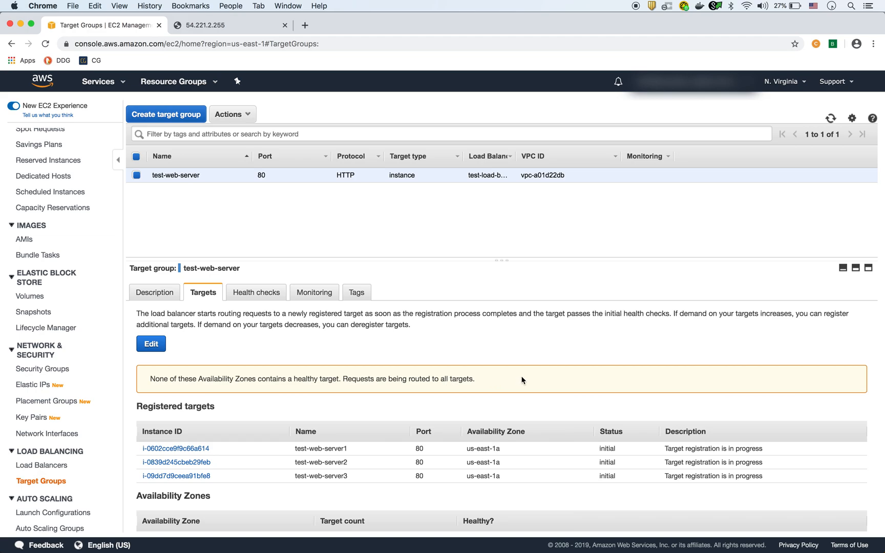
drag(664, 449, 765, 453)
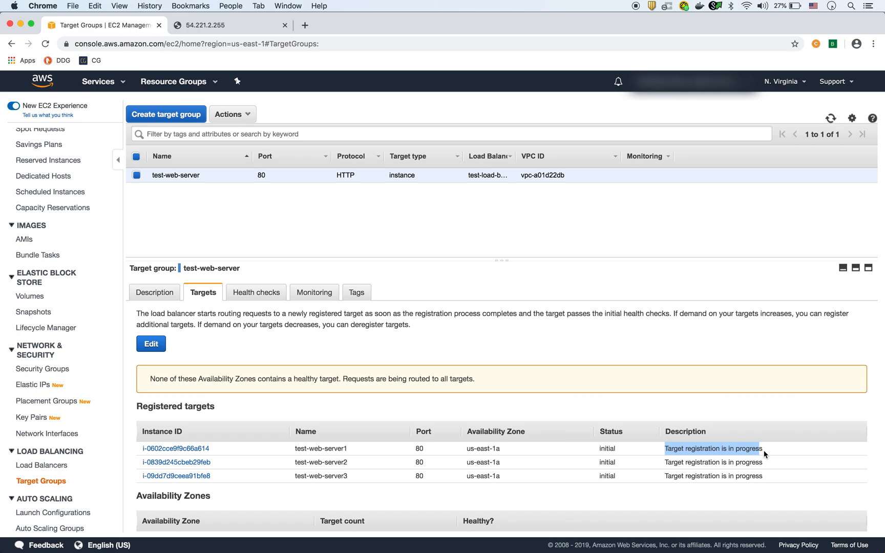
click(830, 119)
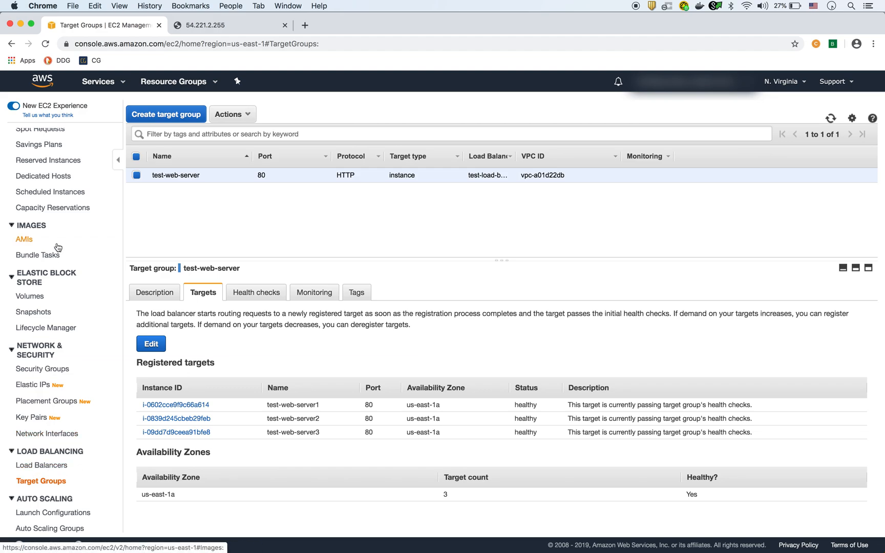
Step: Examine the status checks of the three running web servers in the instance list, selecting each one in turn to view its details
scroll(56, 246, up, 3)
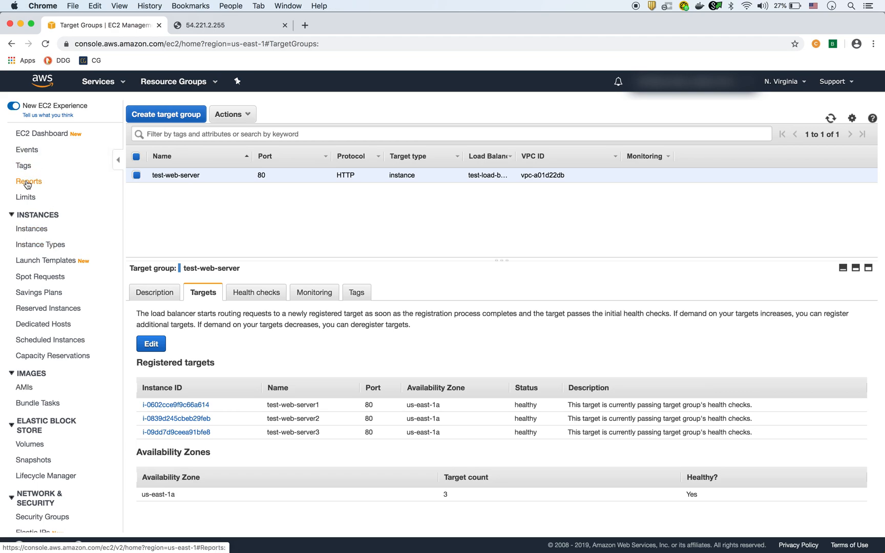
click(41, 231)
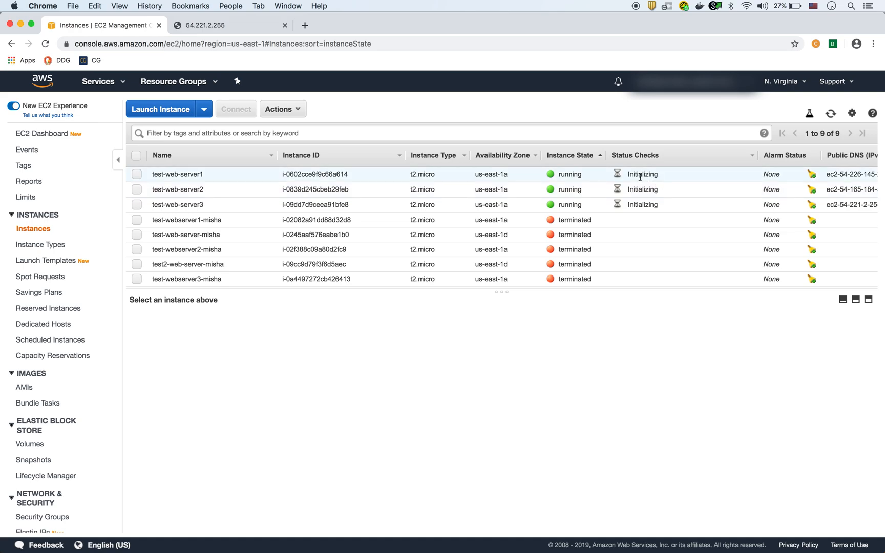
click(137, 174)
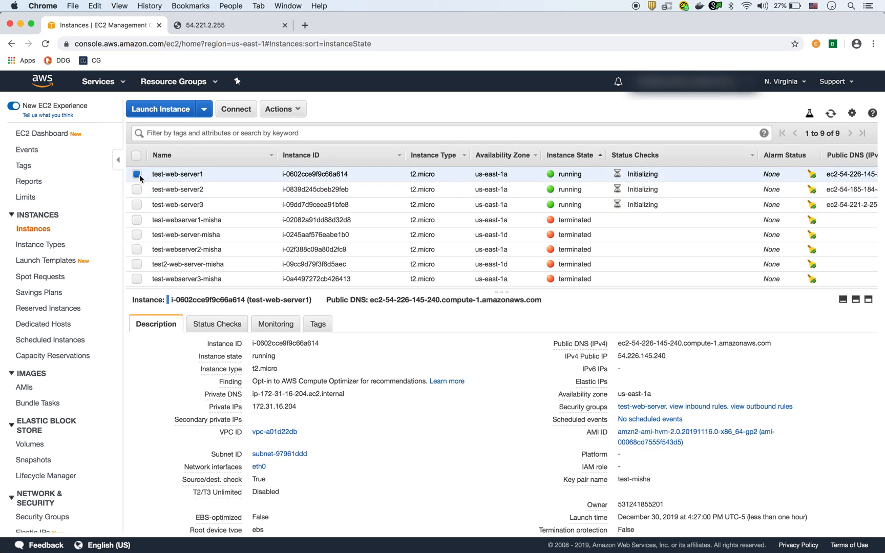
click(139, 175)
click(137, 189)
click(137, 190)
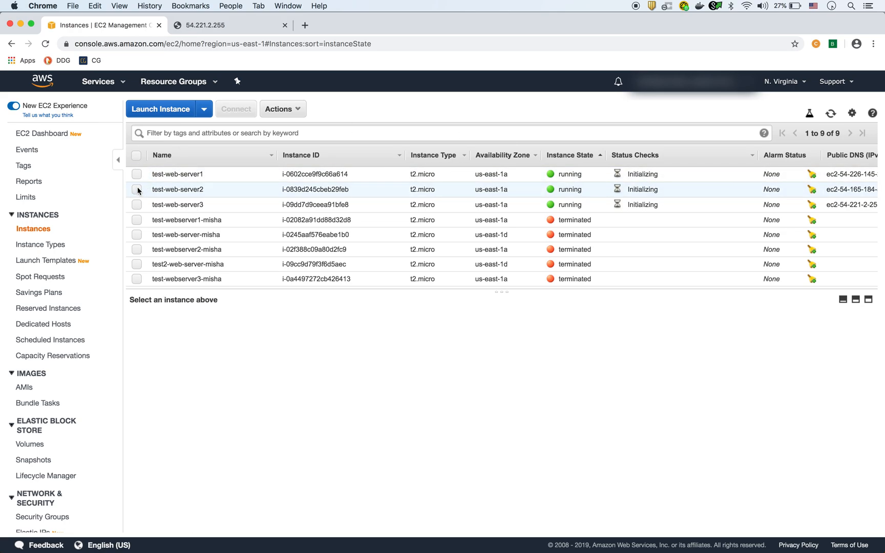
click(137, 205)
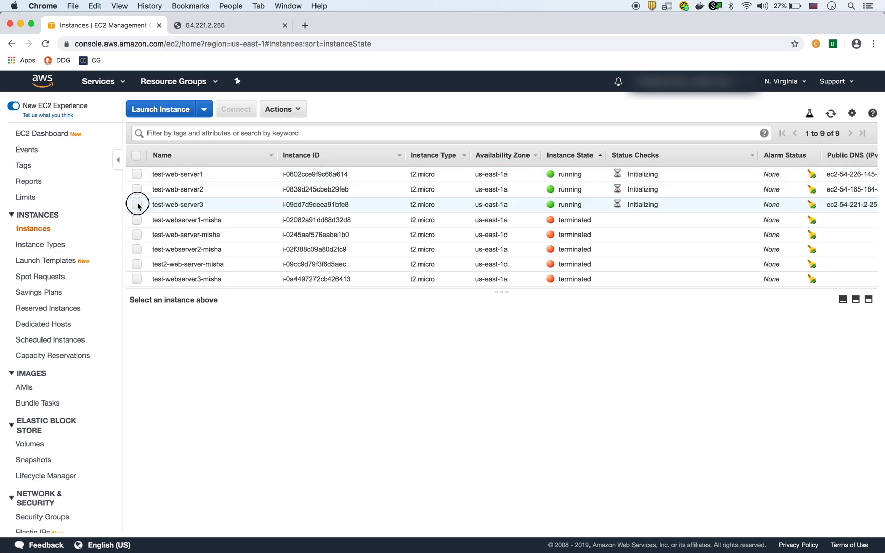
click(137, 205)
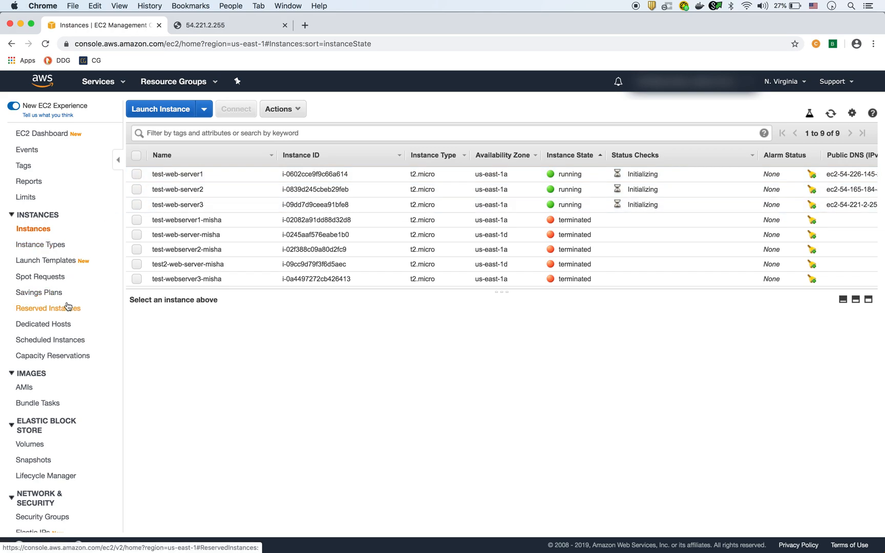
scroll(69, 302, down, 5)
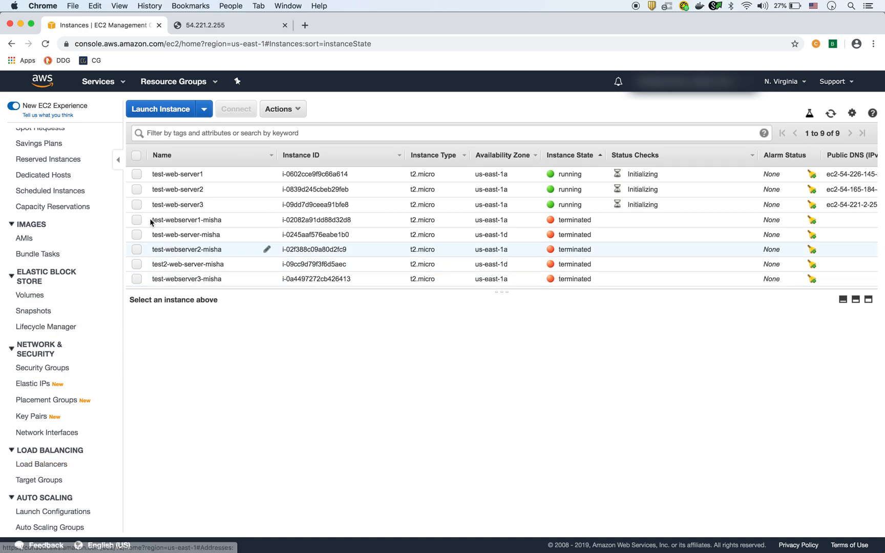
click(138, 175)
click(137, 175)
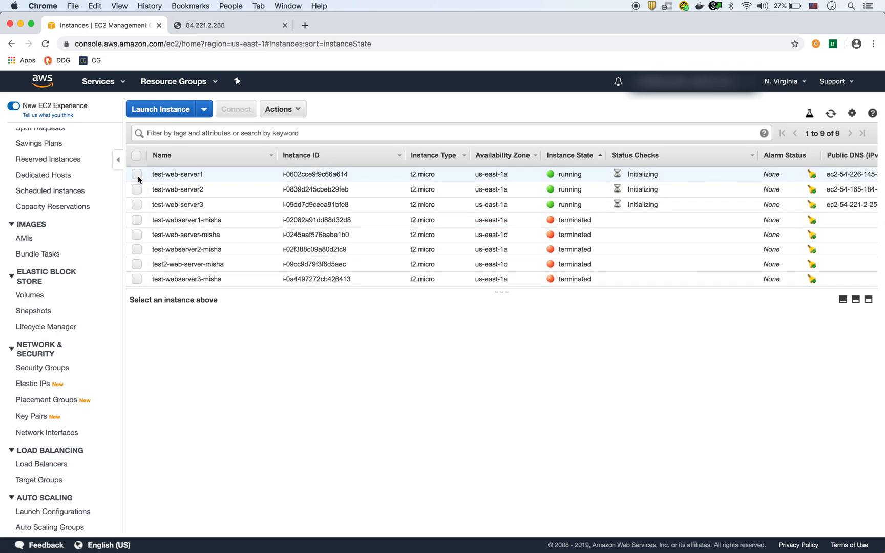
click(137, 190)
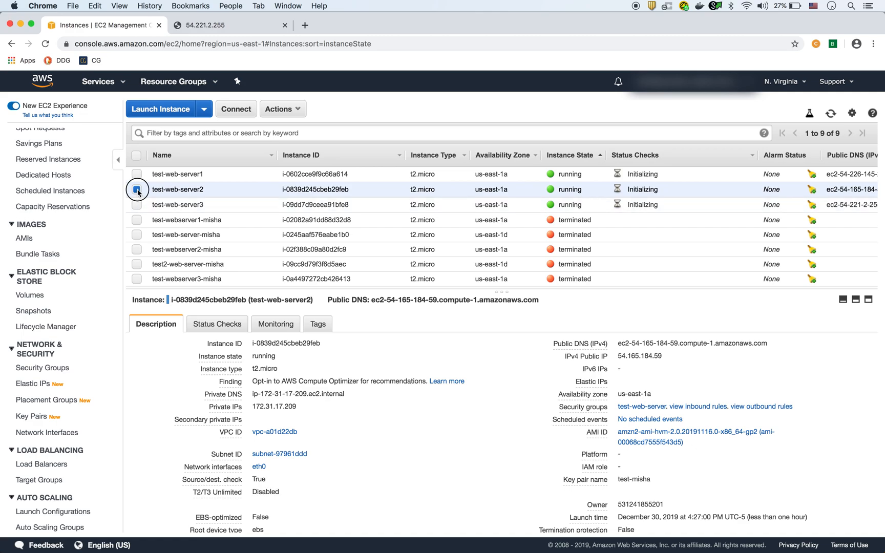
click(137, 189)
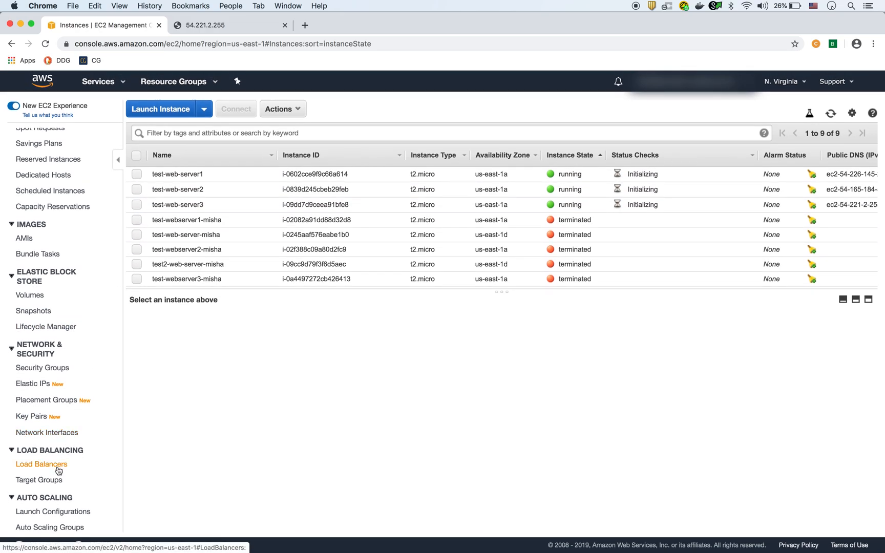
Step: Copy test-load-balancer's DNS name and load it in the second browser tab
click(41, 464)
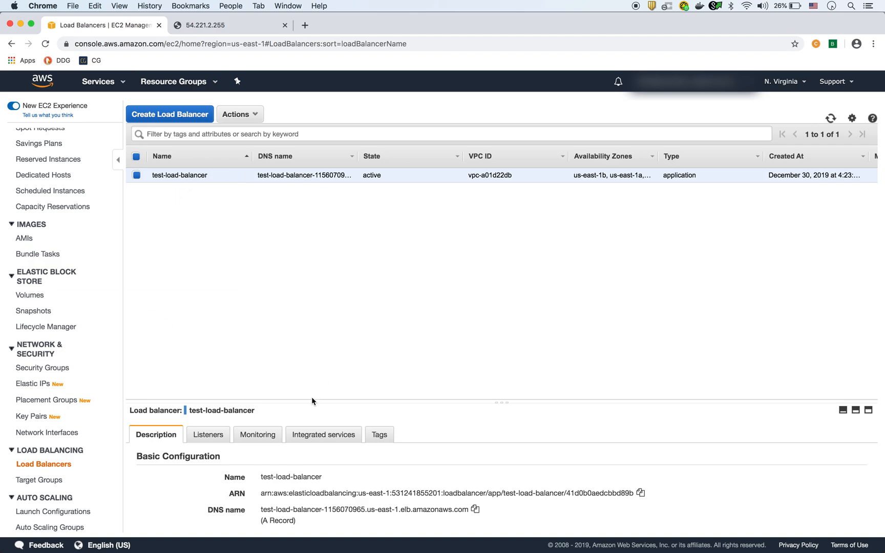
drag(312, 400, 312, 245)
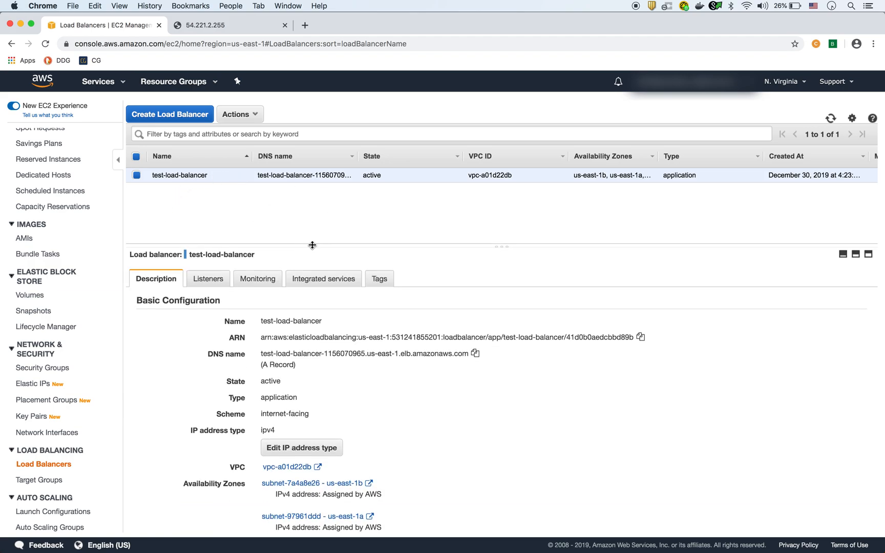
click(476, 354)
click(225, 25)
click(220, 45)
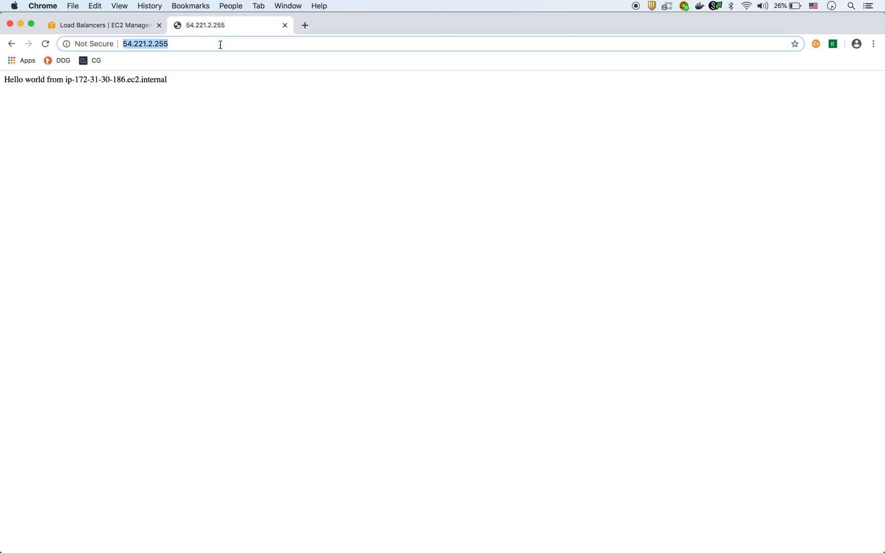
key(super+v)
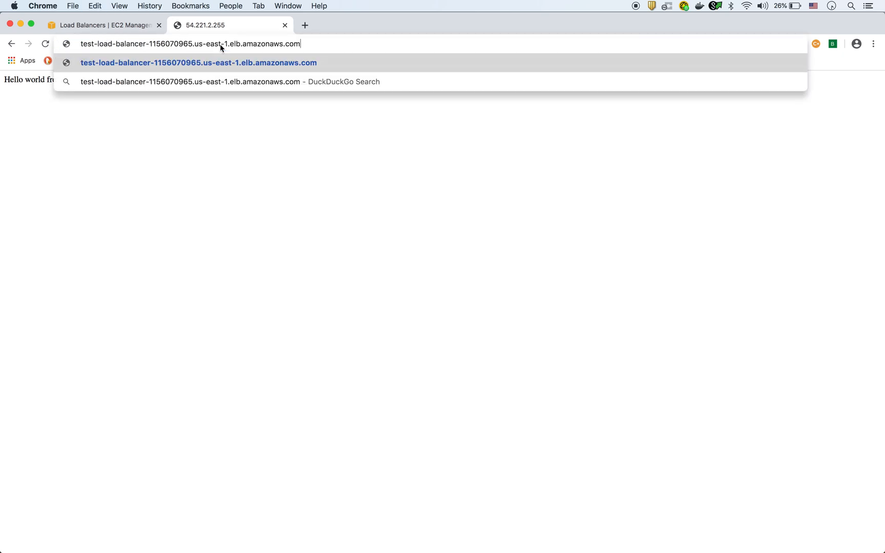
key(Return)
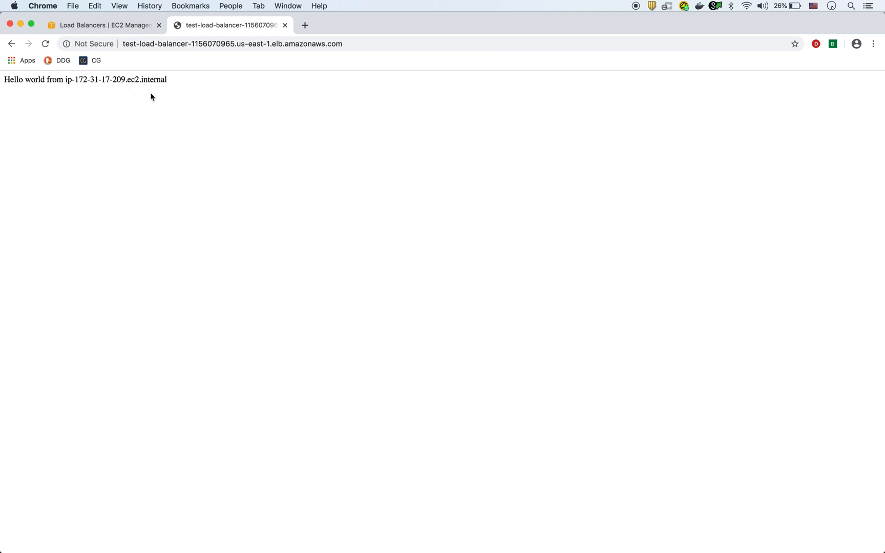
Step: Reload the load balancer's page repeatedly and compare which host name answers each request
click(45, 46)
click(46, 46)
click(45, 46)
click(45, 46)
click(45, 45)
click(45, 46)
click(45, 45)
click(46, 45)
click(45, 46)
click(46, 46)
click(46, 46)
click(45, 45)
click(46, 45)
Step: Return to the AWS console and examine the inbound rules of the test-web-server security group, particularly the HTTP source
click(112, 30)
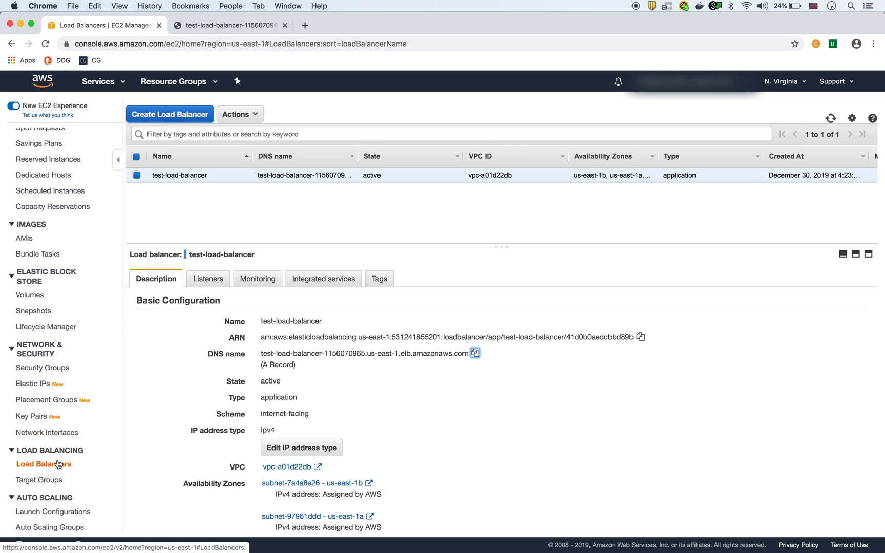
click(35, 369)
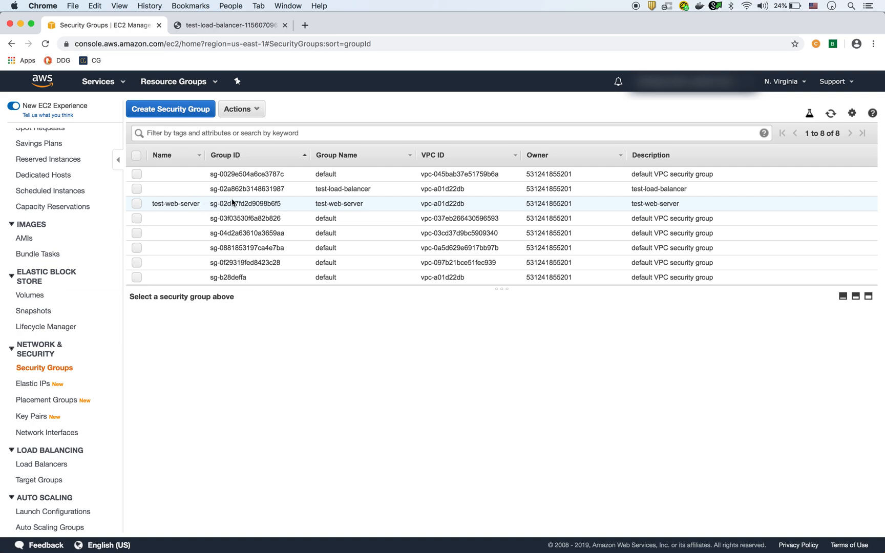
click(139, 203)
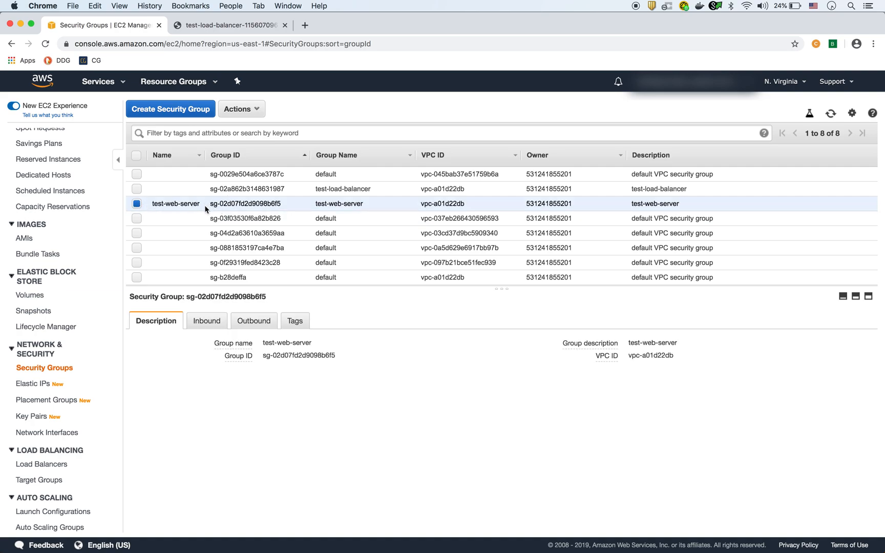
click(207, 323)
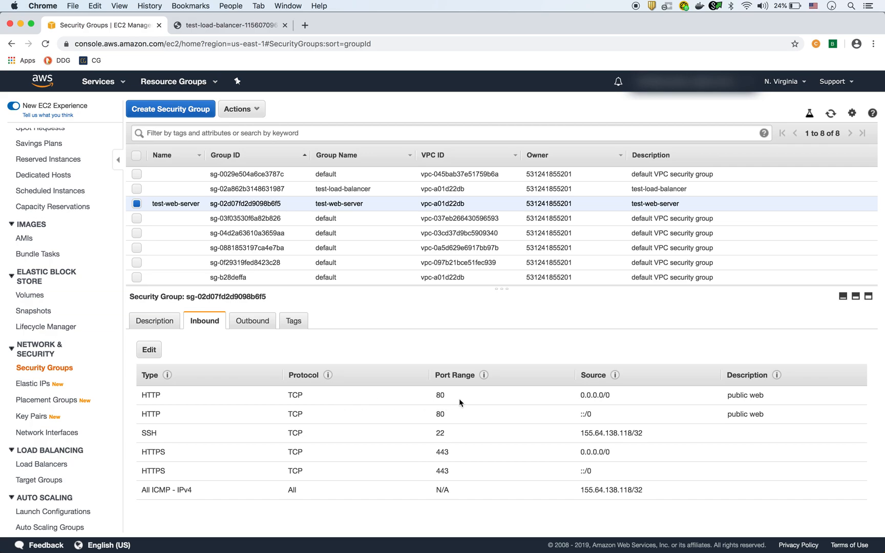
drag(615, 396, 581, 397)
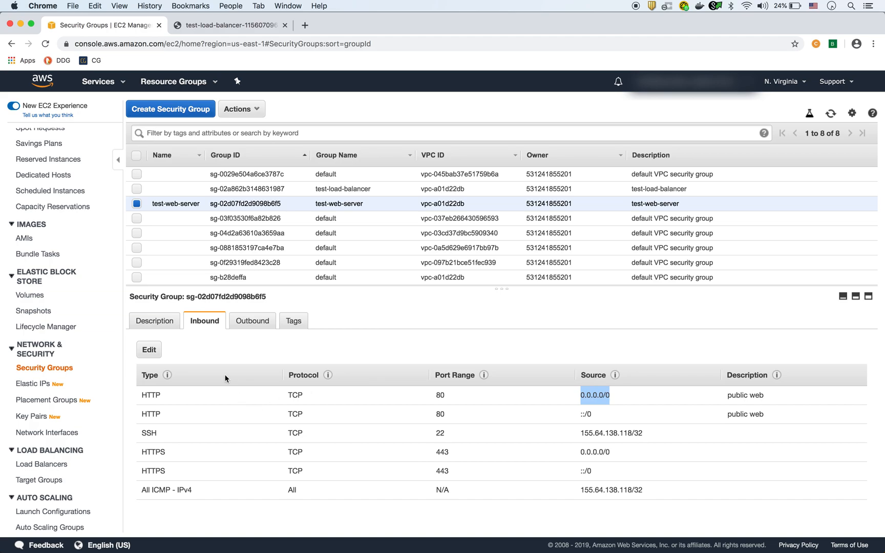
click(149, 352)
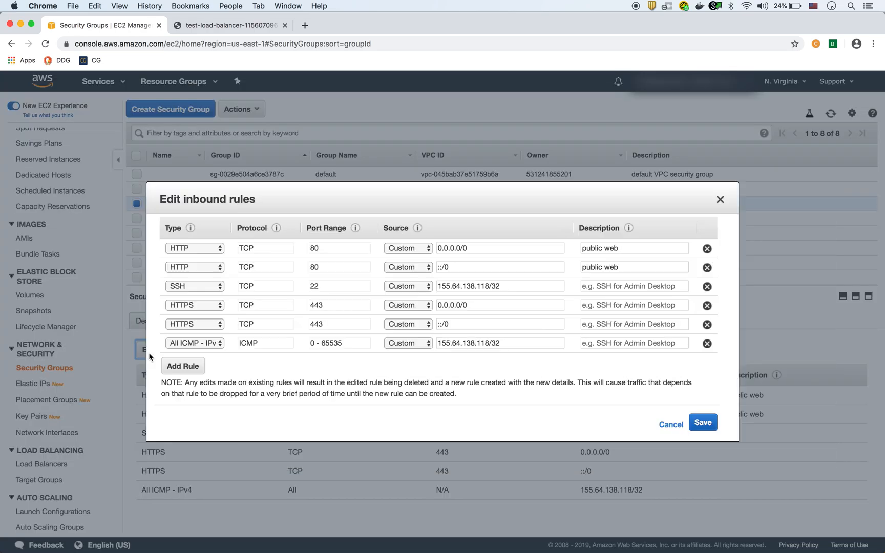
click(477, 247)
drag(478, 247, 419, 250)
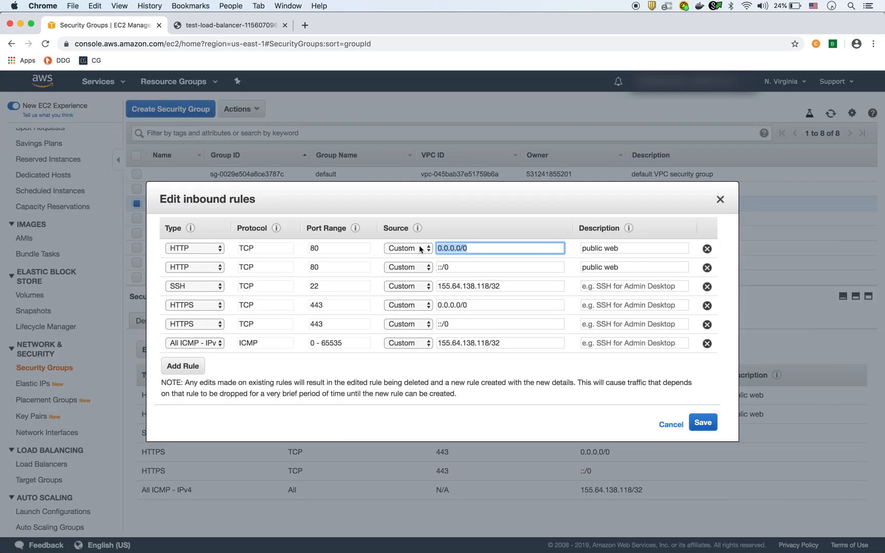
text(sg)
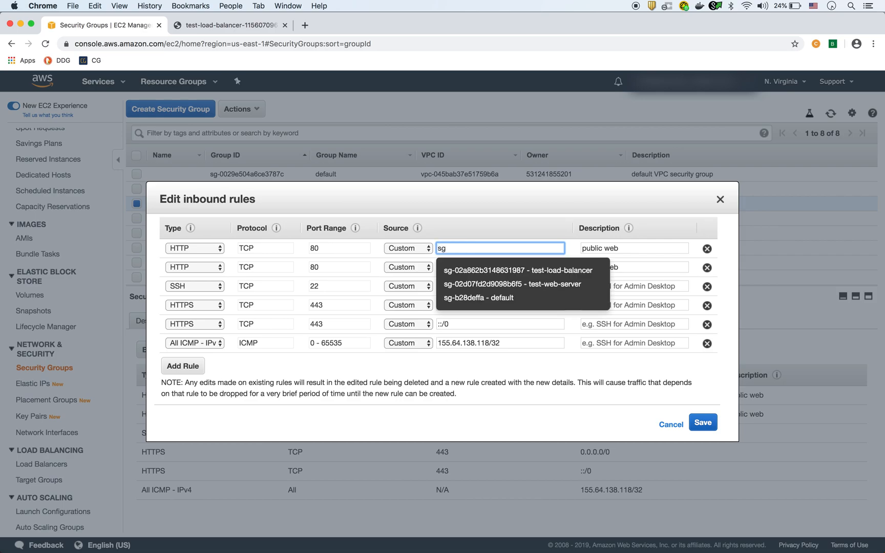
click(503, 273)
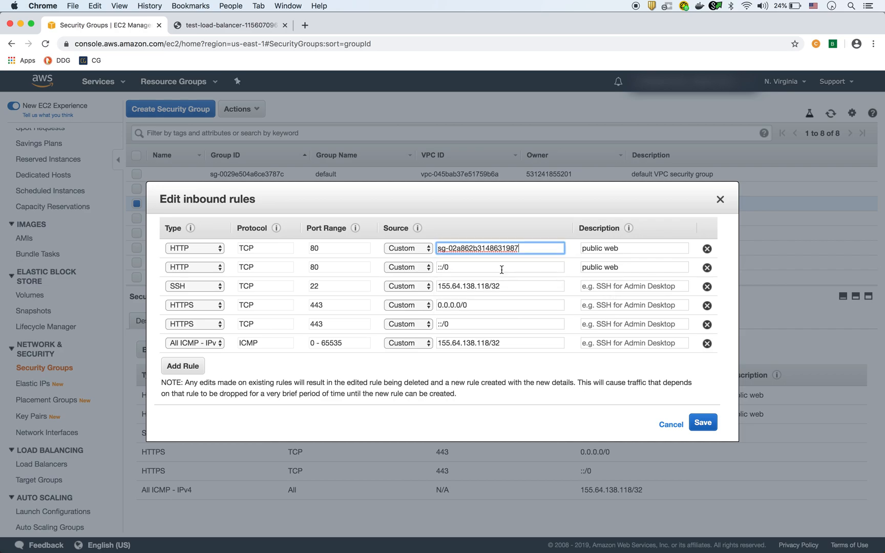
drag(487, 269, 430, 268)
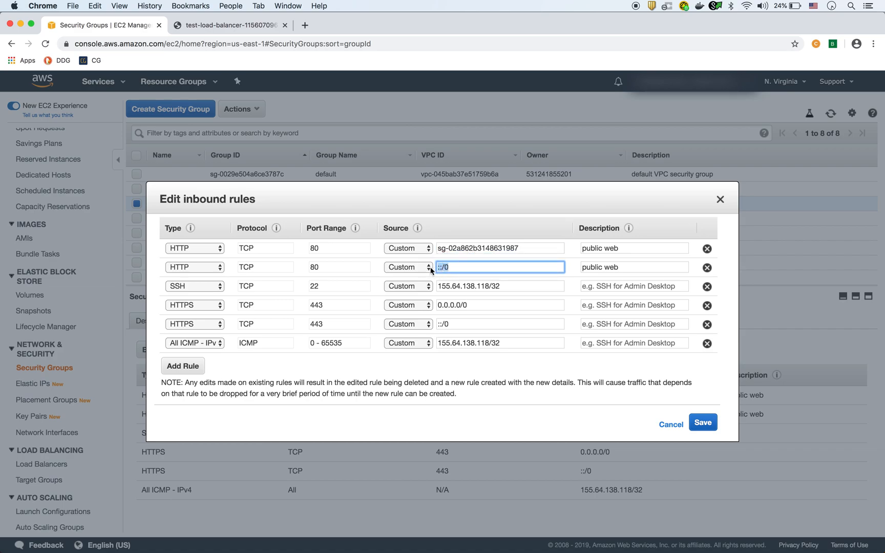
click(708, 268)
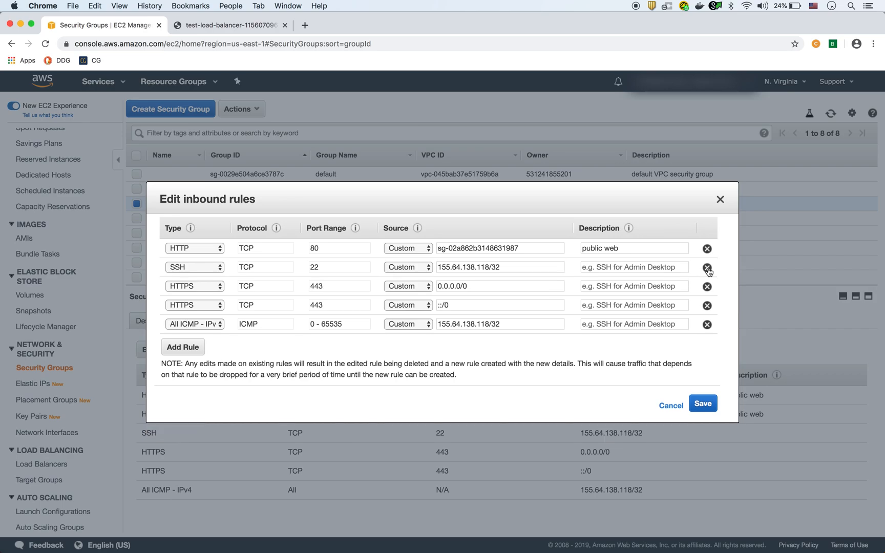
click(491, 305)
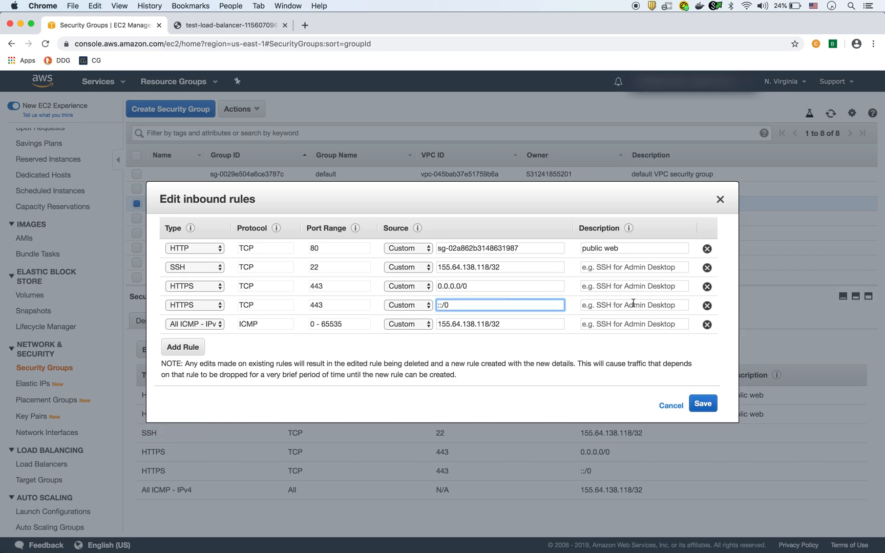
click(707, 305)
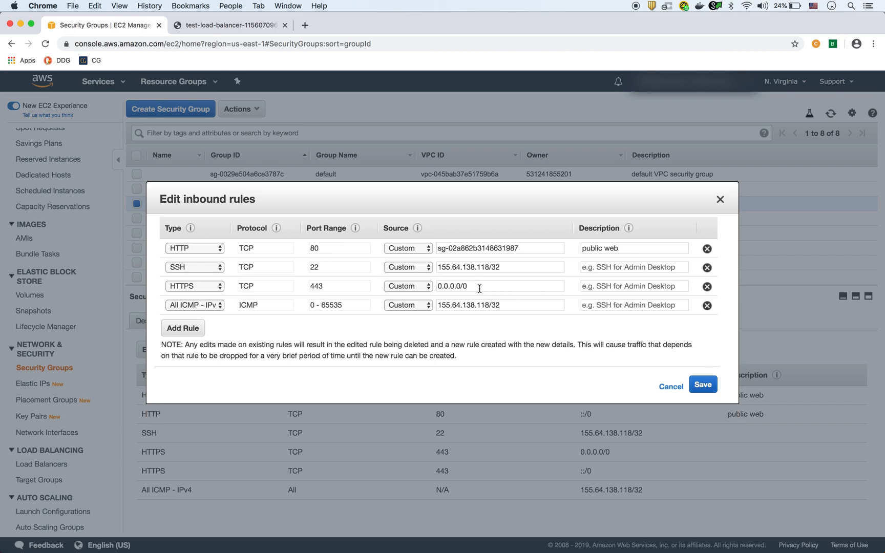
drag(476, 286, 424, 288)
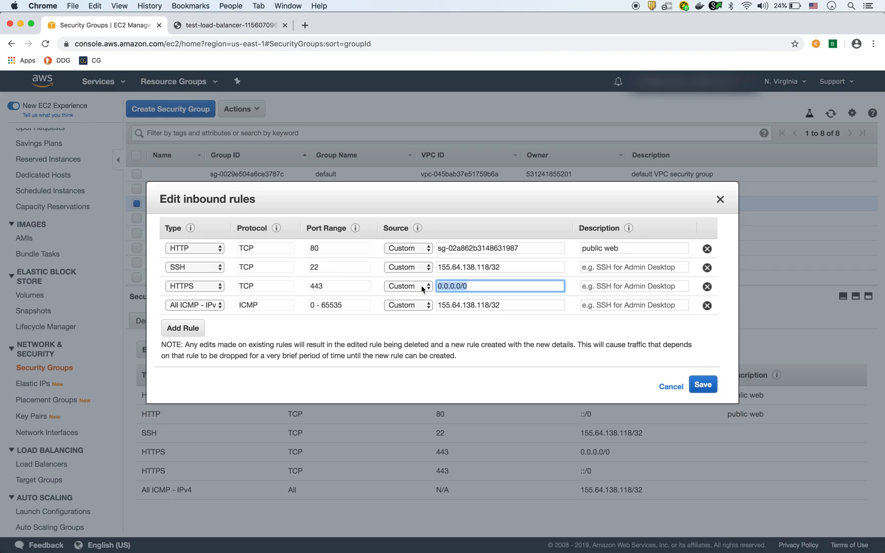
text(sg)
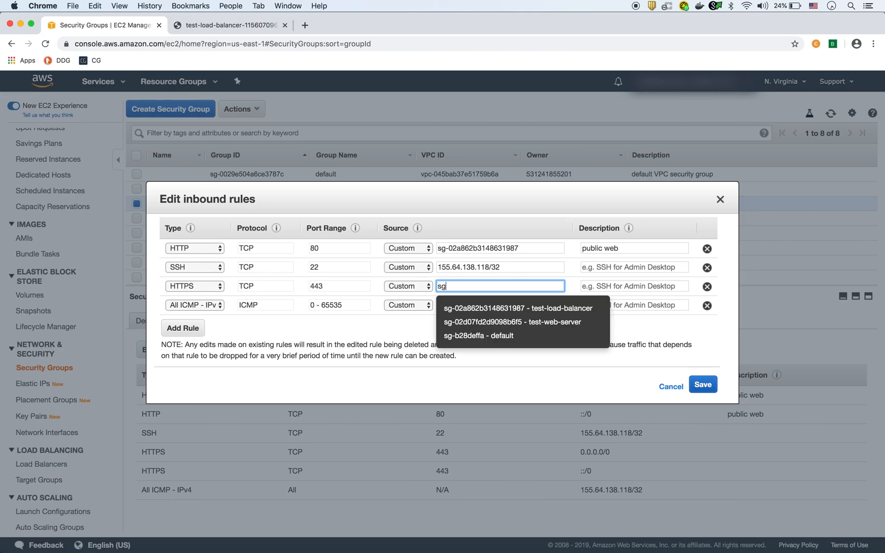
click(509, 309)
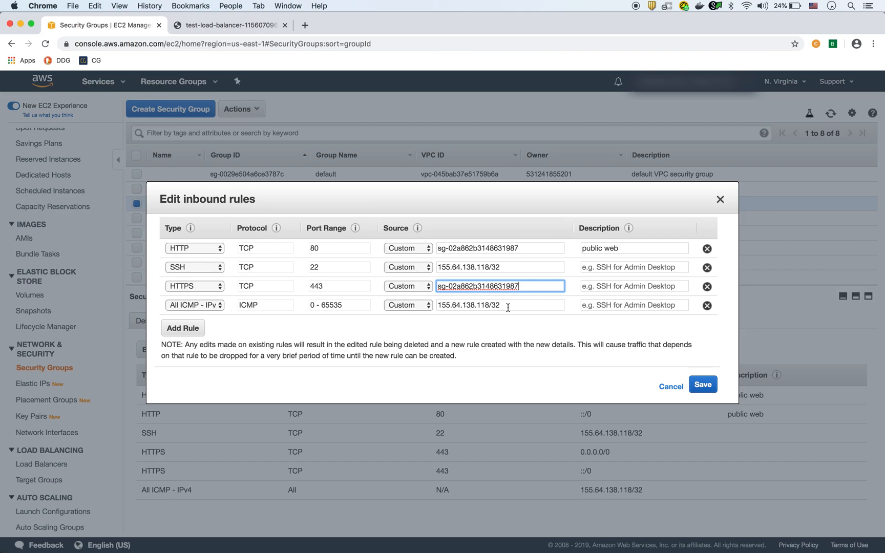
click(700, 387)
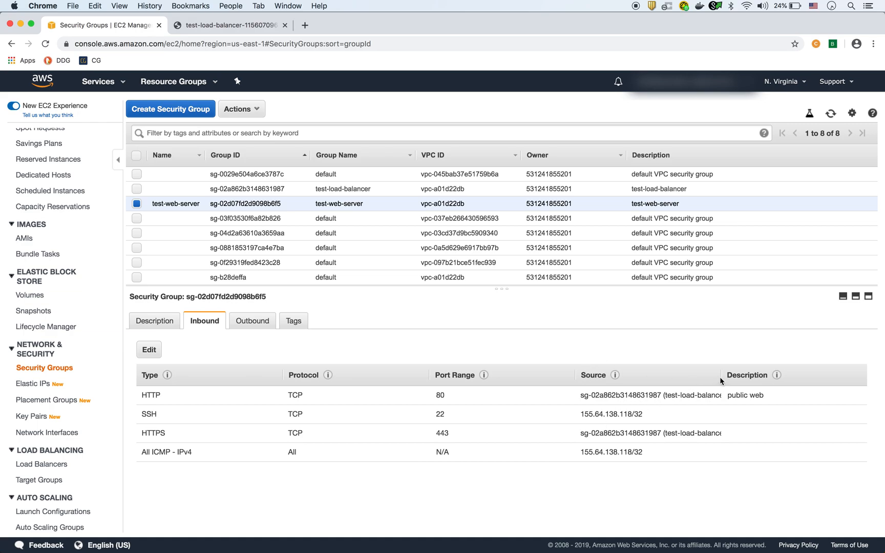
click(723, 353)
click(574, 376)
Step: Copy test-web-server1's public IPv4 address from the instances list and try to load it directly in the second browser tab
scroll(44, 308, up, 5)
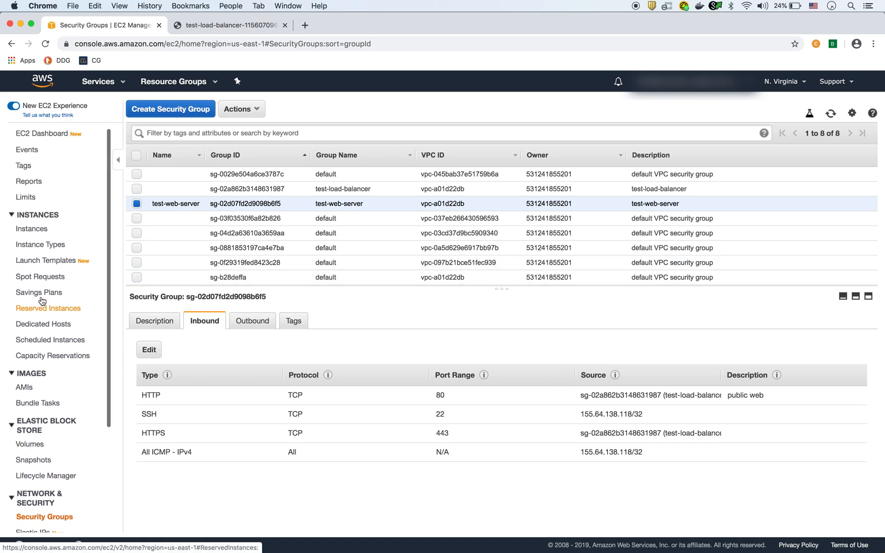
click(33, 229)
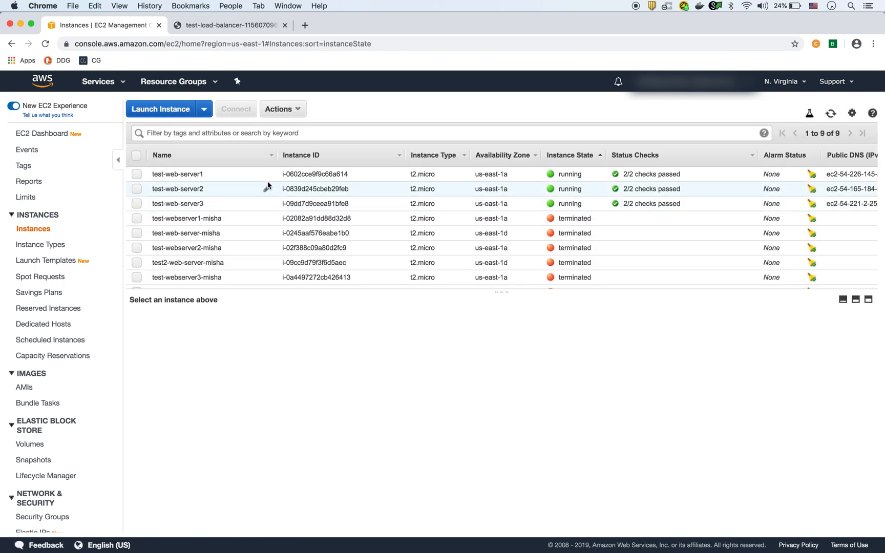
click(137, 176)
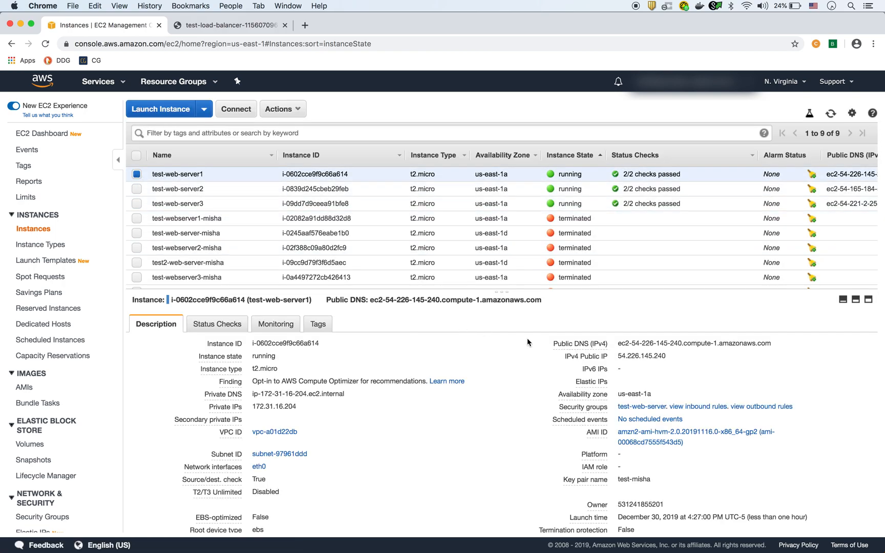
click(674, 357)
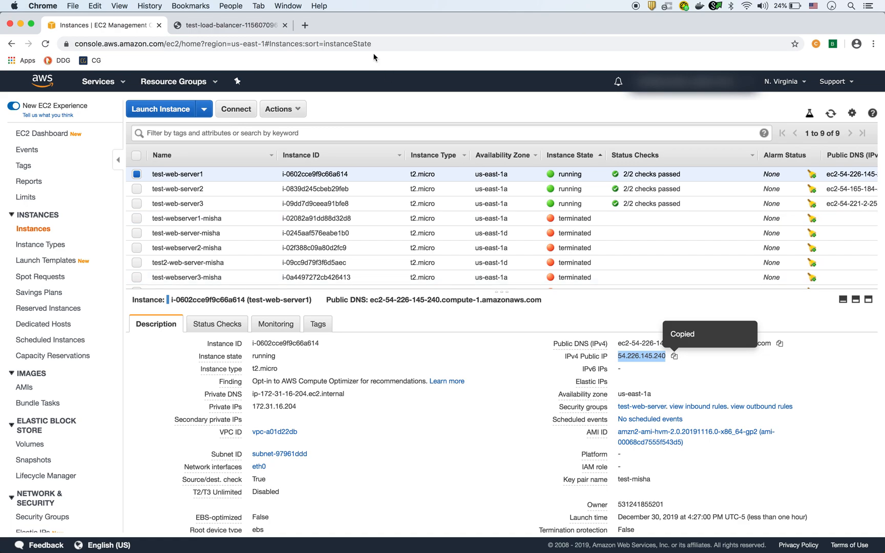
click(232, 26)
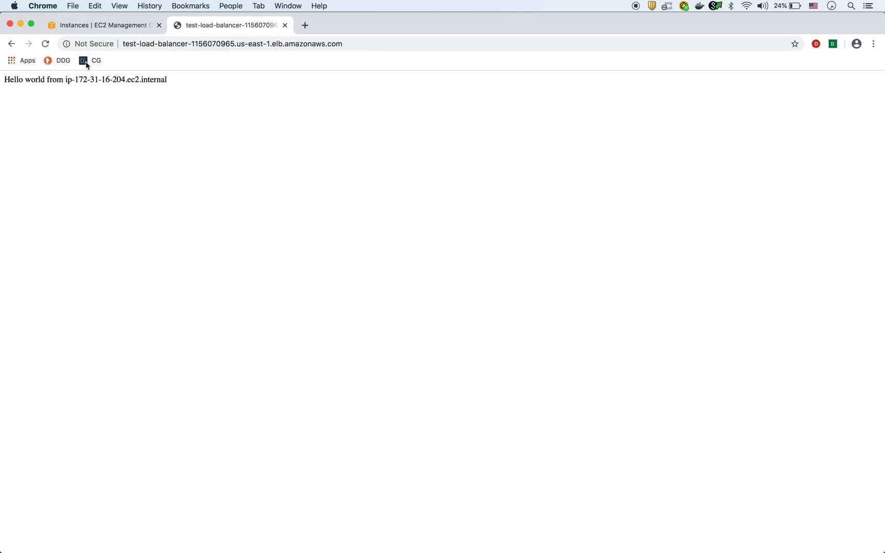
click(61, 63)
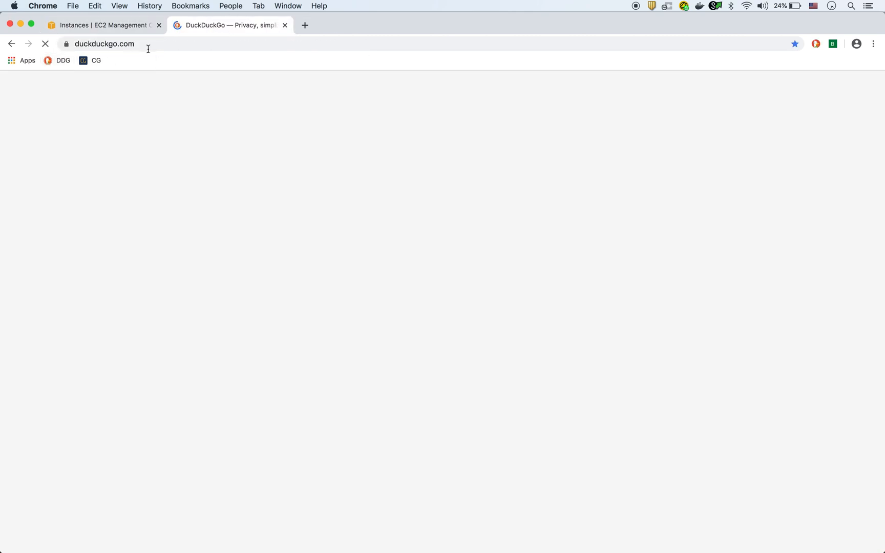
click(146, 46)
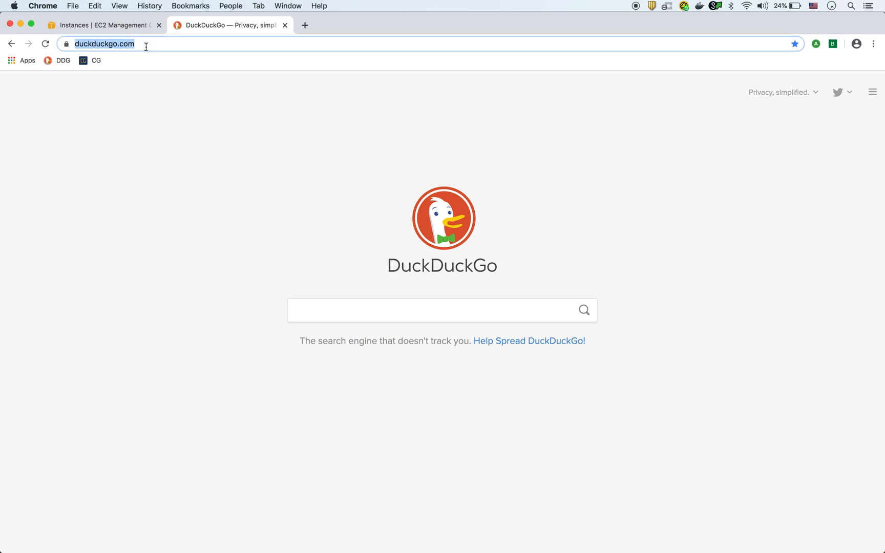
key(super+v)
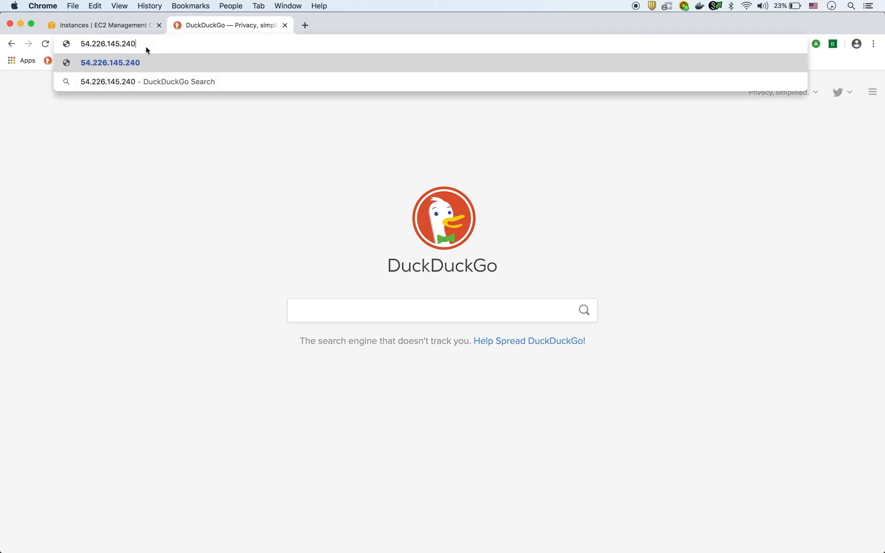
key(Return)
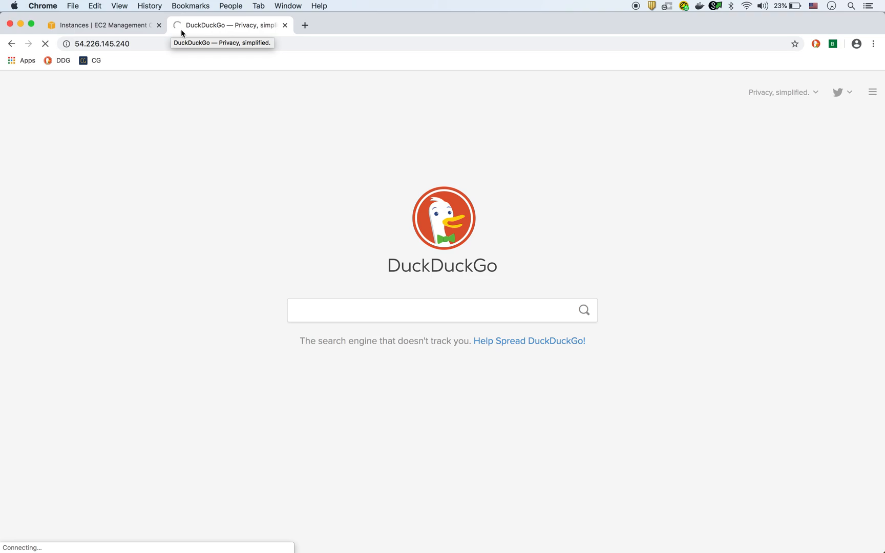
Step: Copy test-web-server2's public IPv4 address and try to load it directly in the second browser tab
click(118, 25)
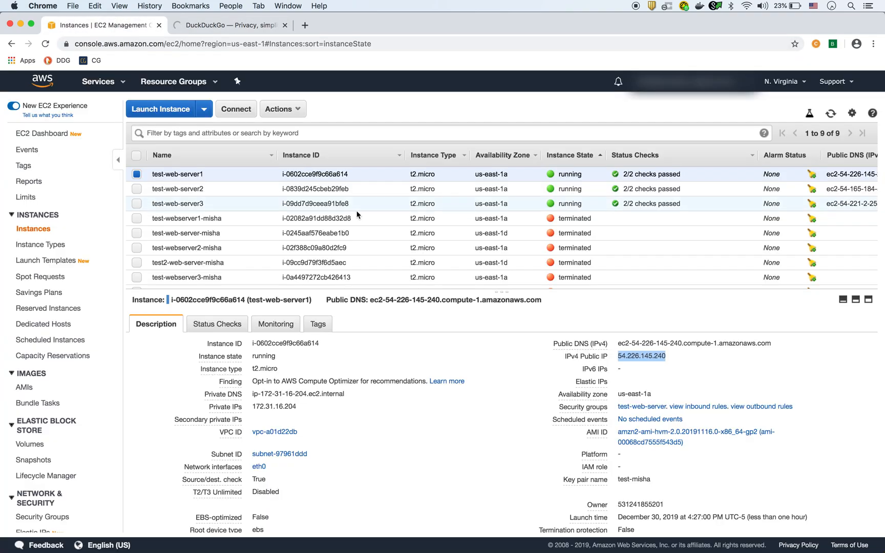
click(137, 174)
click(136, 189)
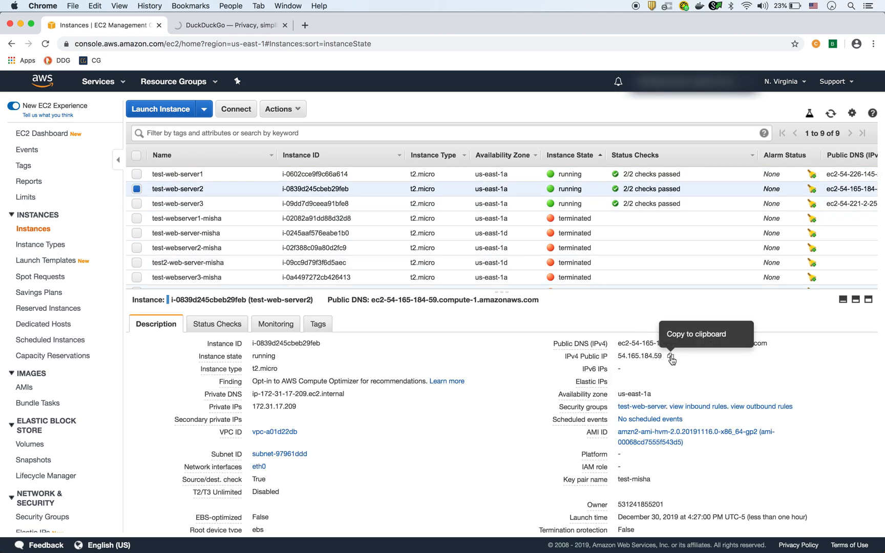
click(671, 357)
click(242, 25)
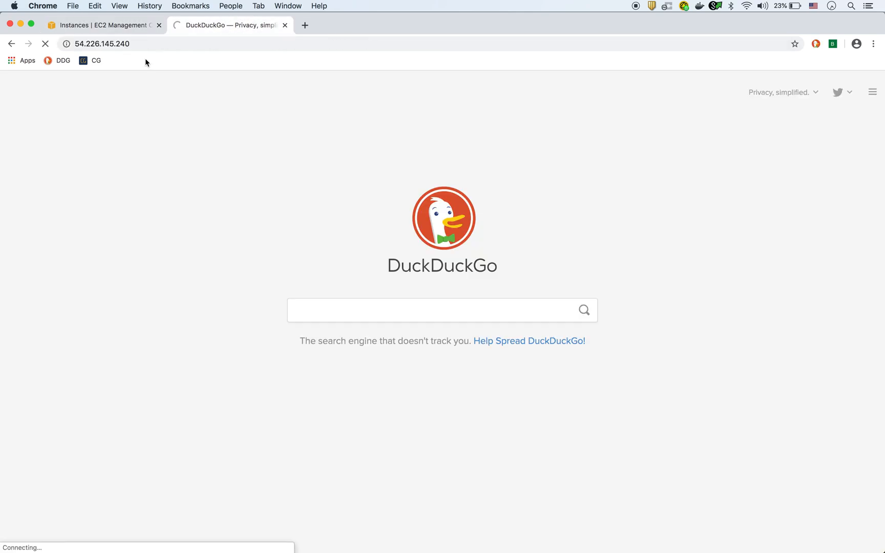
click(45, 44)
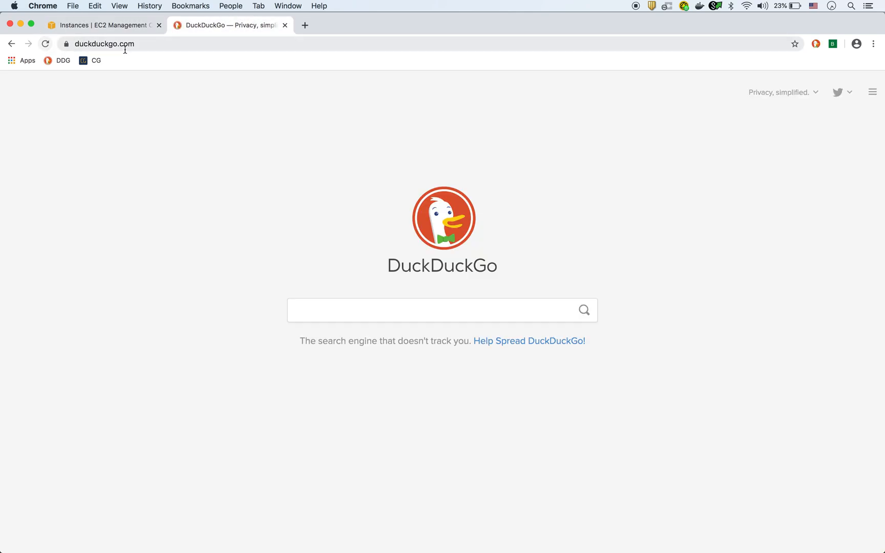
click(140, 46)
key(super+v)
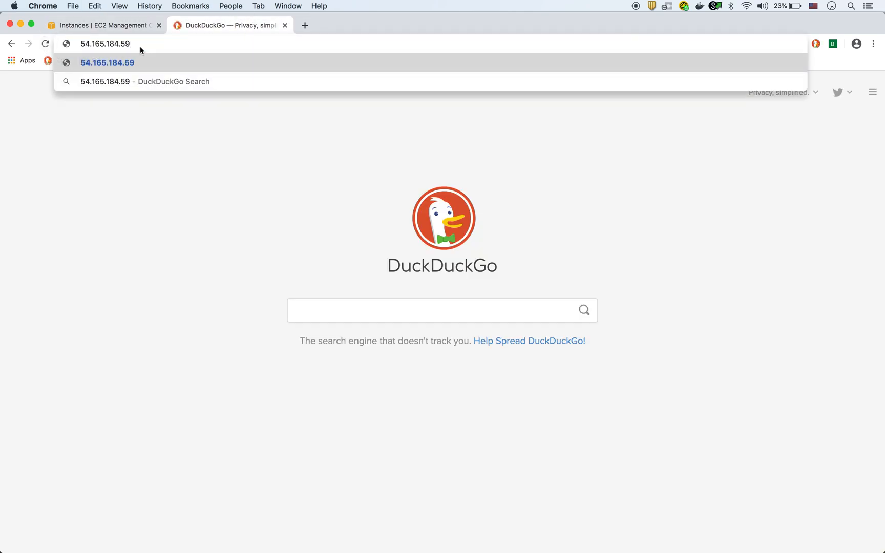
key(Return)
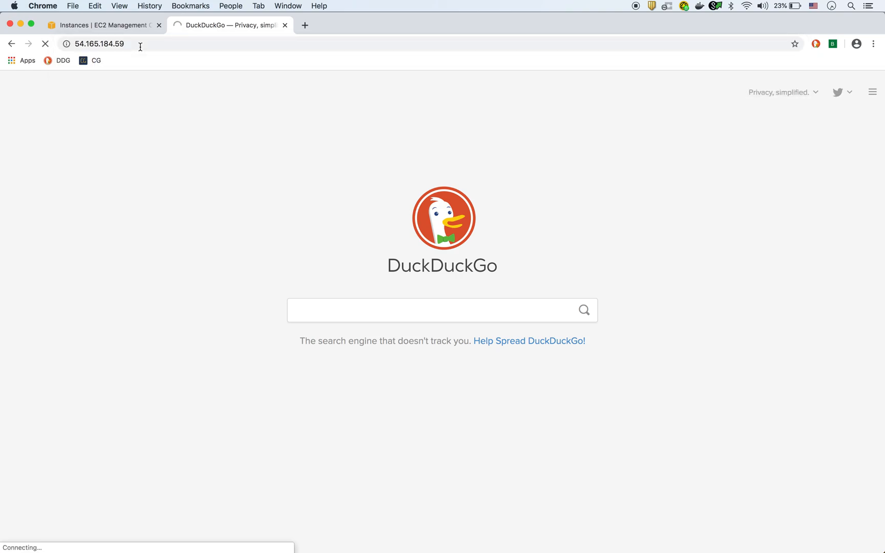
Step: Copy test-load-balancer's DNS name, load it in the second browser tab, and reload it to compare the responding hosts
click(104, 26)
scroll(61, 410, down, 6)
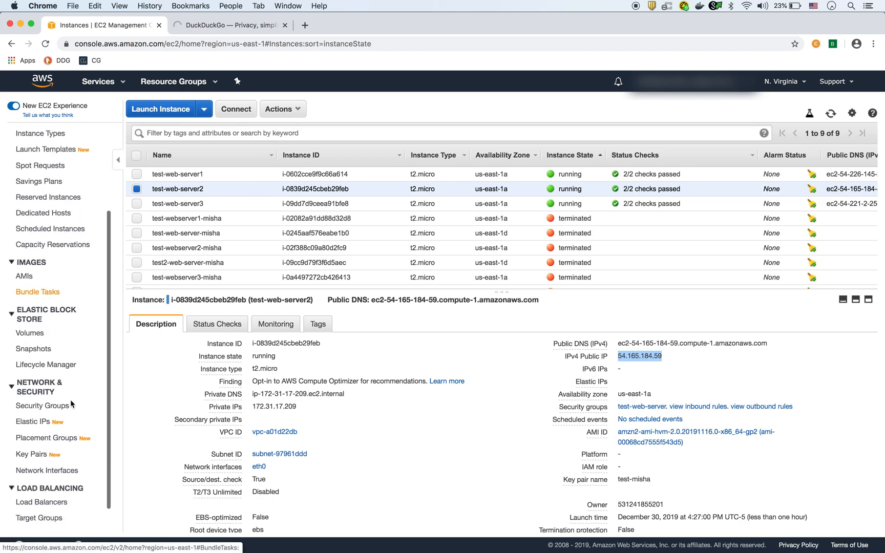
click(48, 467)
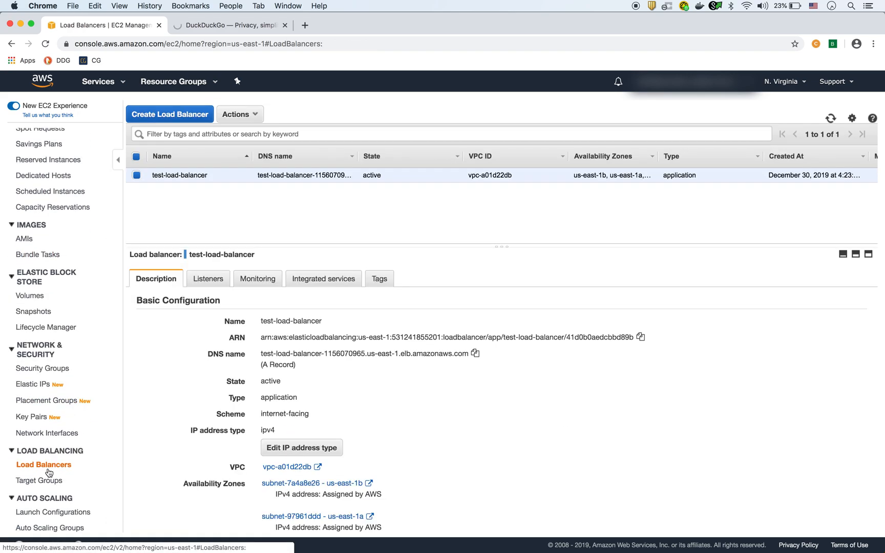
click(475, 354)
click(224, 29)
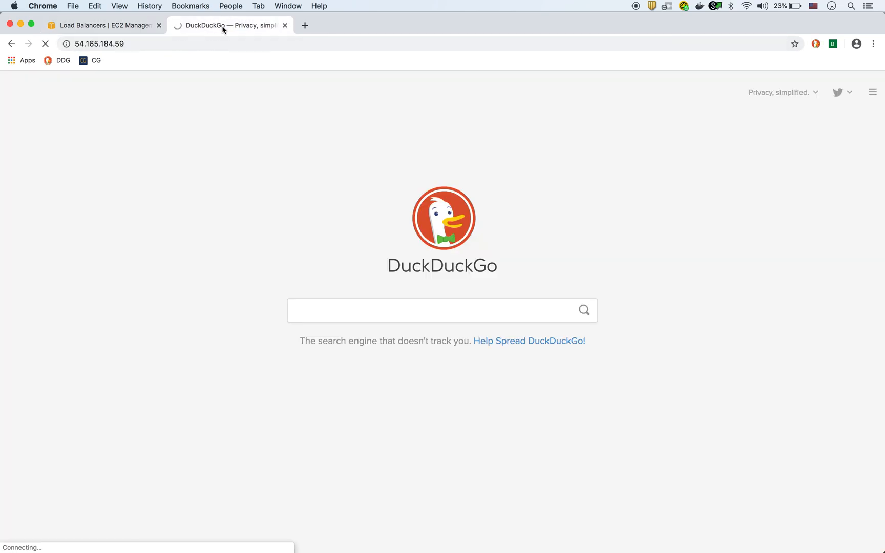
click(46, 44)
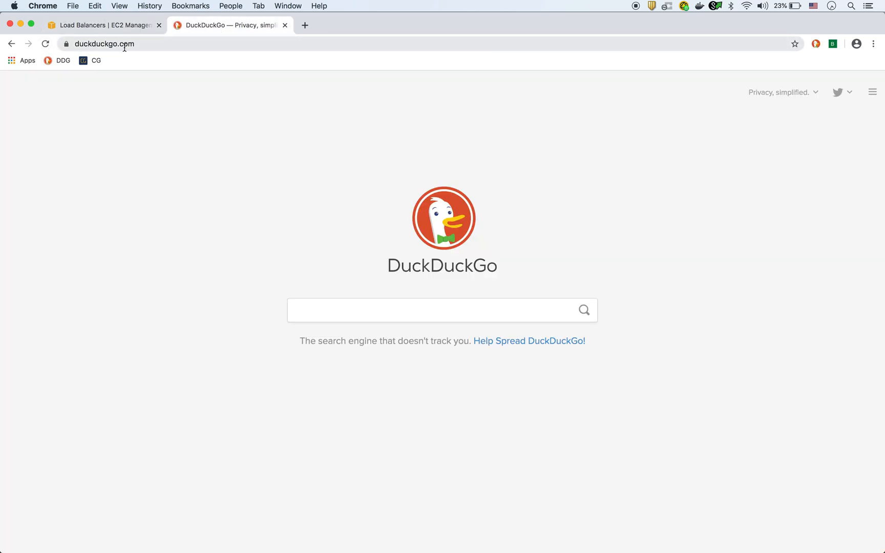
click(123, 44)
key(super+v)
key(Return)
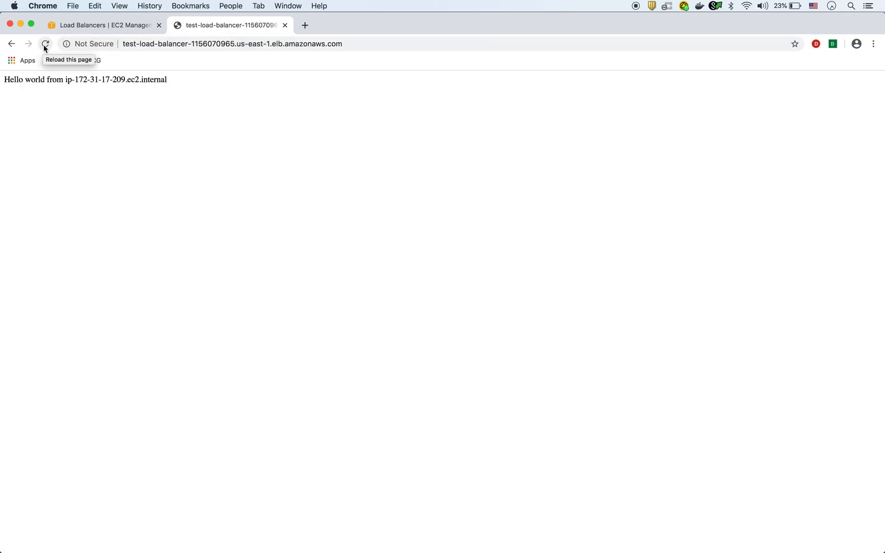
click(45, 46)
click(45, 46)
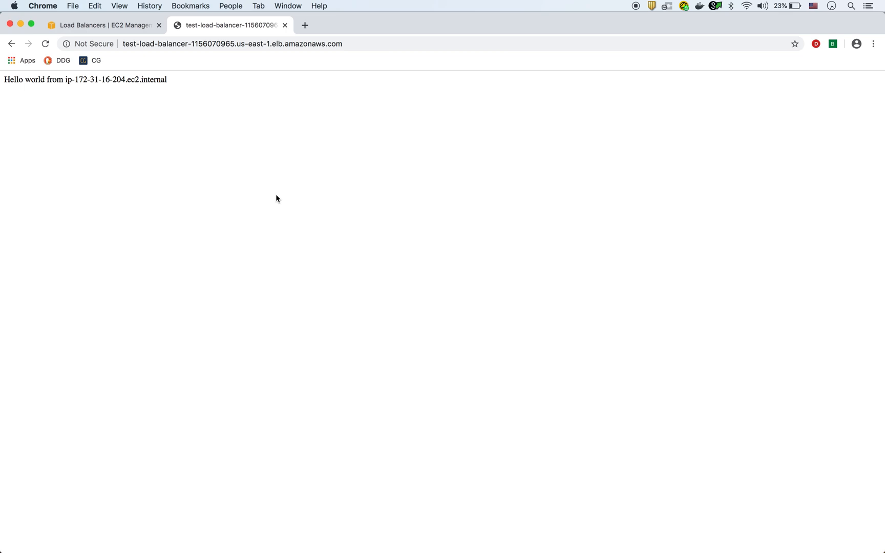
Step: Enable stickiness with a duration of 5 seconds on the test-web-server target group and check the saved attribute in its description
click(106, 25)
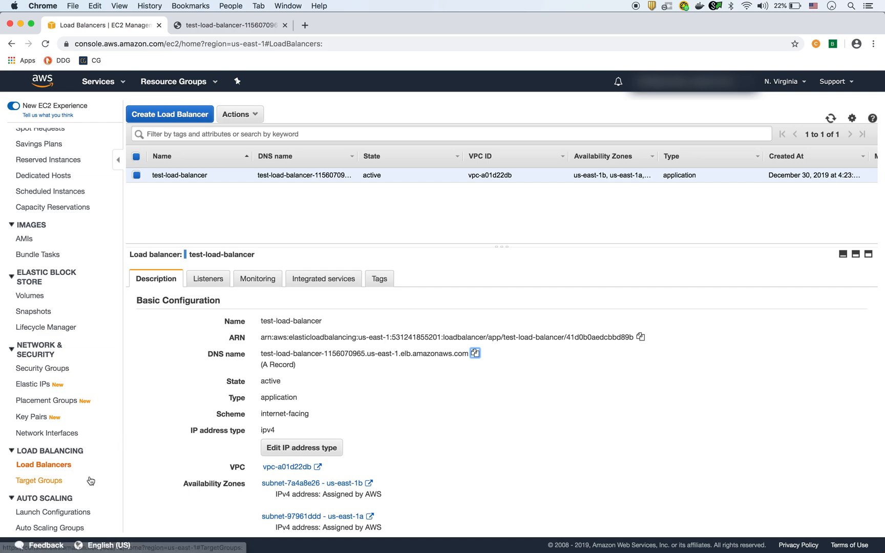
click(55, 482)
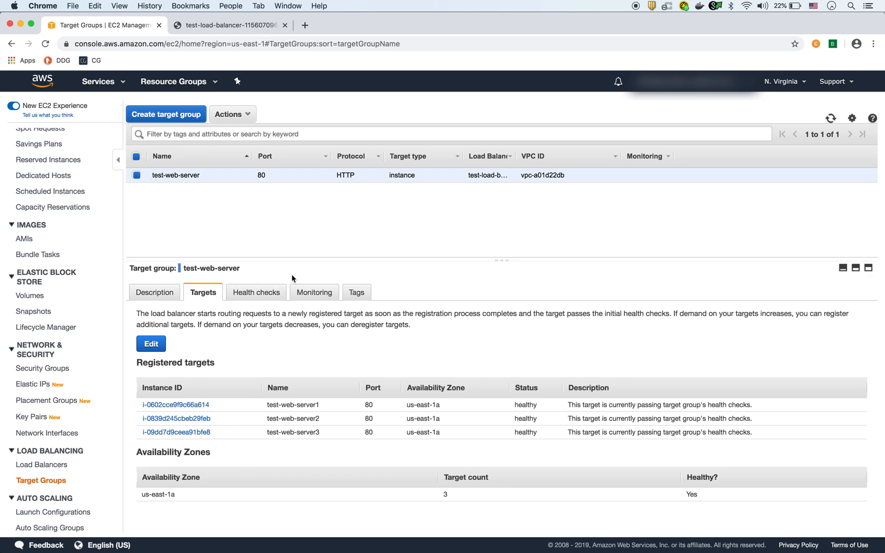
click(247, 117)
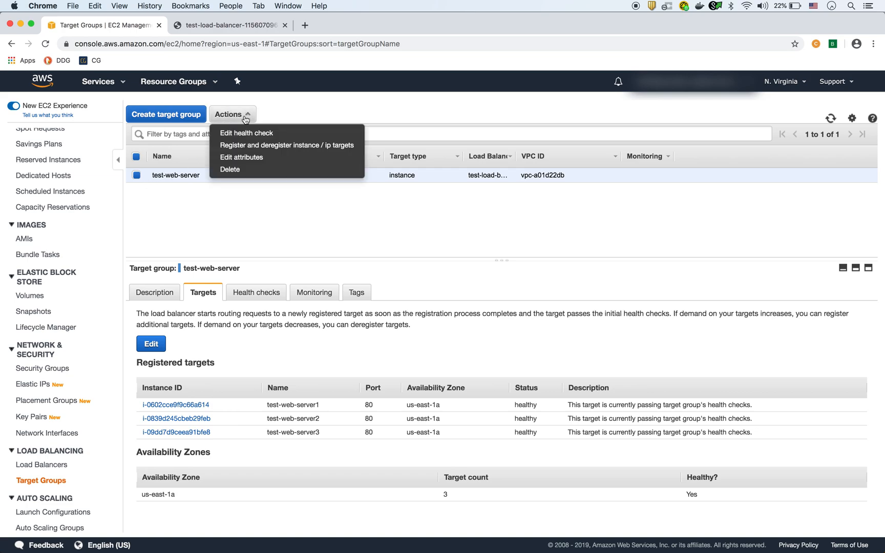
click(245, 158)
mouse_move(421, 347)
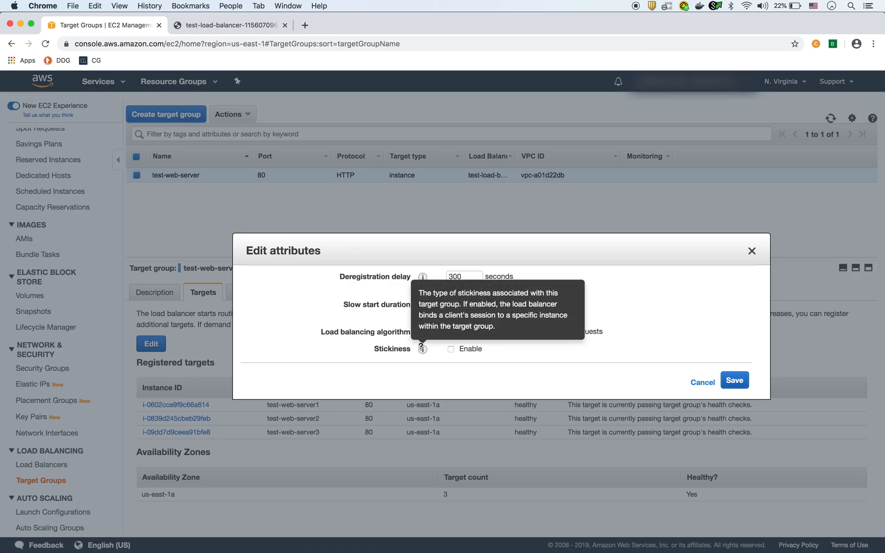
click(451, 350)
click(551, 376)
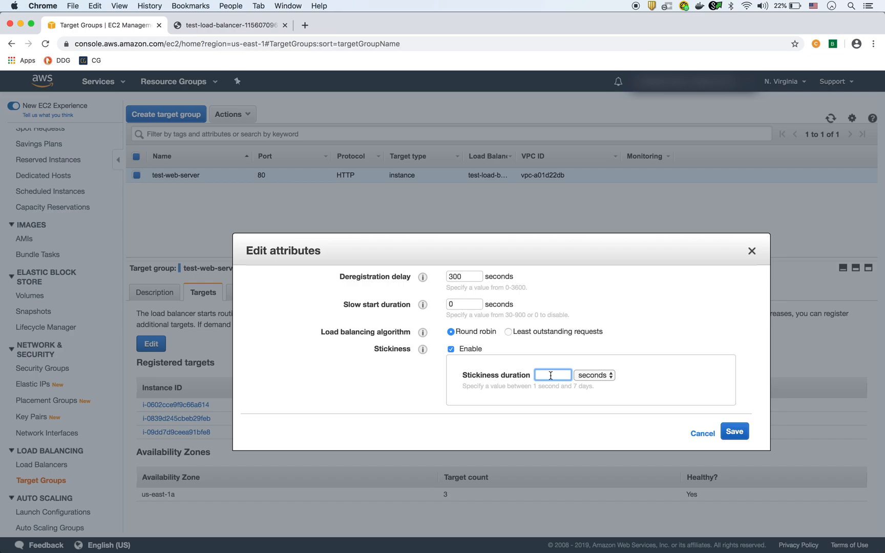
text(5)
click(740, 432)
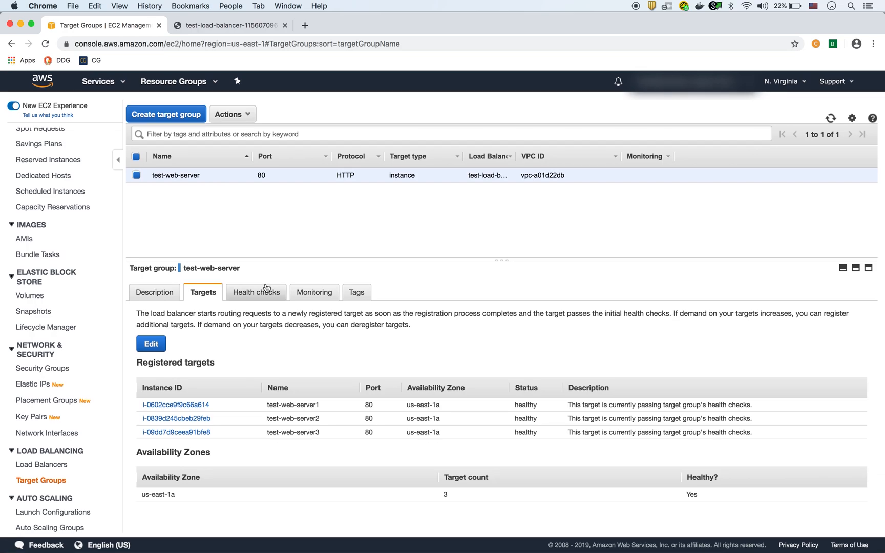
click(159, 292)
scroll(402, 394, down, 2)
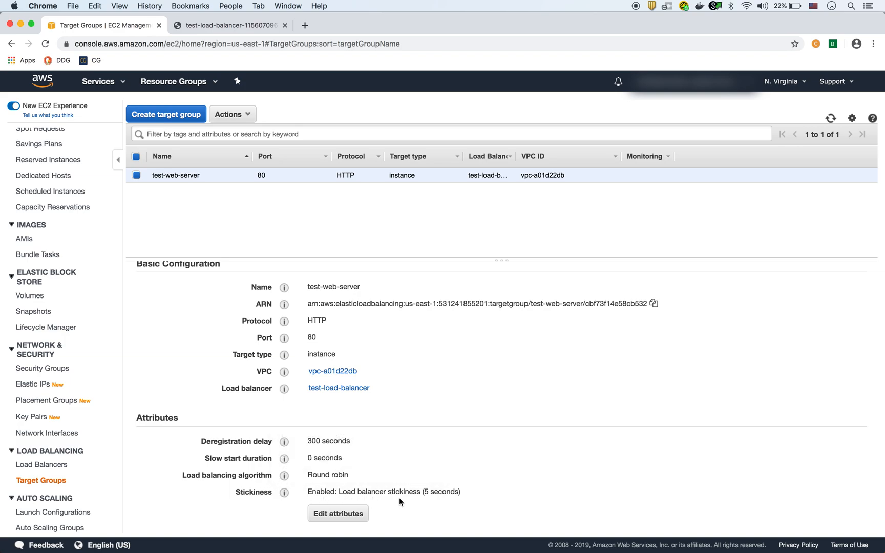
Step: Reload the load balancer page in the second browser tab repeatedly, with varying waits, to test the 5-second stickiness across hosts
click(224, 26)
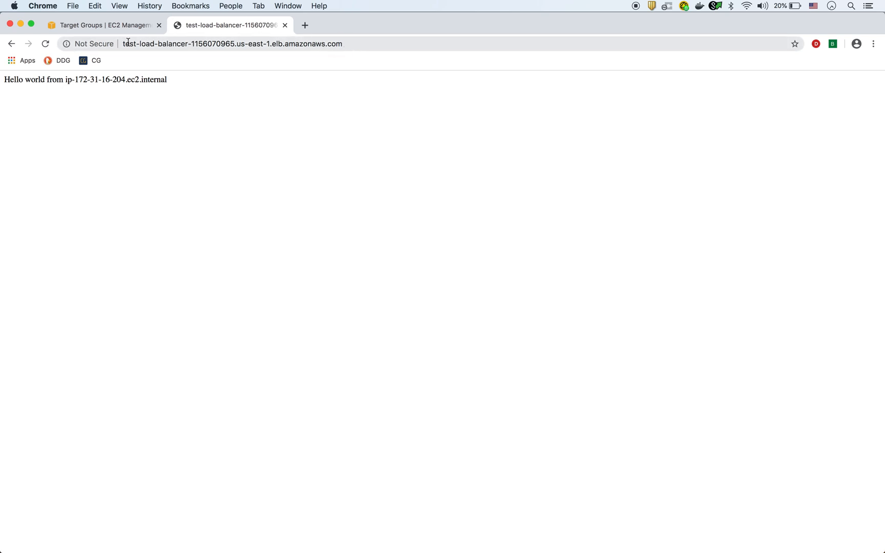
click(47, 47)
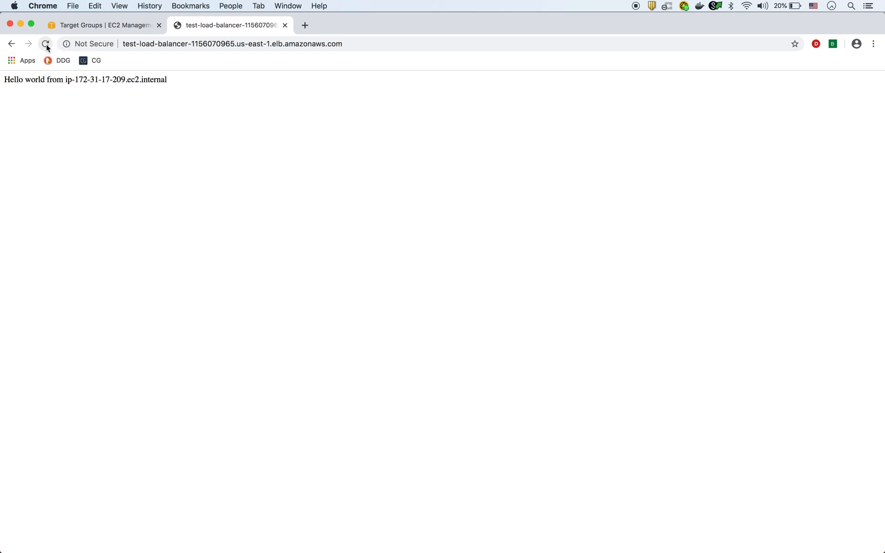
click(47, 48)
click(46, 47)
click(46, 47)
click(46, 48)
click(46, 48)
click(46, 47)
click(46, 44)
click(46, 45)
click(46, 44)
click(46, 44)
click(46, 44)
click(46, 44)
click(46, 44)
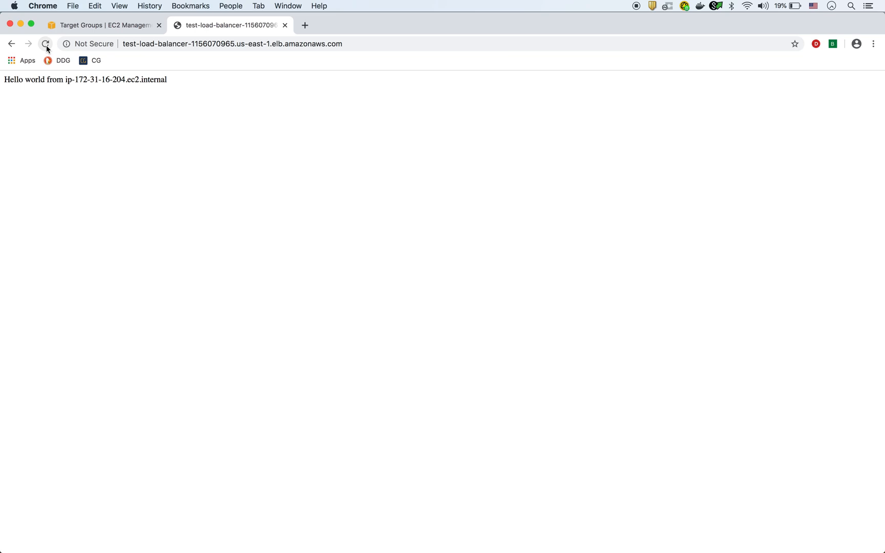
click(88, 27)
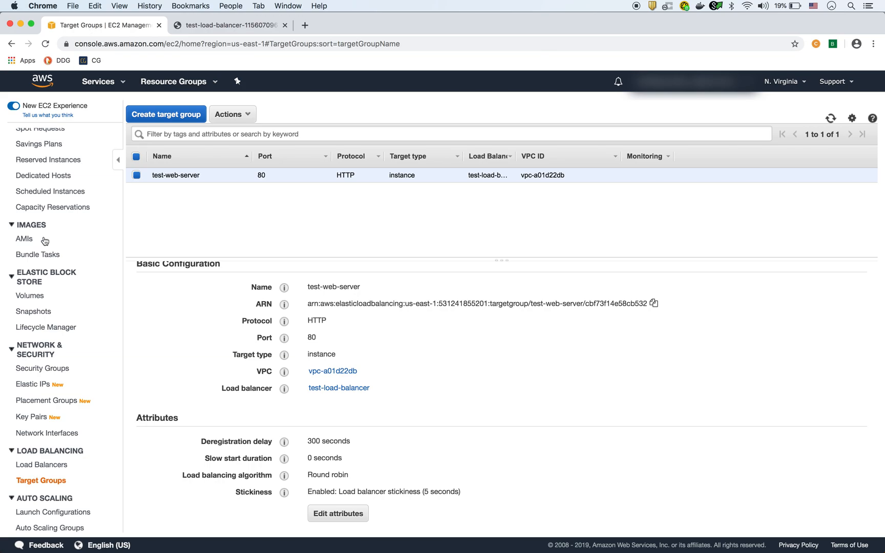
scroll(65, 255, up, 5)
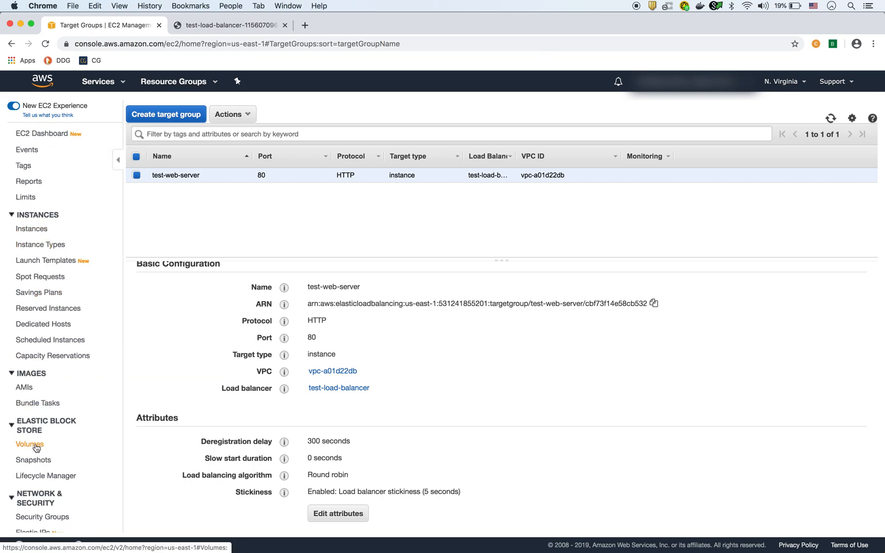
scroll(51, 437, down, 3)
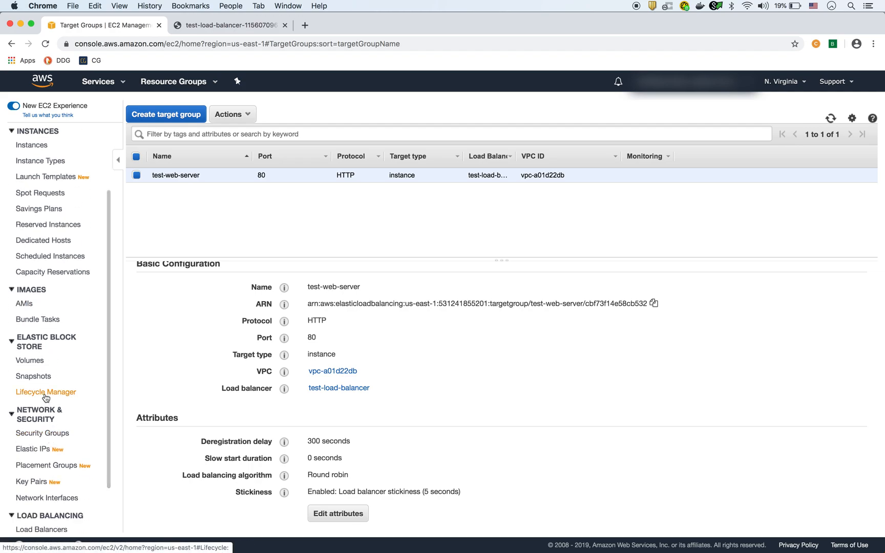
click(32, 529)
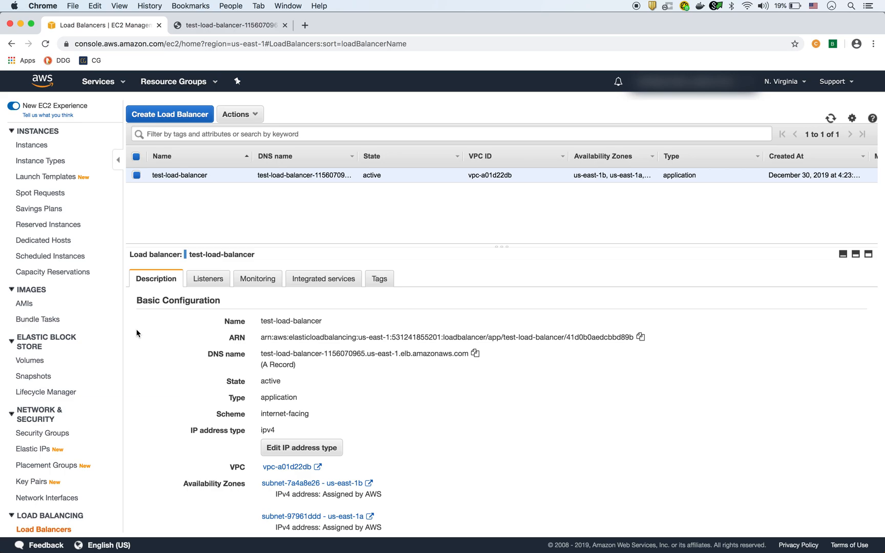
scroll(75, 420, down, 3)
click(41, 480)
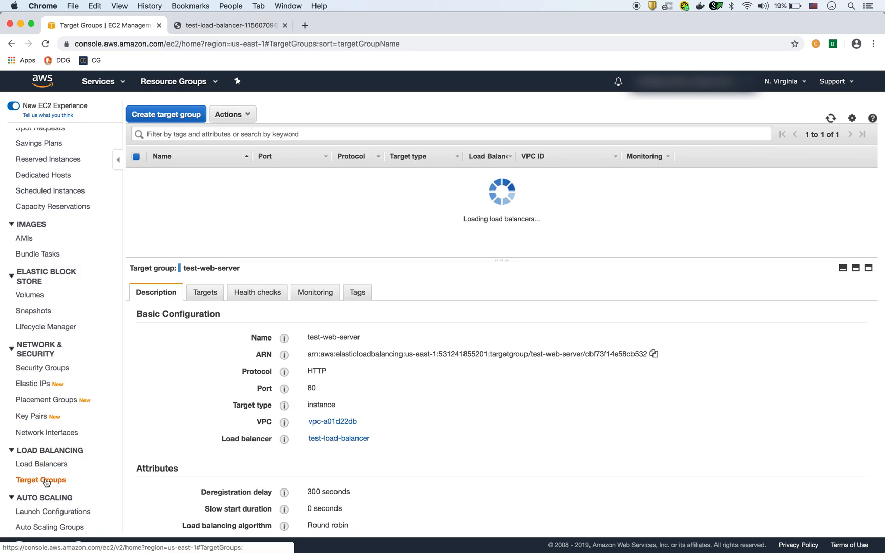
scroll(35, 303, up, 5)
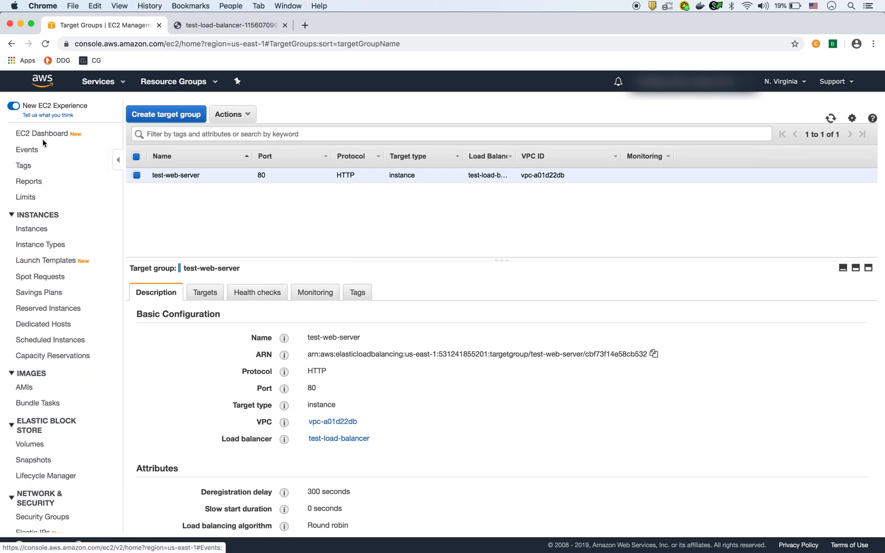
Step: Terminate the three running EC2 instances test-web-server1, test-web-server2 and test-web-server3
click(40, 229)
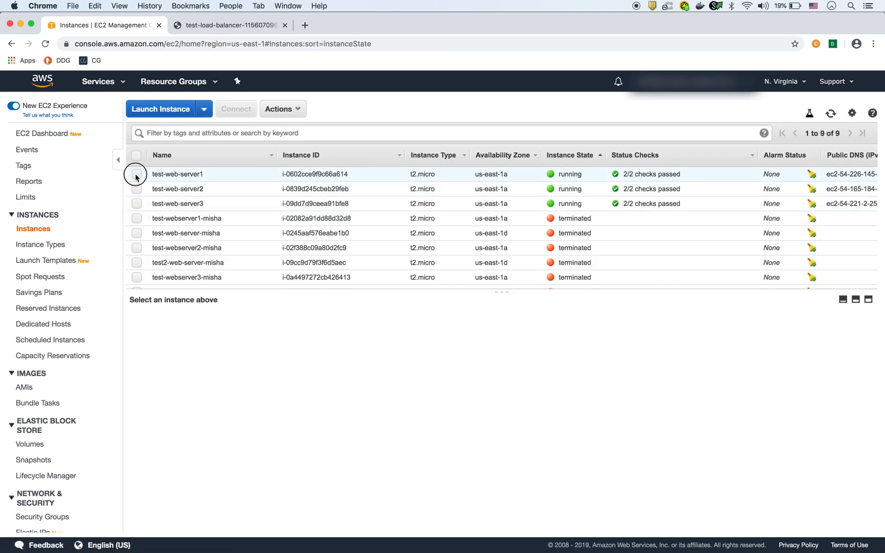
click(136, 174)
click(137, 189)
click(137, 203)
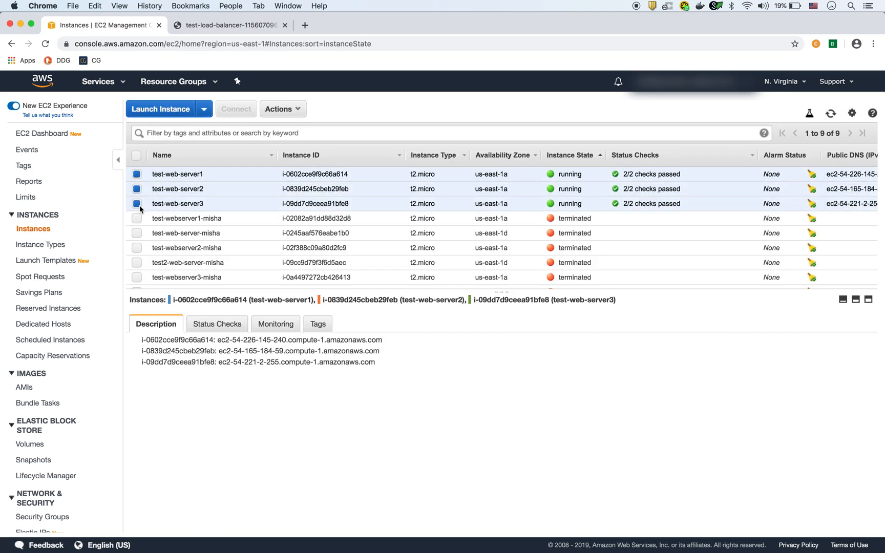
click(288, 110)
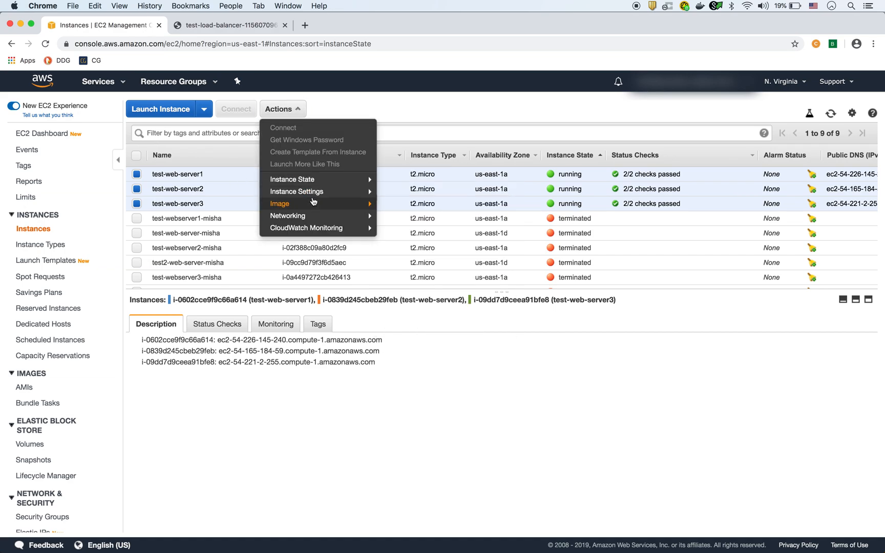
mouse_move(314, 181)
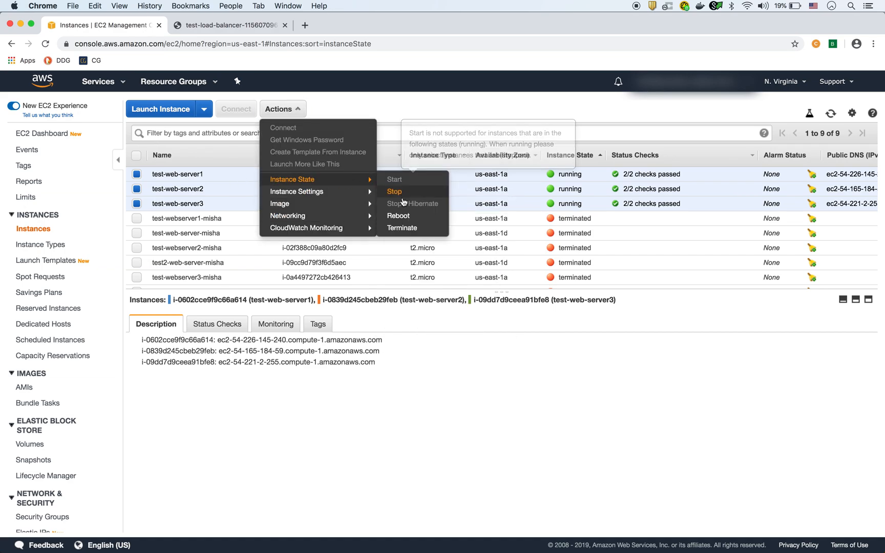
click(401, 230)
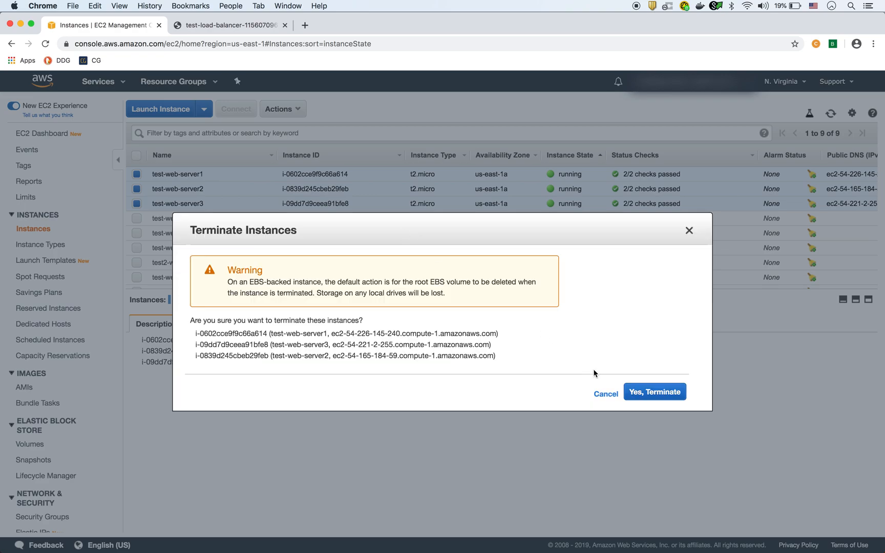
click(644, 393)
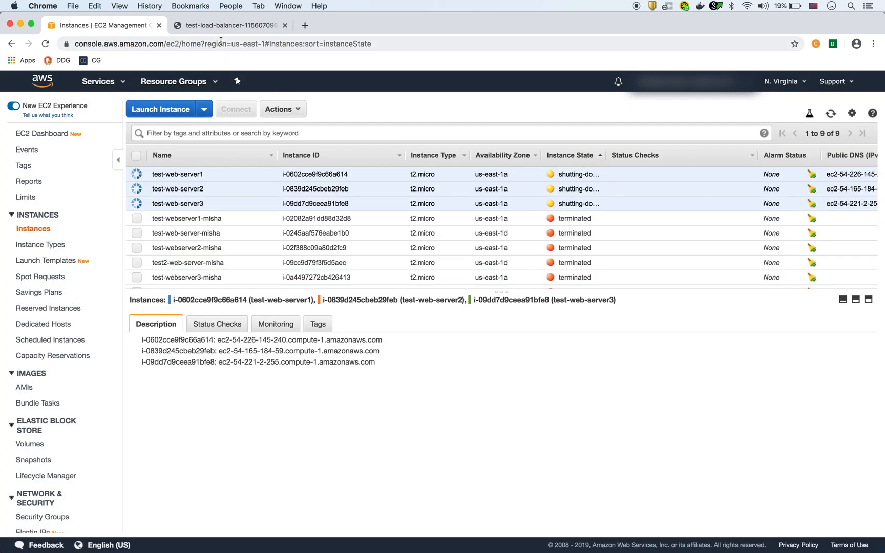
Step: Reload the load balancer page in the second browser tab to check its response, and return to the EC2 console
click(211, 29)
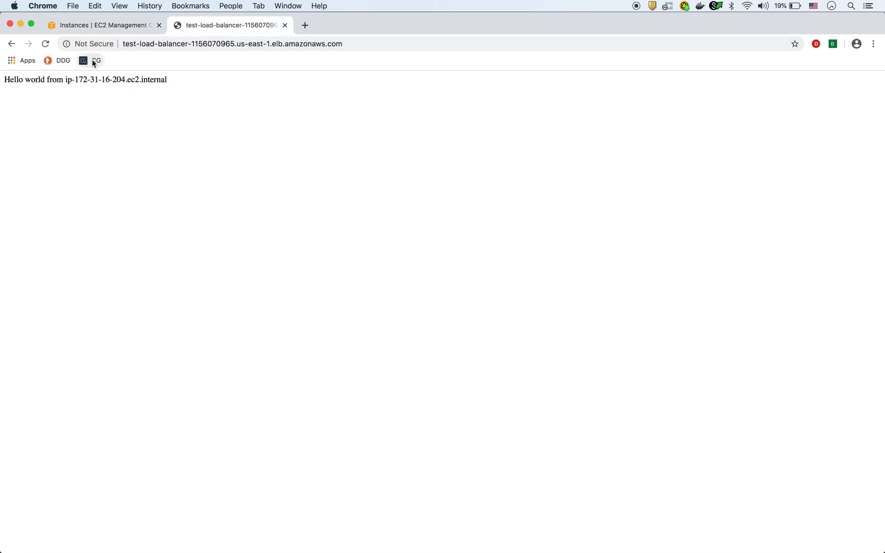
click(45, 46)
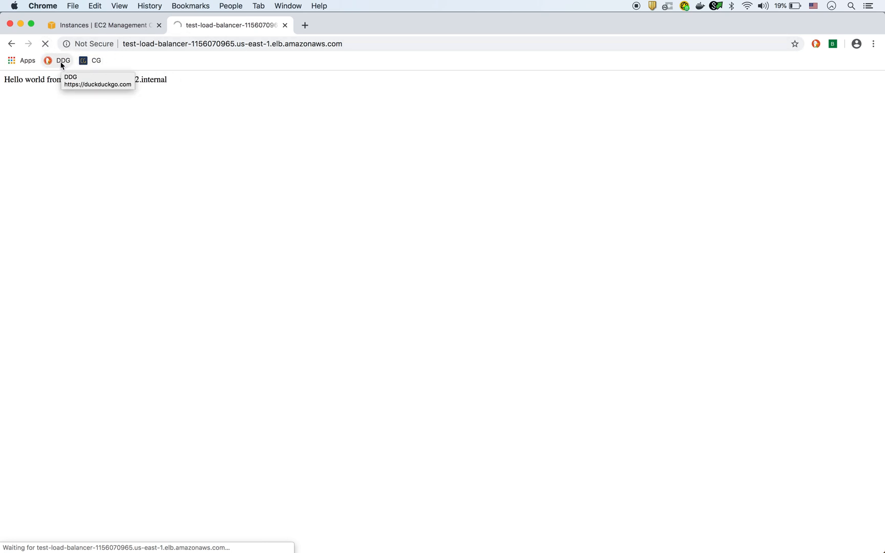
click(85, 25)
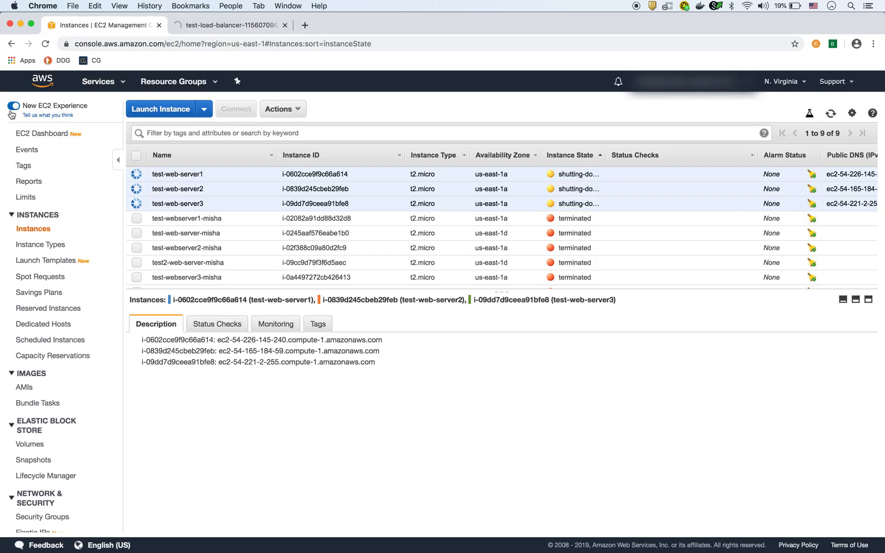
Step: Delete the test-load-balancer load balancer
scroll(58, 419, down, 5)
scroll(59, 419, down, 1)
click(46, 464)
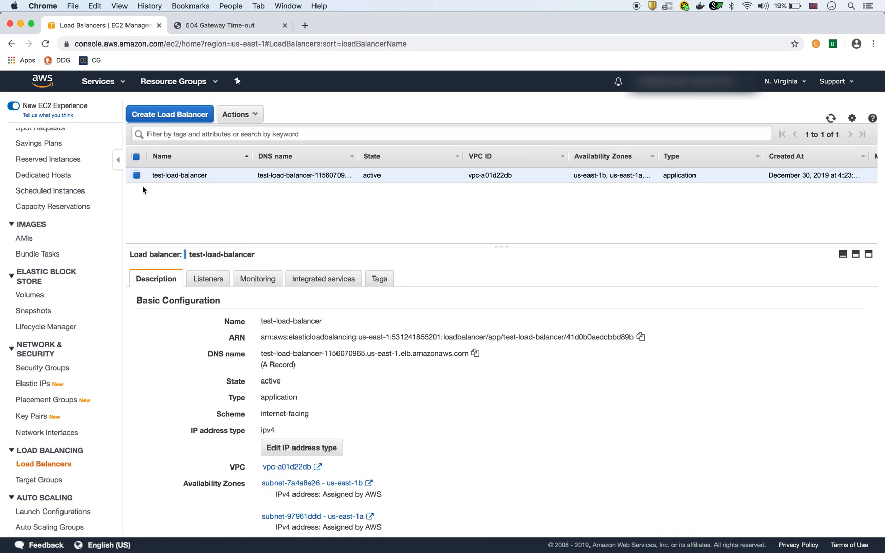
click(241, 114)
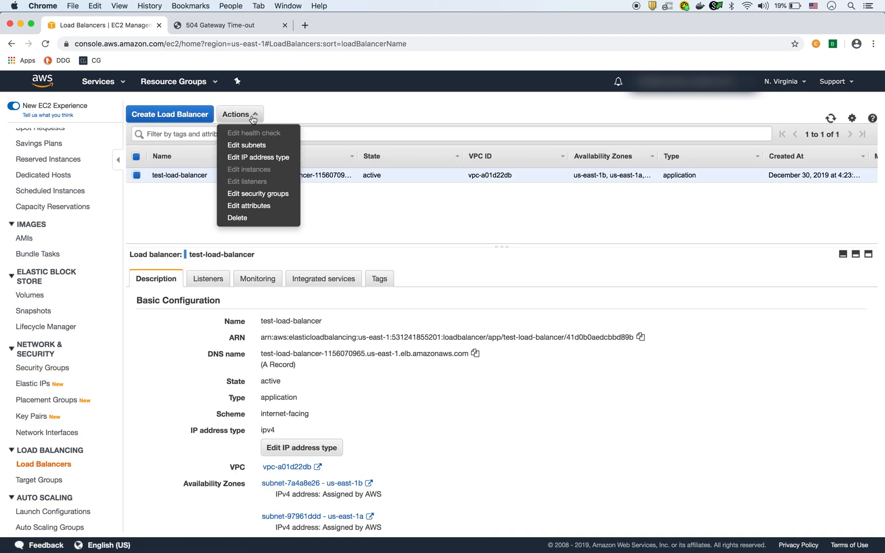
click(249, 217)
click(549, 356)
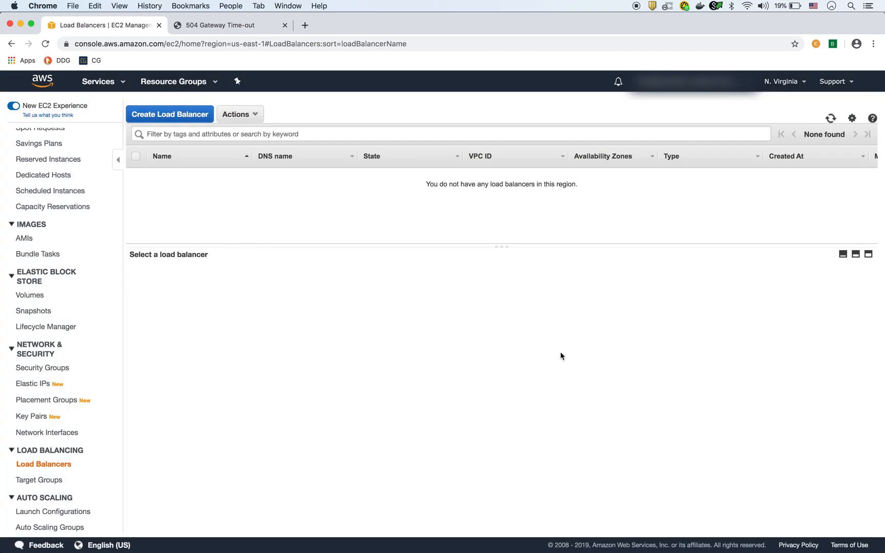
Step: Delete the test-web-server target group
click(57, 482)
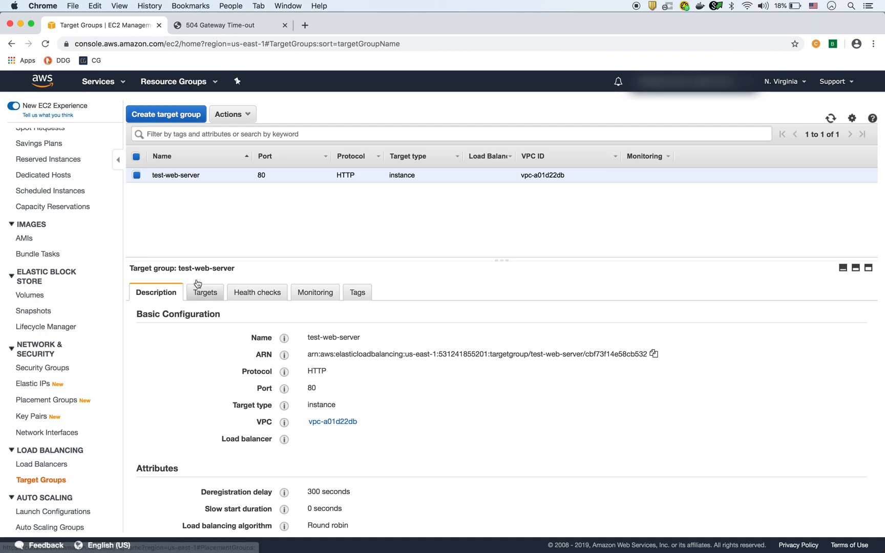
click(230, 114)
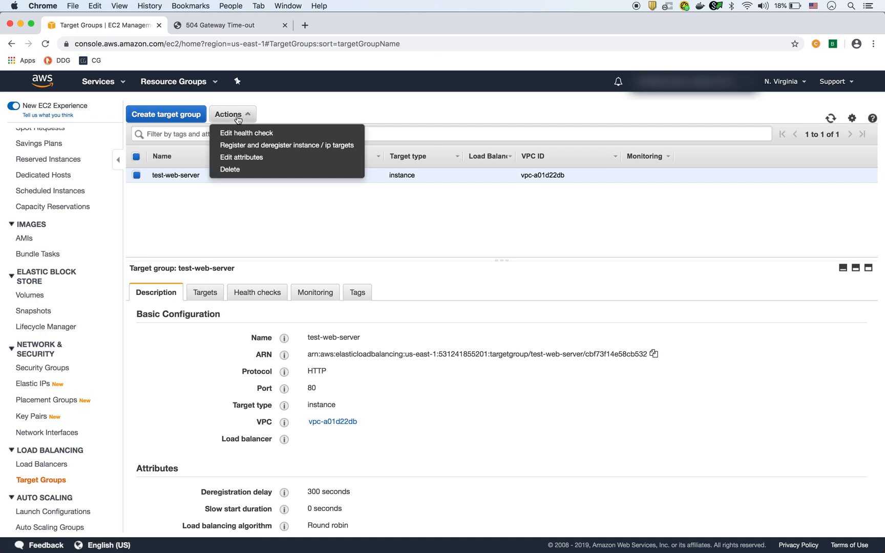
click(243, 171)
click(565, 354)
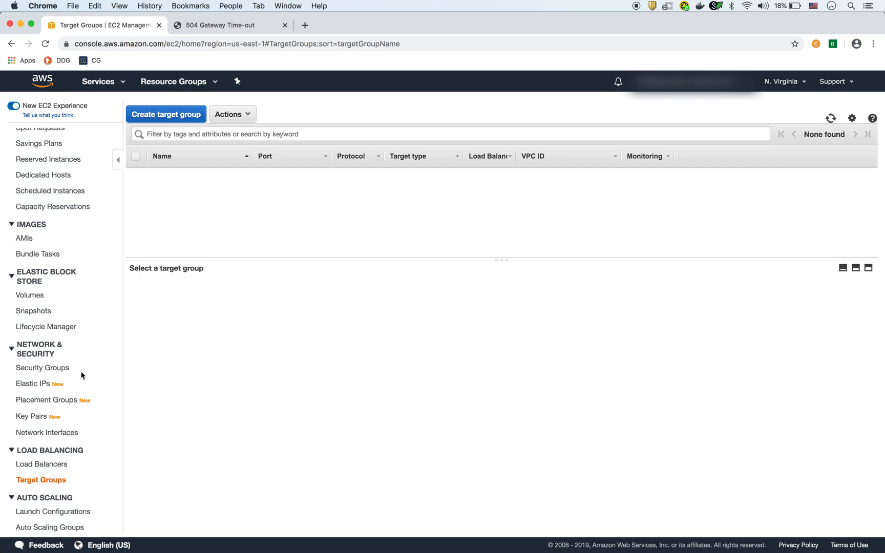
Step: Examine the inbound rules of the test-web-server security group, particularly the source of the HTTP rule
click(33, 417)
scroll(35, 421, down, 4)
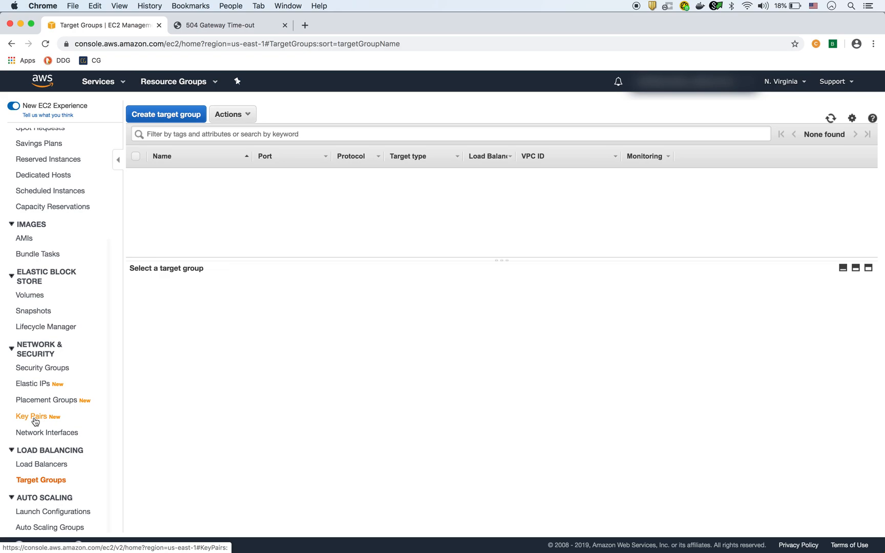
scroll(35, 422, up, 5)
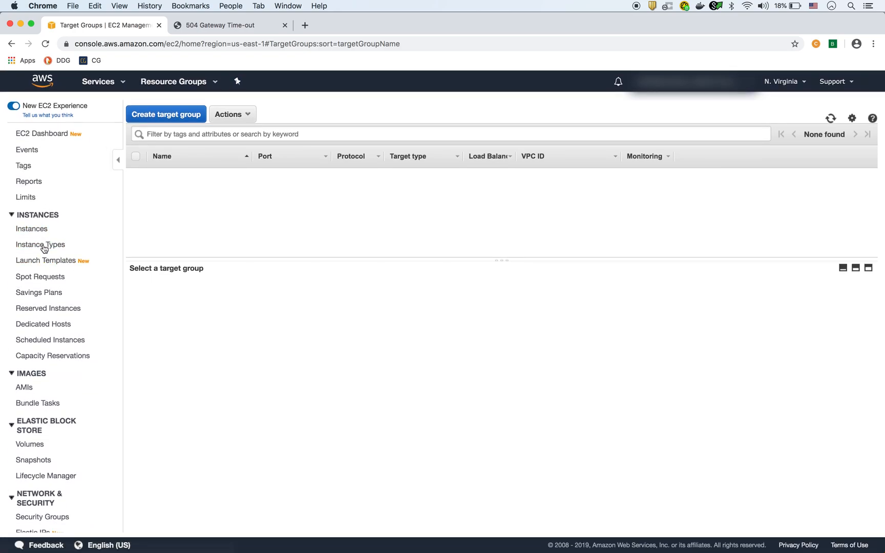
scroll(49, 430, down, 2)
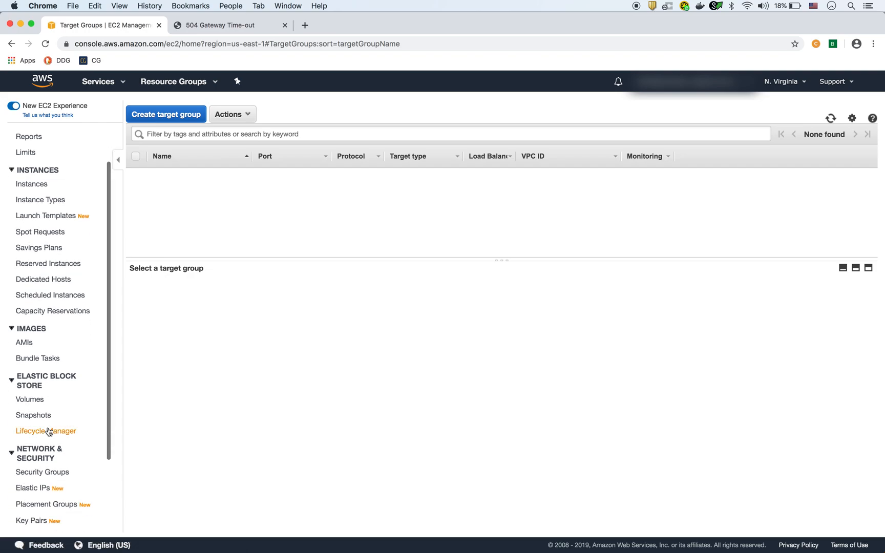
click(45, 472)
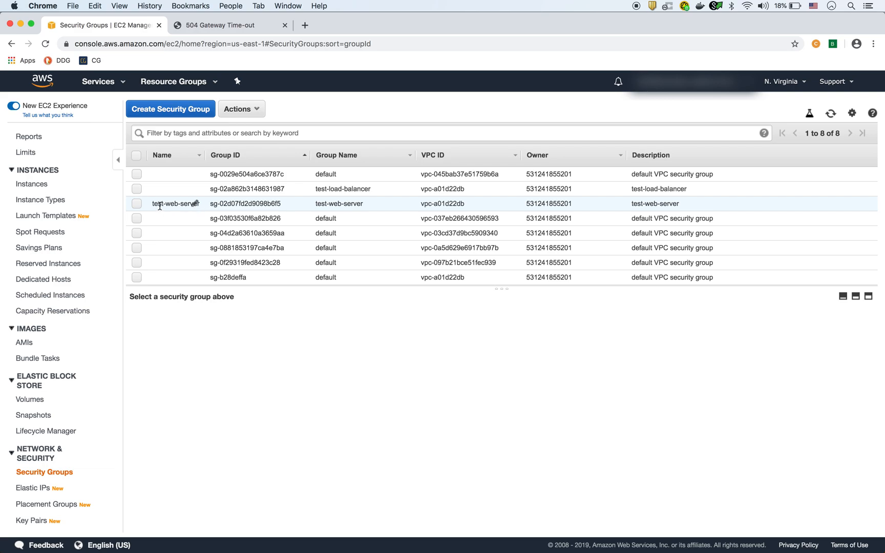
click(136, 205)
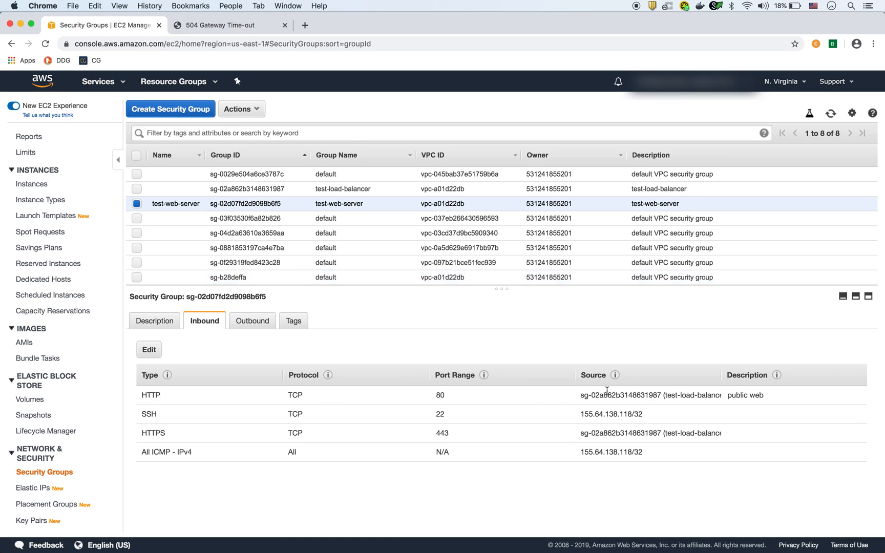
drag(580, 395, 640, 394)
click(640, 394)
Step: Set the source of the test-web-server security group's inbound HTTP and HTTPS rules to 0.0.0.0/0 and save the rules
click(149, 353)
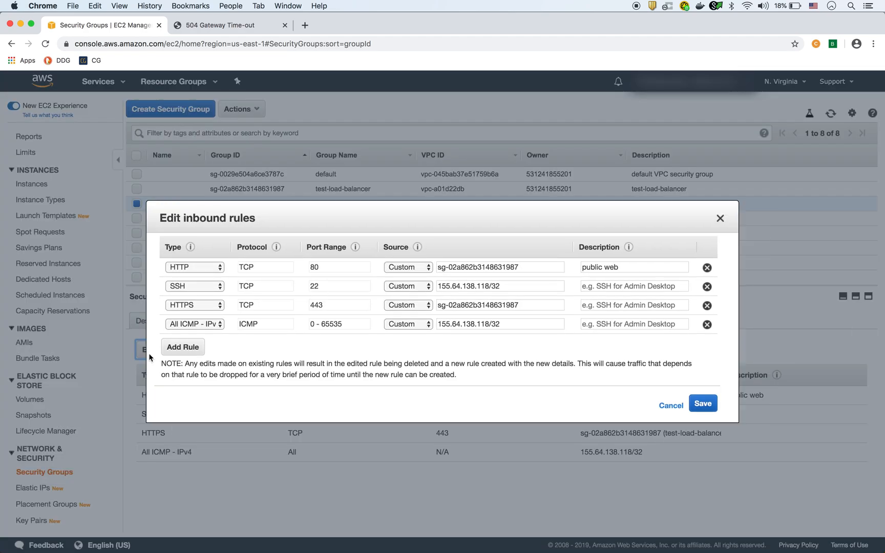
drag(527, 268, 415, 269)
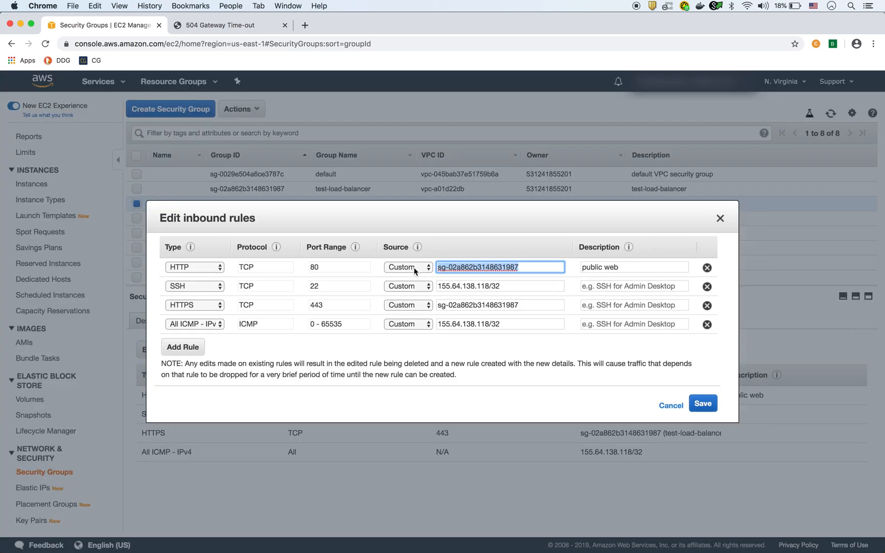
text(0.)
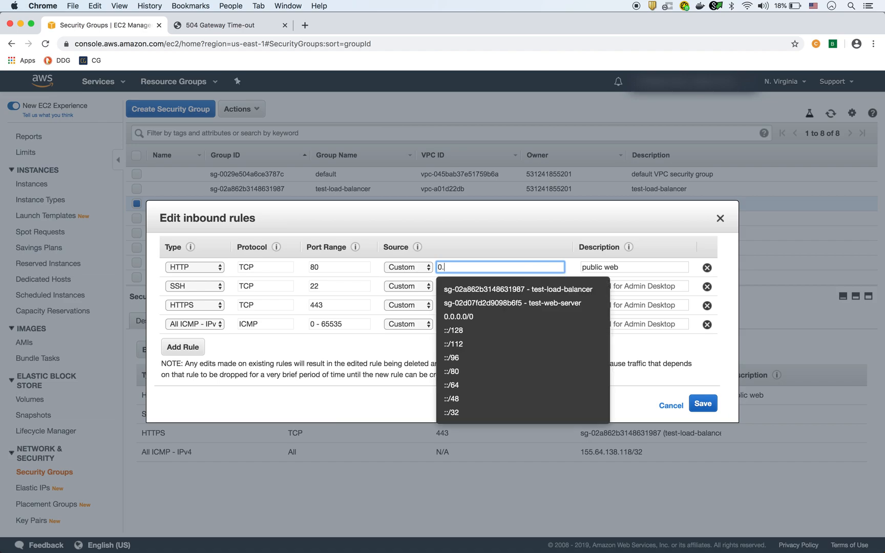
text(0.)
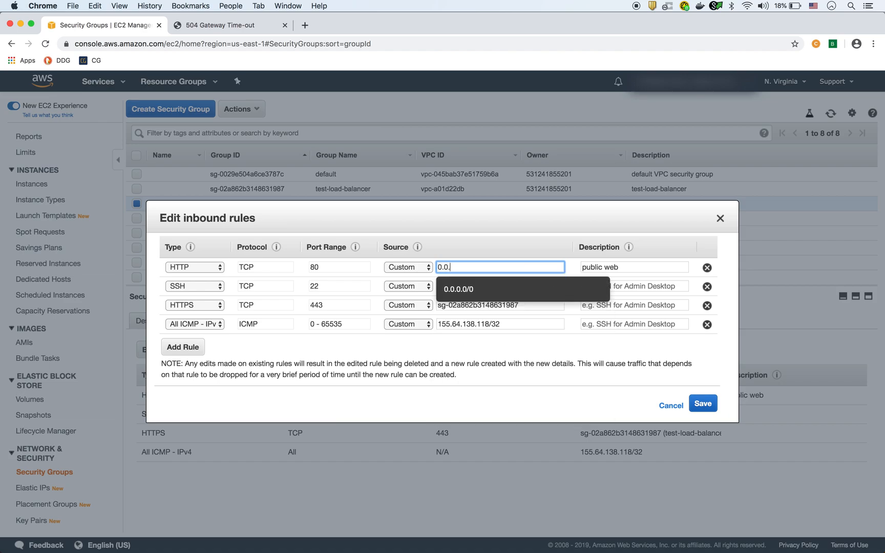
click(460, 289)
drag(479, 267, 432, 268)
key(super+c)
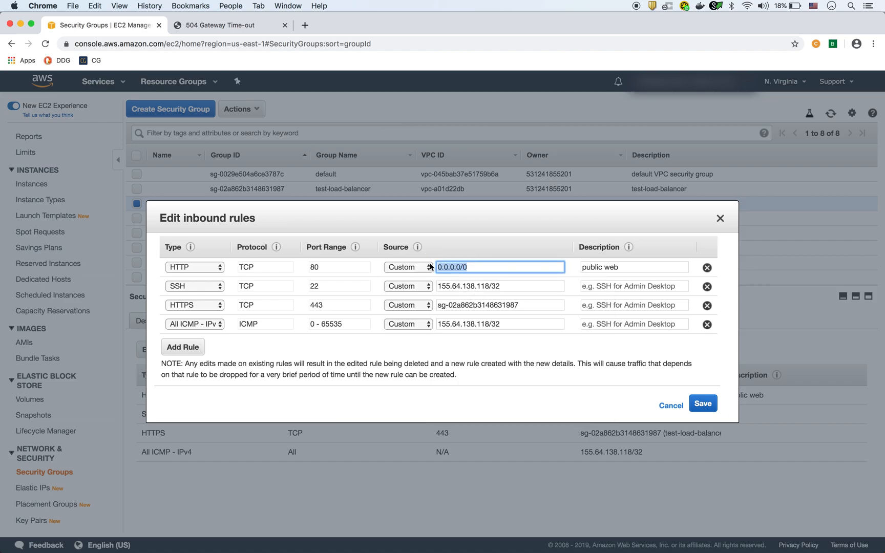
drag(526, 304, 427, 308)
key(super+v)
click(703, 403)
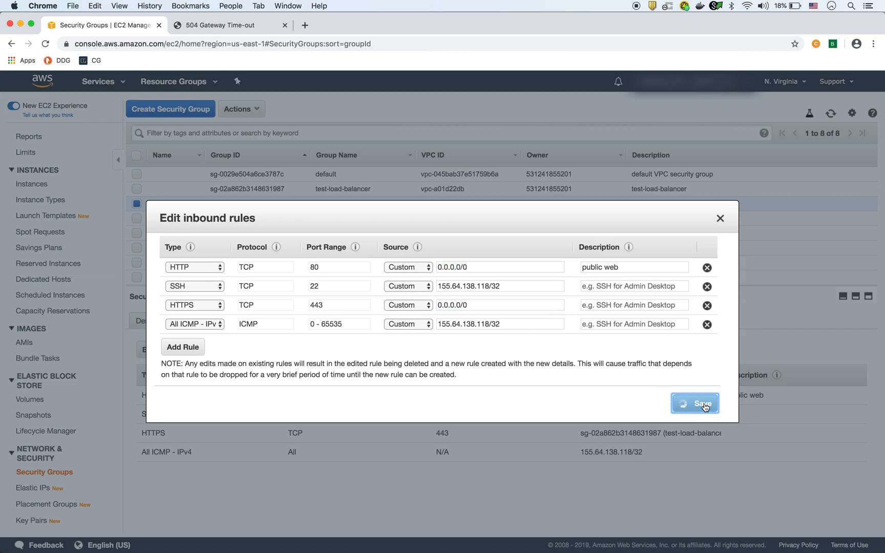
Step: Delete the test-load-balancer security group, leaving test-web-server out of the selection
mouse_move(614, 378)
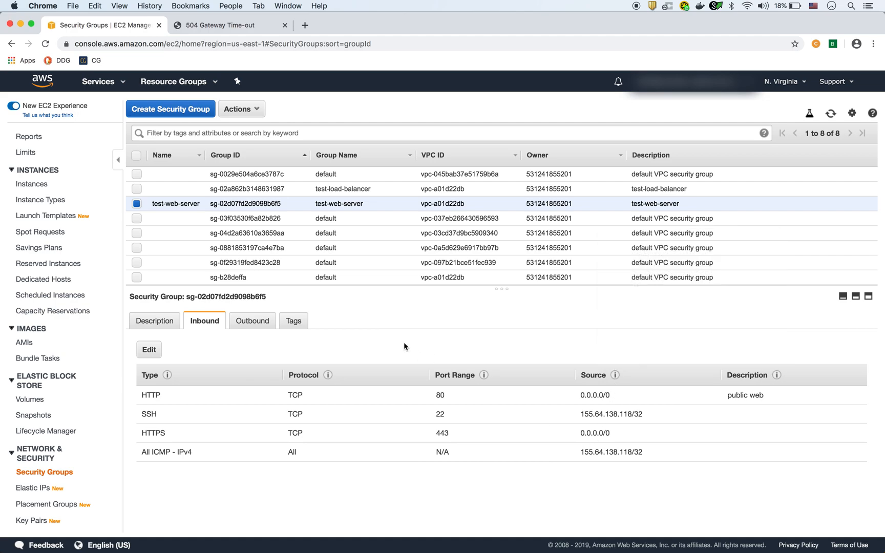
click(137, 205)
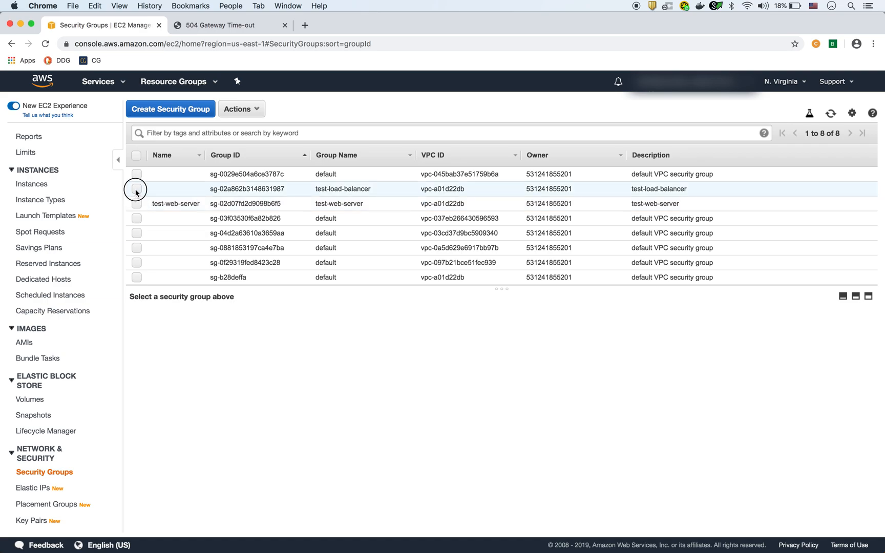
click(137, 189)
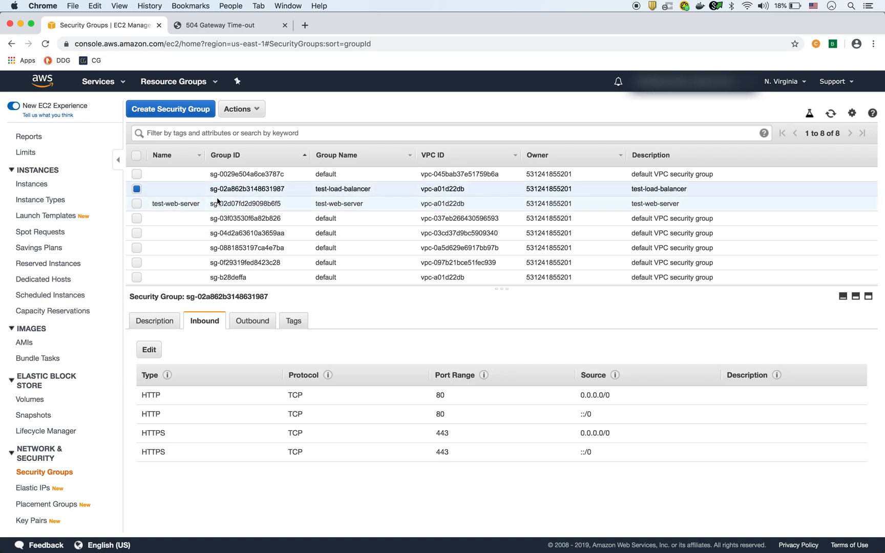
click(258, 115)
click(254, 128)
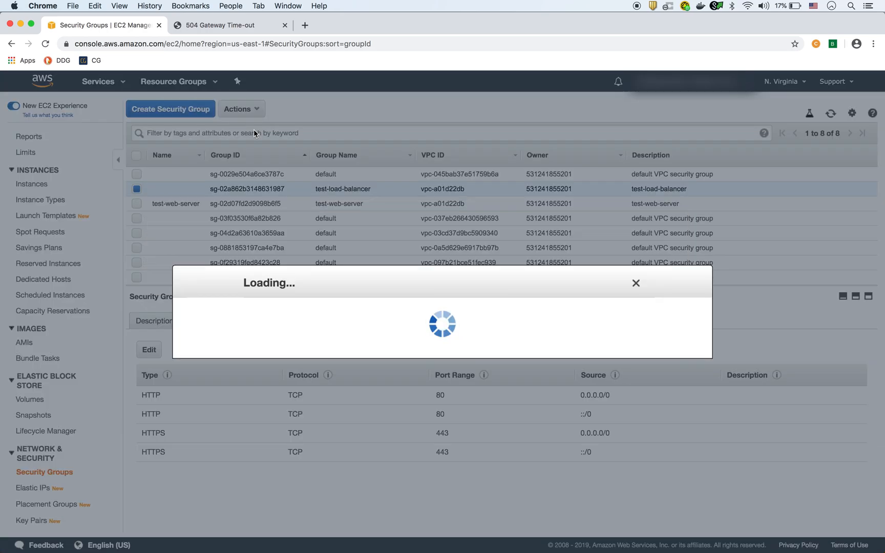
click(641, 346)
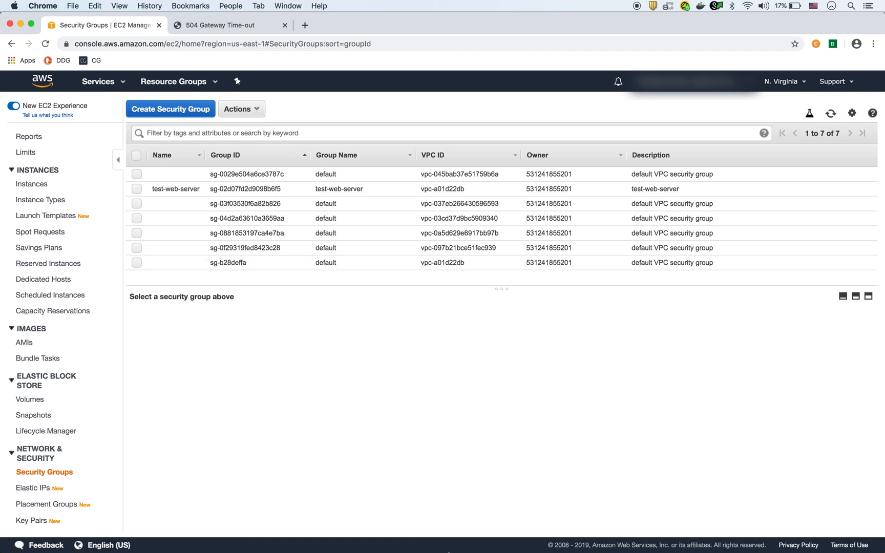
click(419, 532)
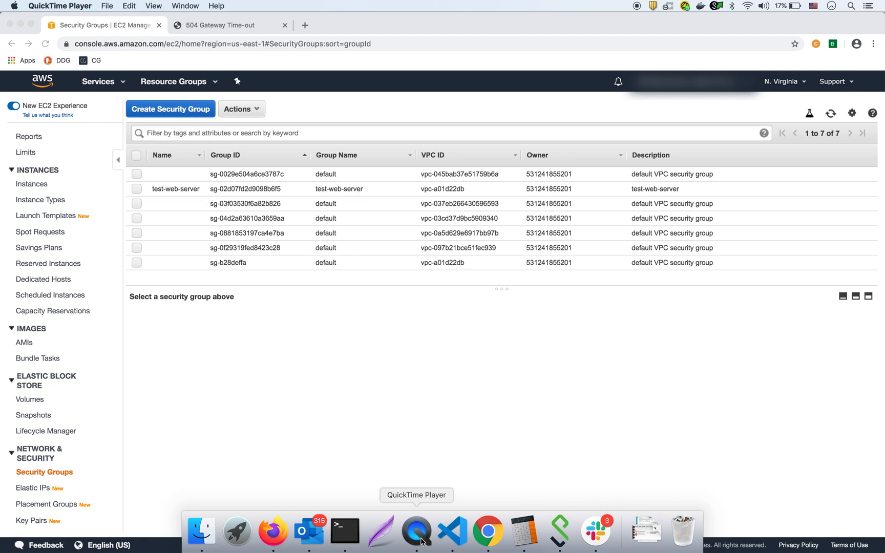